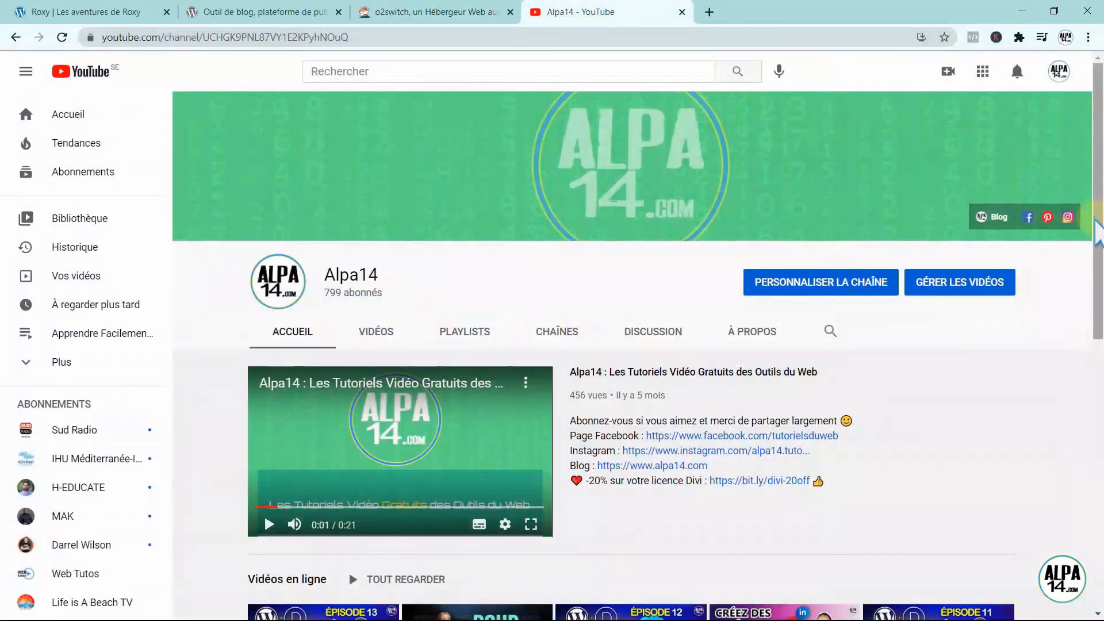
# Browse the online videos on the Alpa14 YouTube channel's home page.
pyautogui.scroll(-5, 1097, 233)
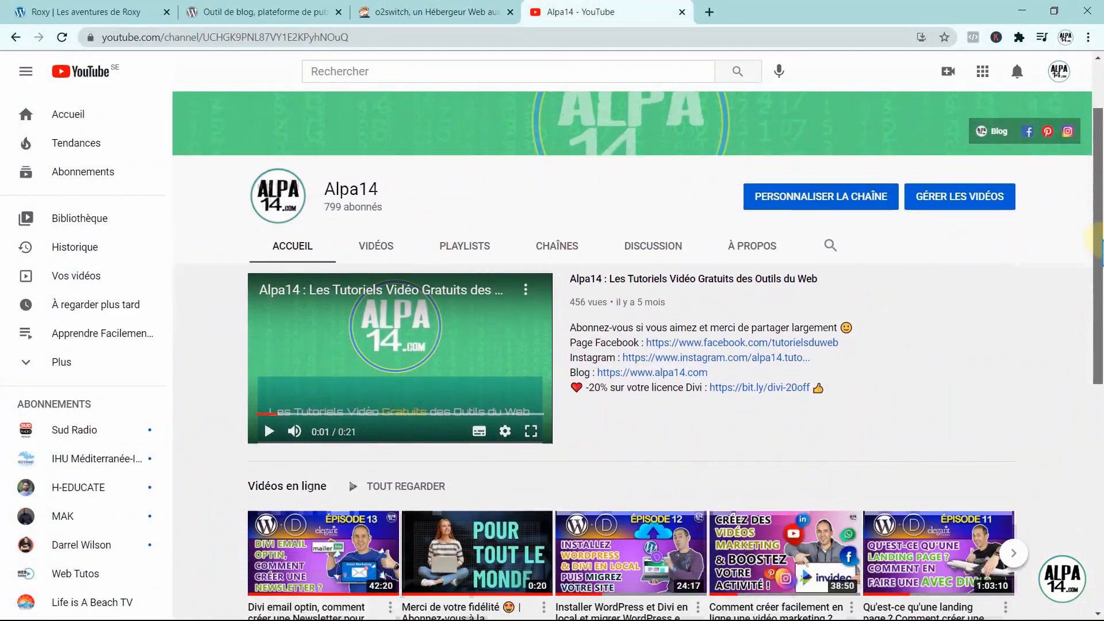
pyautogui.scroll(-2, 1097, 242)
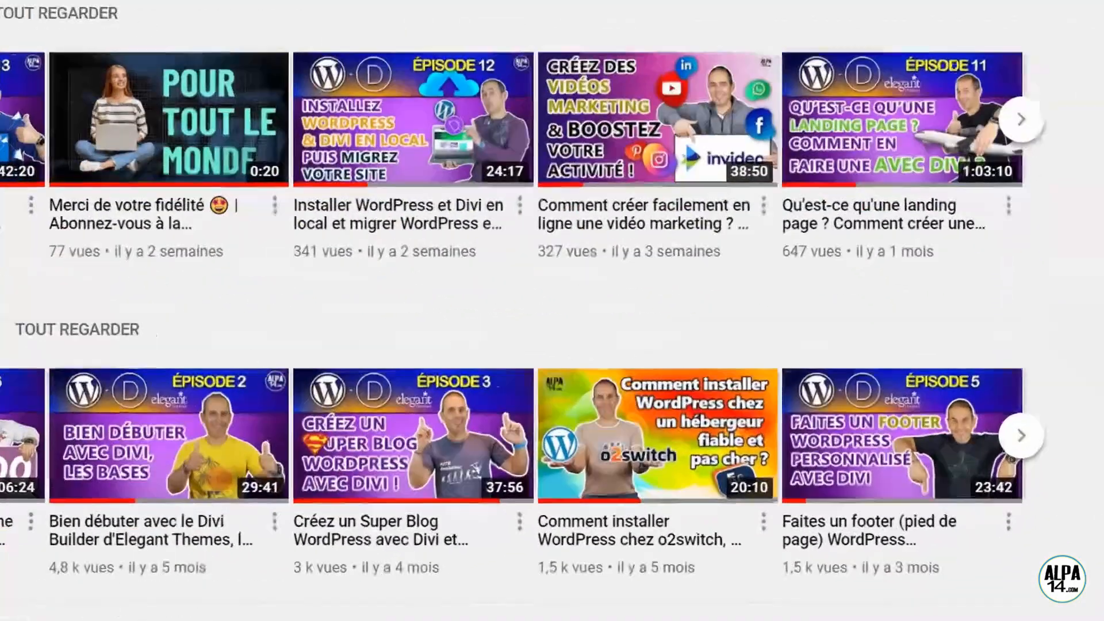
pyautogui.scroll(-1, 552, 310)
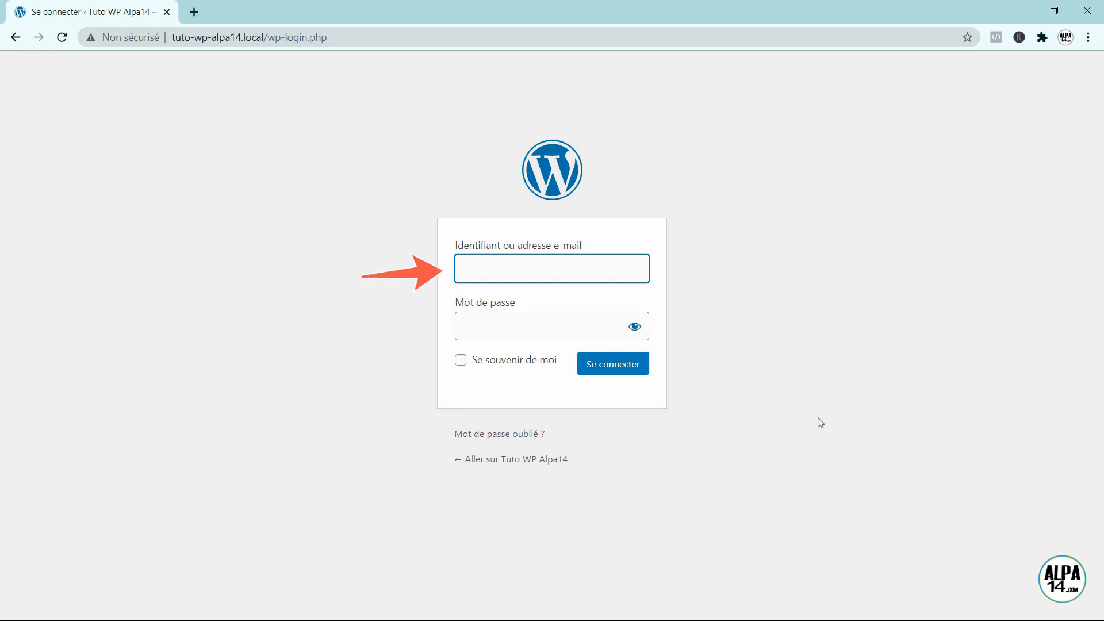
# Log in to the Tuto WP Alpa14 WordPress site with the username and account password.
pyautogui.click(490, 265)
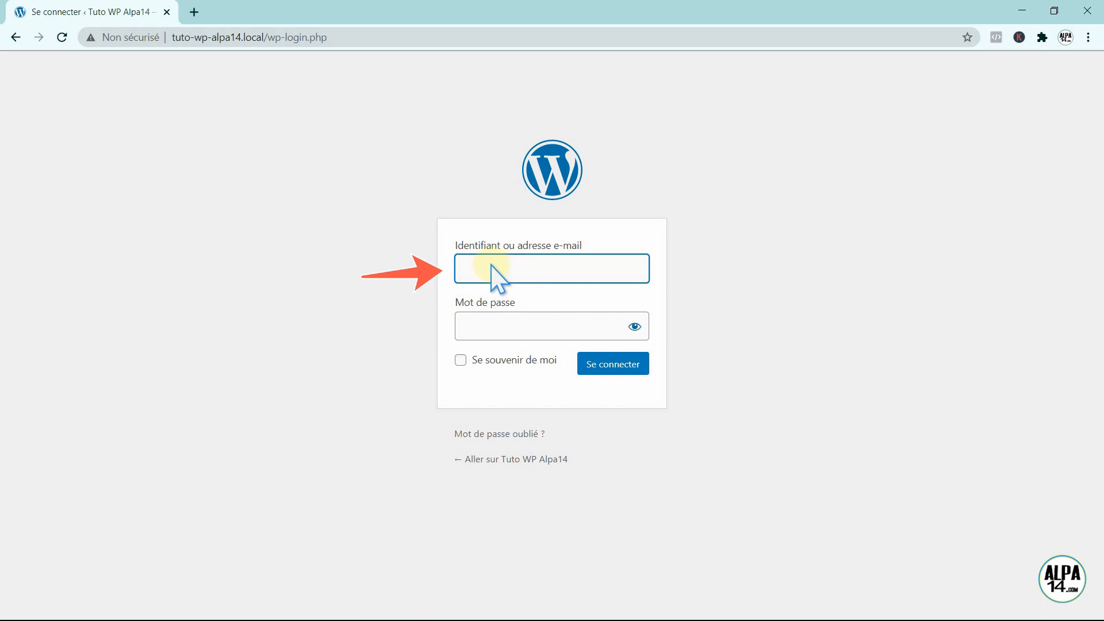
pyautogui.write('alpa14')
pyautogui.press('Tab')
pyautogui.write('a•••••••••')
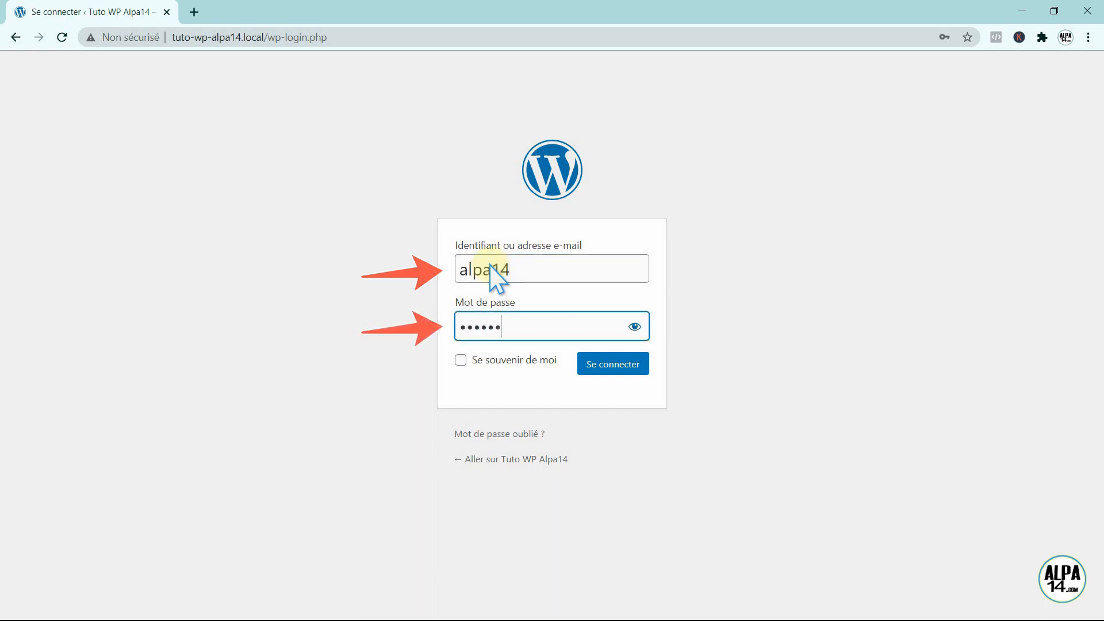
pyautogui.write('••')
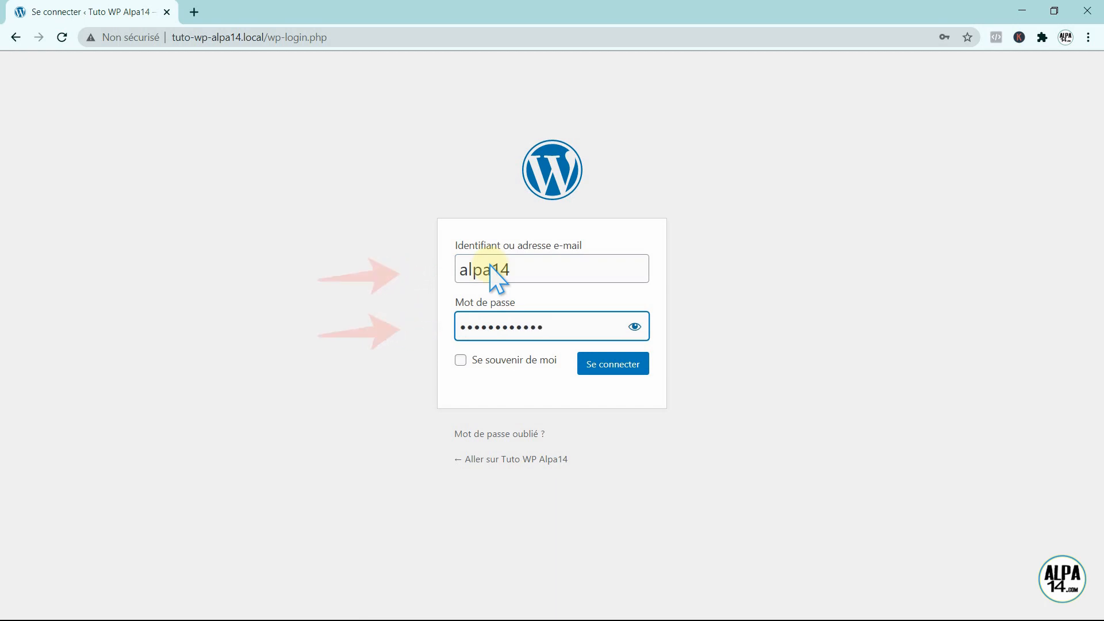
pyautogui.click(595, 368)
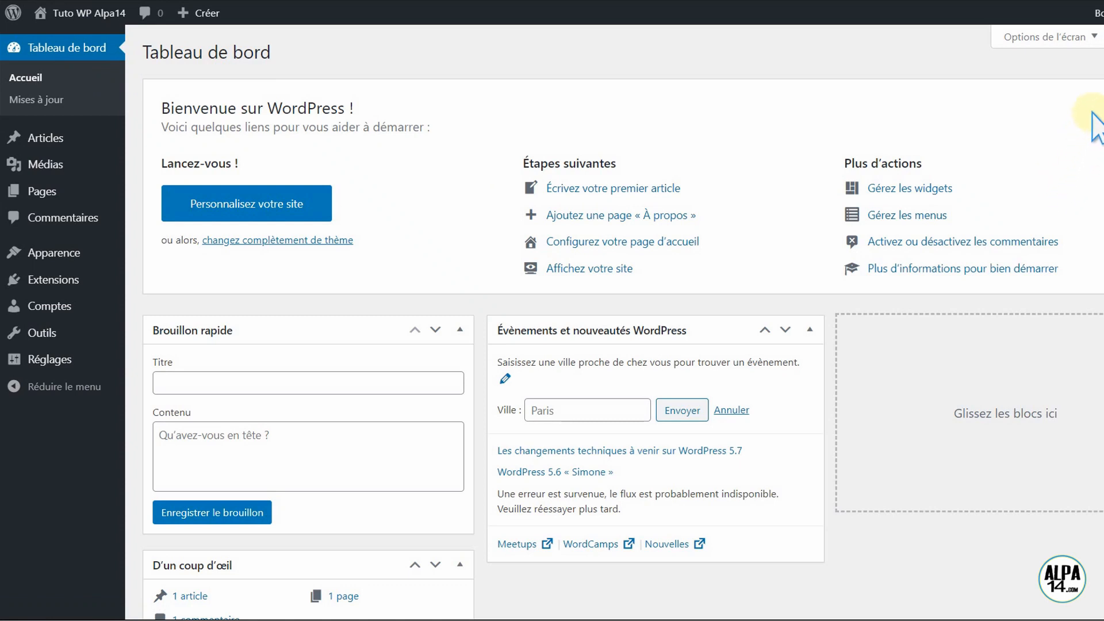
# Hide the Bienvenue panel through the dashboard's screen options and show it again.
pyautogui.click(1091, 37)
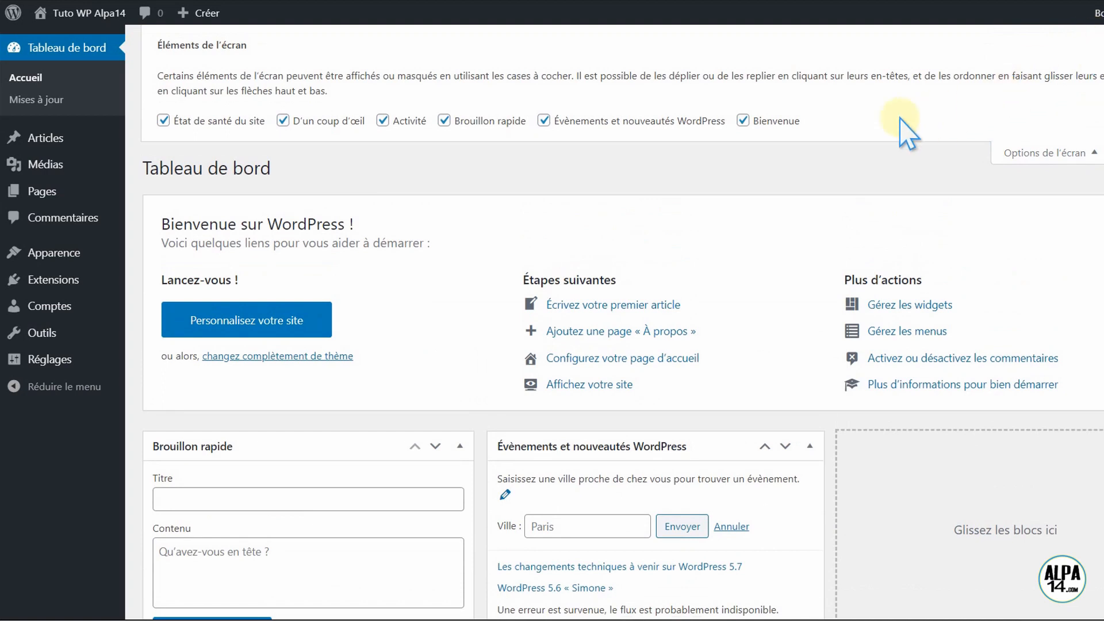
pyautogui.click(743, 122)
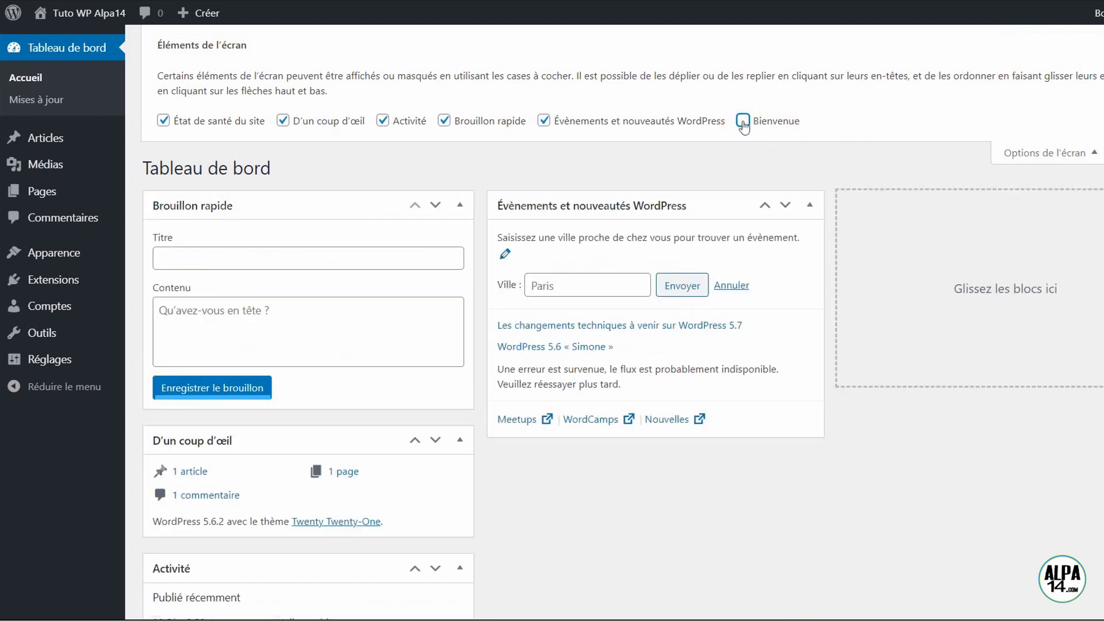
pyautogui.click(743, 121)
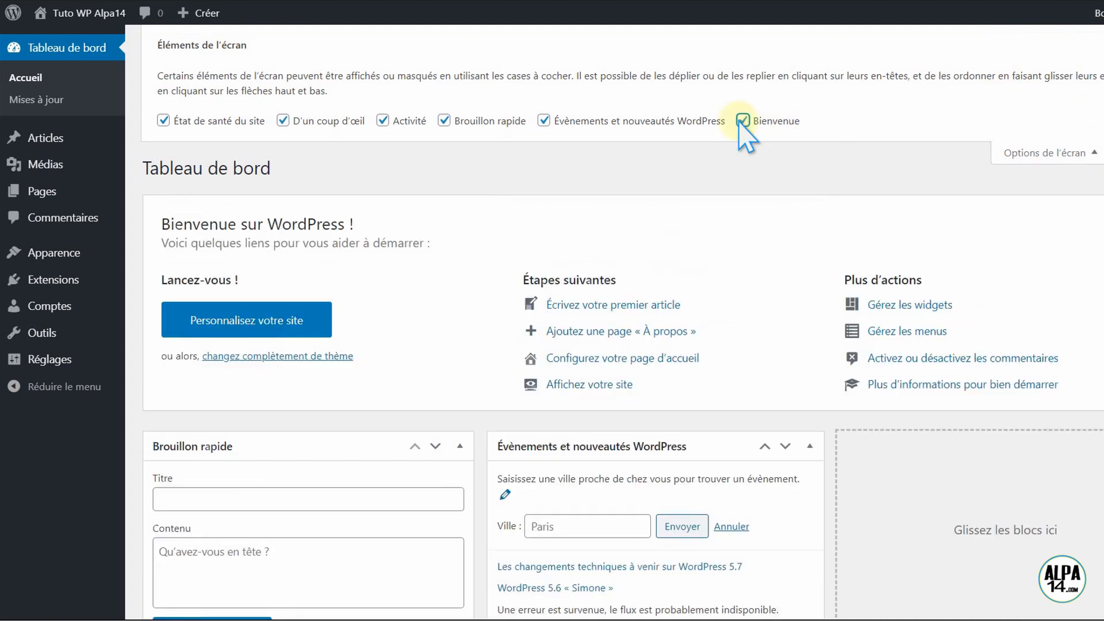
pyautogui.click(1044, 153)
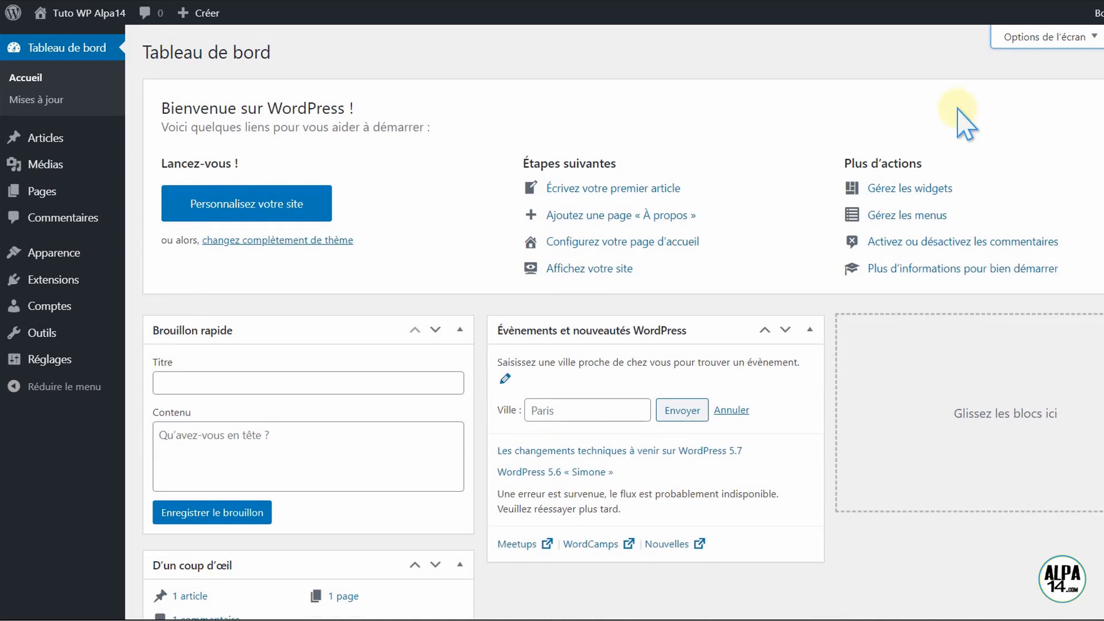
# Move the D'un coup d'œil block into the dashboard's empty third column.
pyautogui.moveTo(276, 567); pyautogui.dragTo(926, 345)
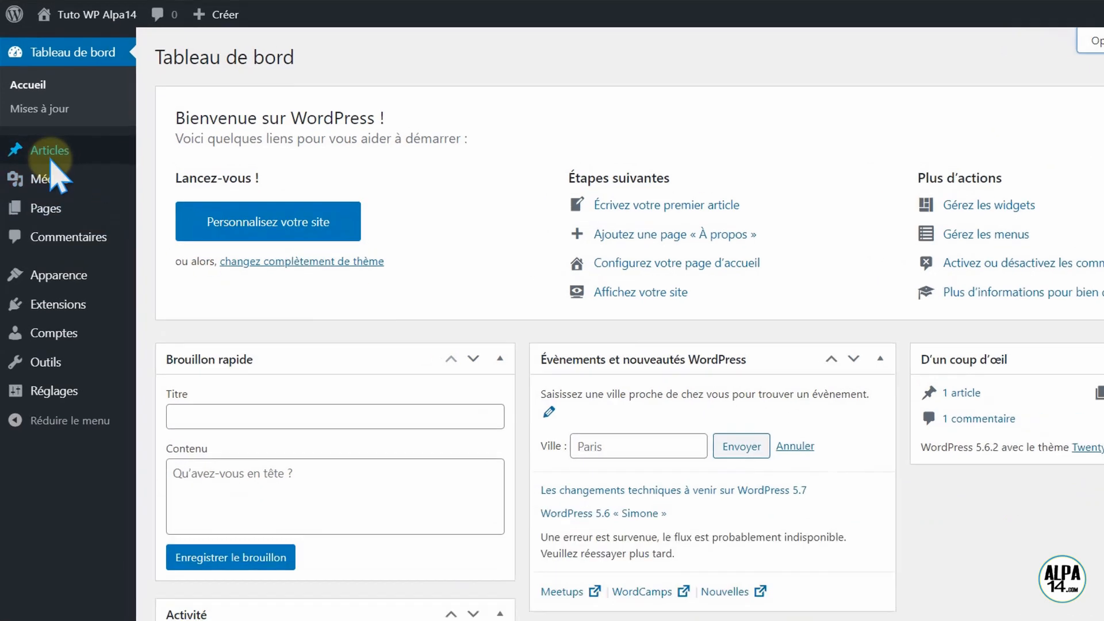
# View the list of all articles and the media library.
pyautogui.moveTo(40, 143)
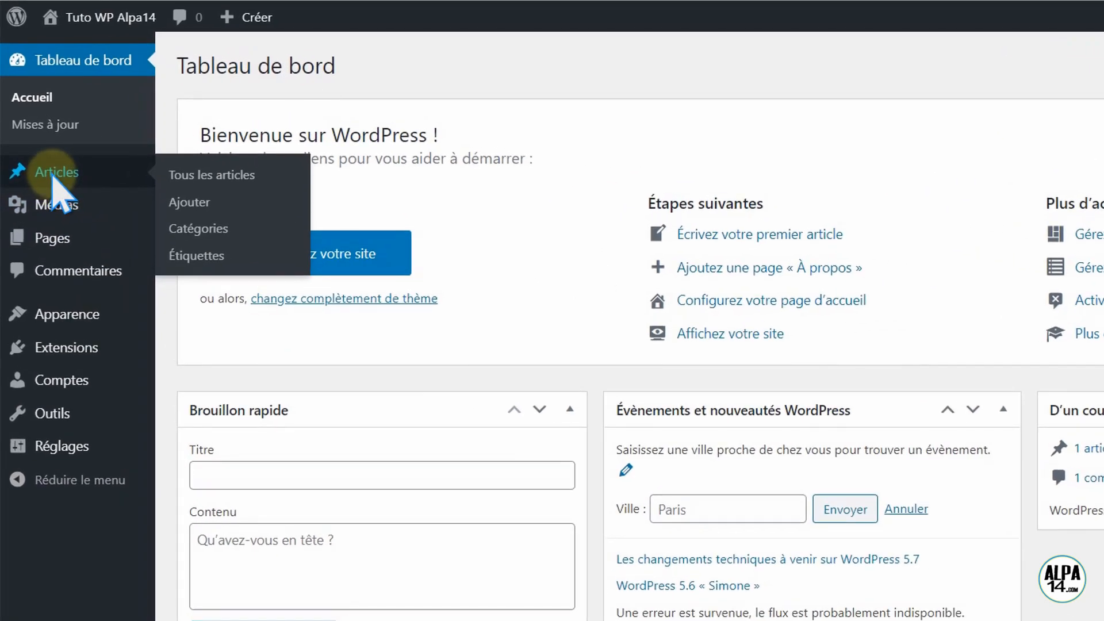
pyautogui.click(53, 176)
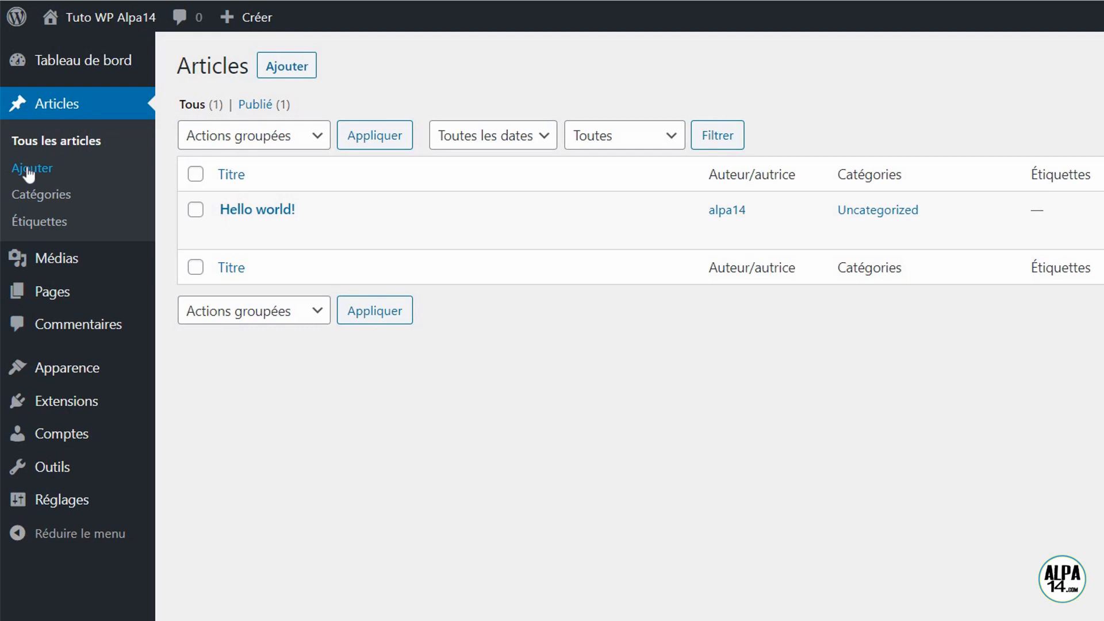
pyautogui.click(25, 169)
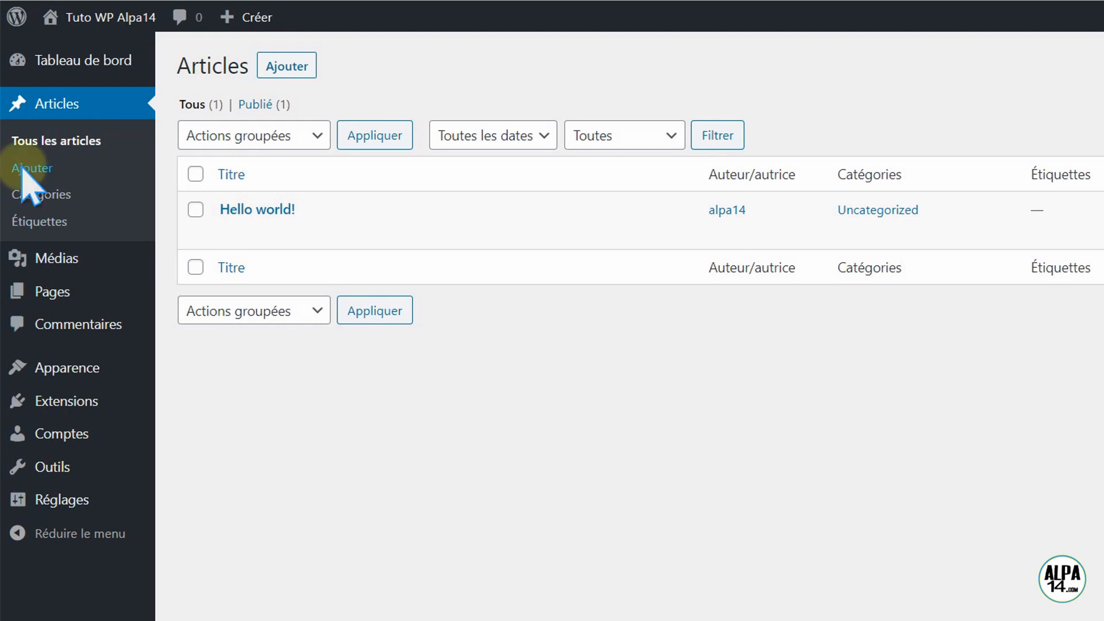
pyautogui.click(50, 257)
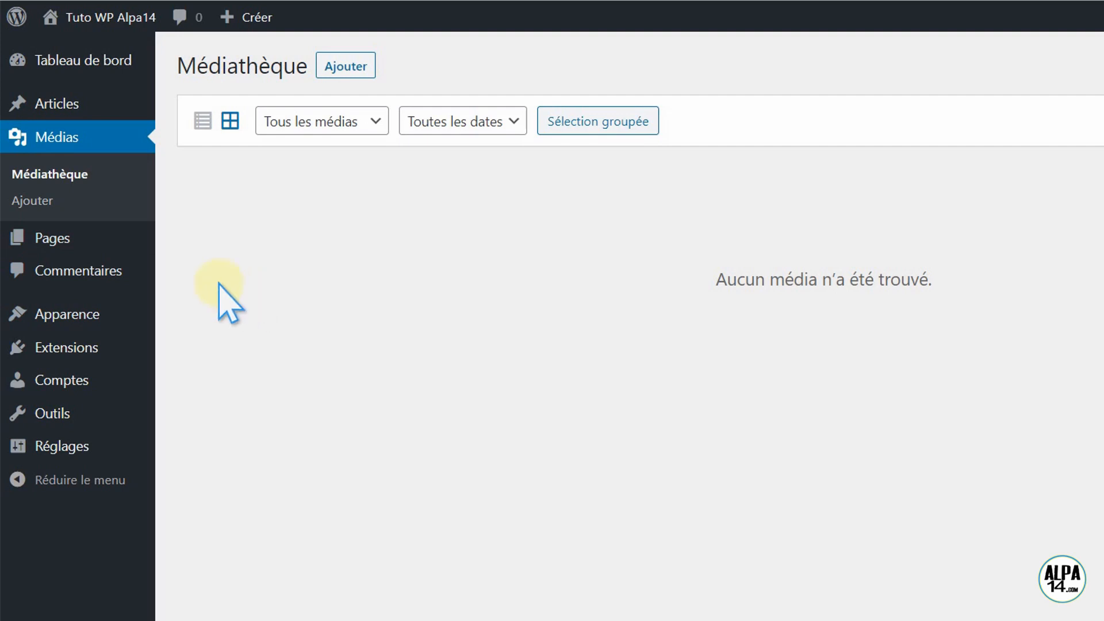
# View the list of all pages and the site's comments.
pyautogui.click(52, 237)
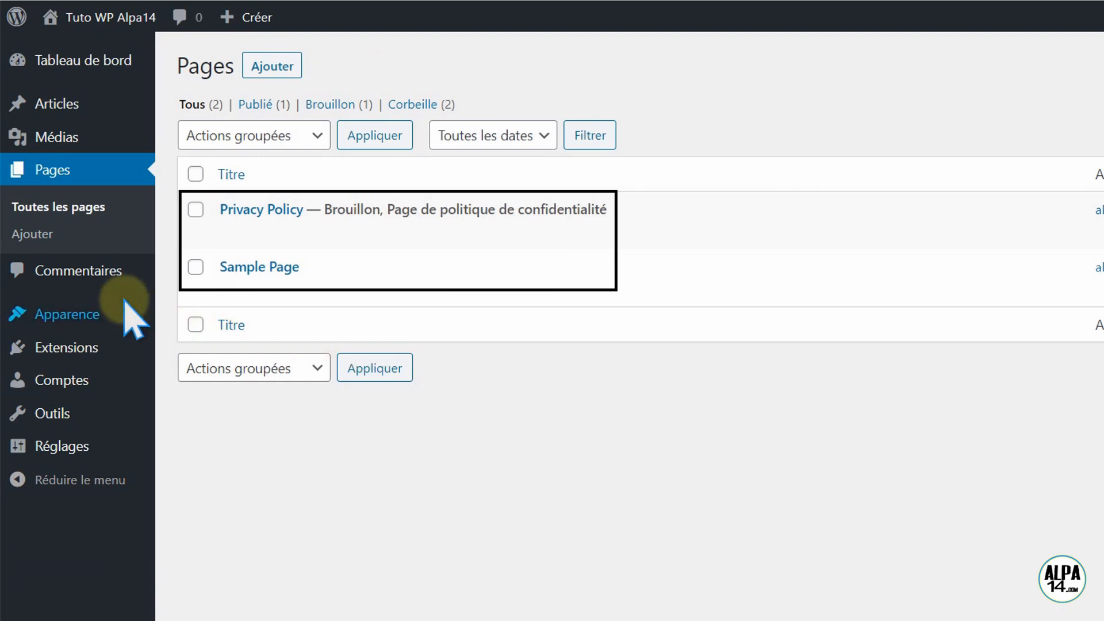
pyautogui.click(62, 272)
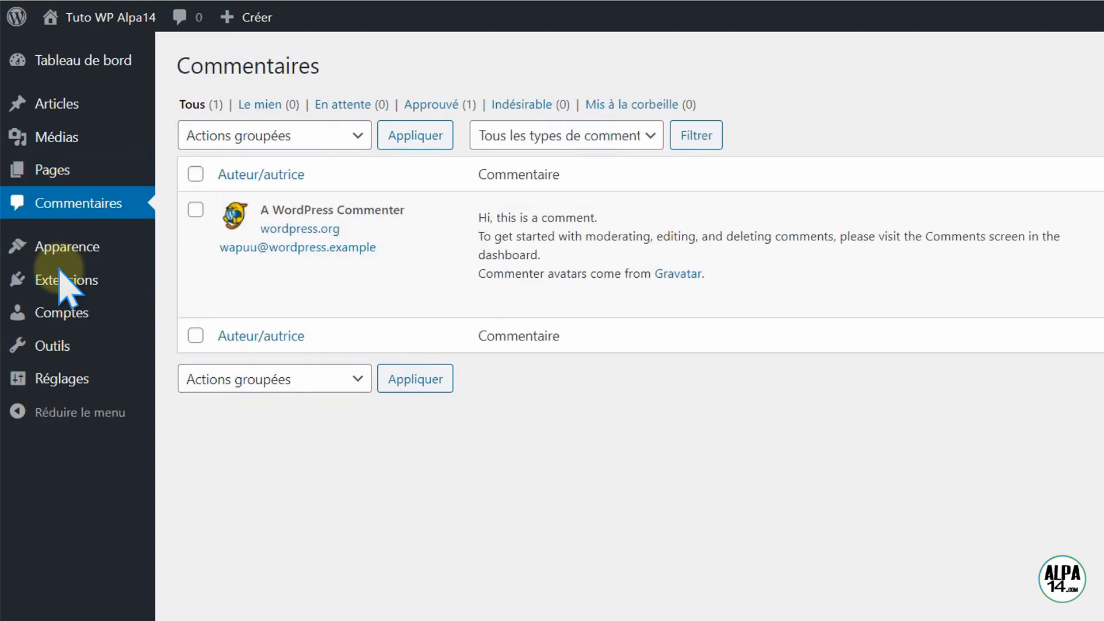
pyautogui.moveTo(279, 309)
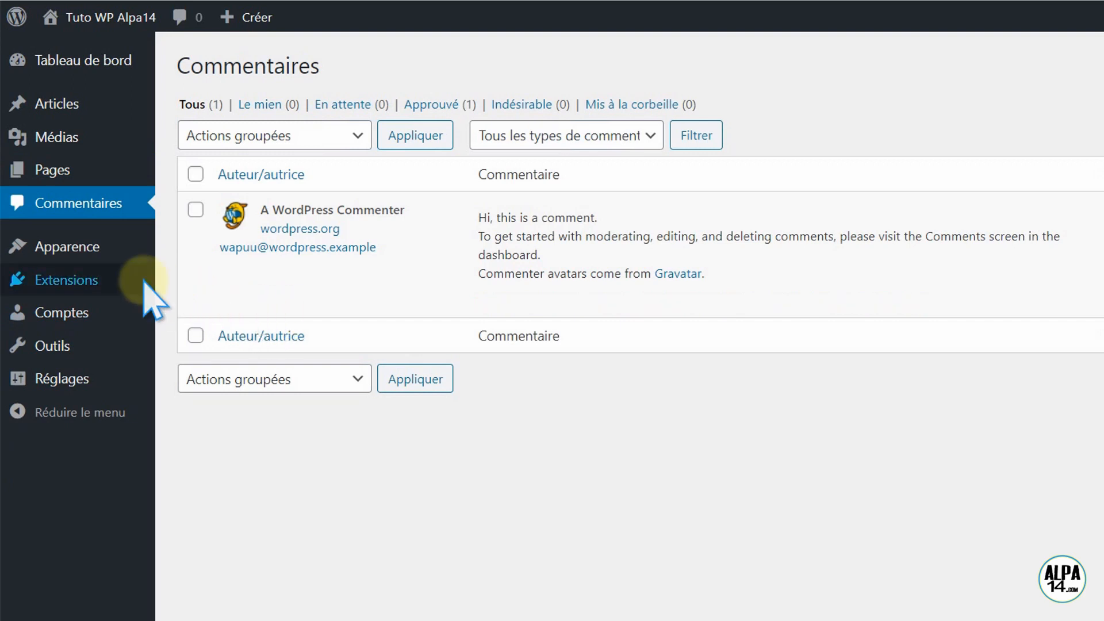
# Browse the featured themes available for installation and open the site's menu management page.
pyautogui.moveTo(68, 246)
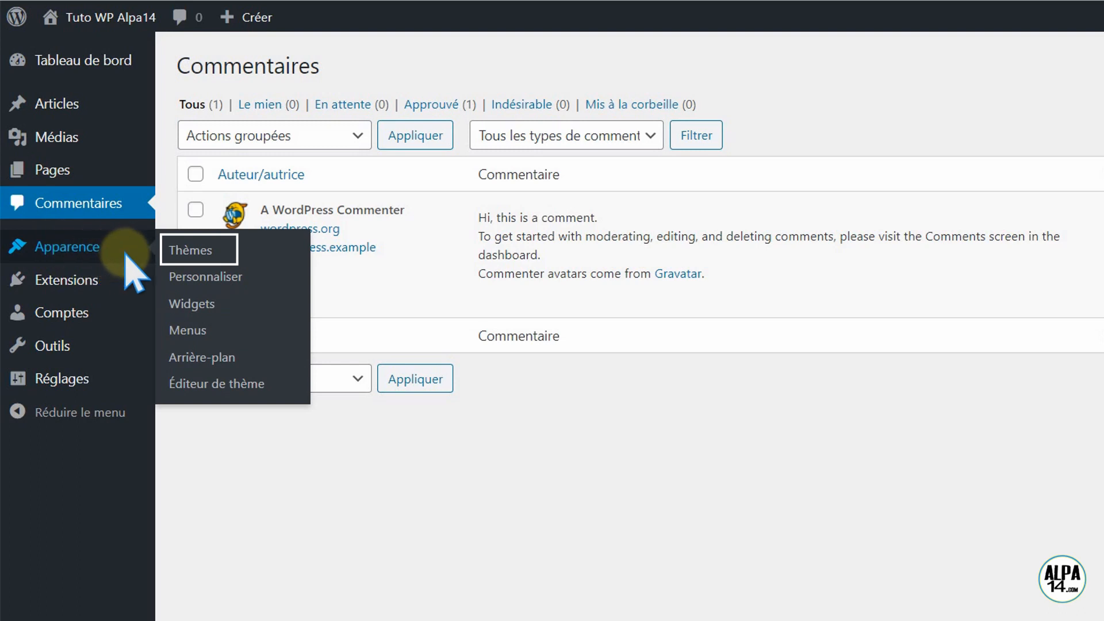
pyautogui.click(195, 251)
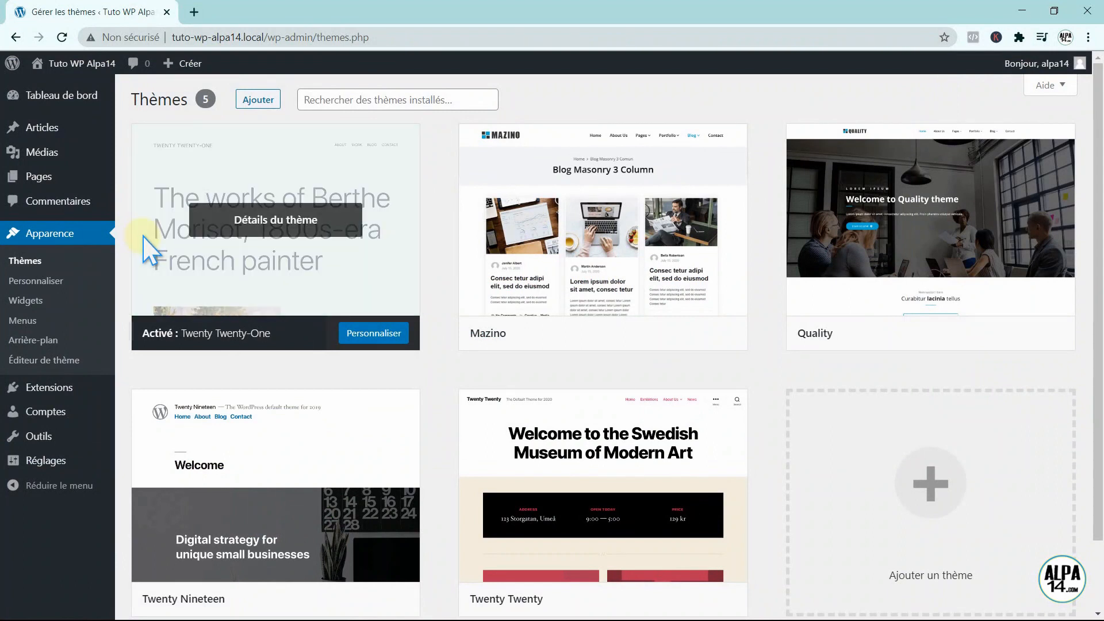
pyautogui.click(256, 102)
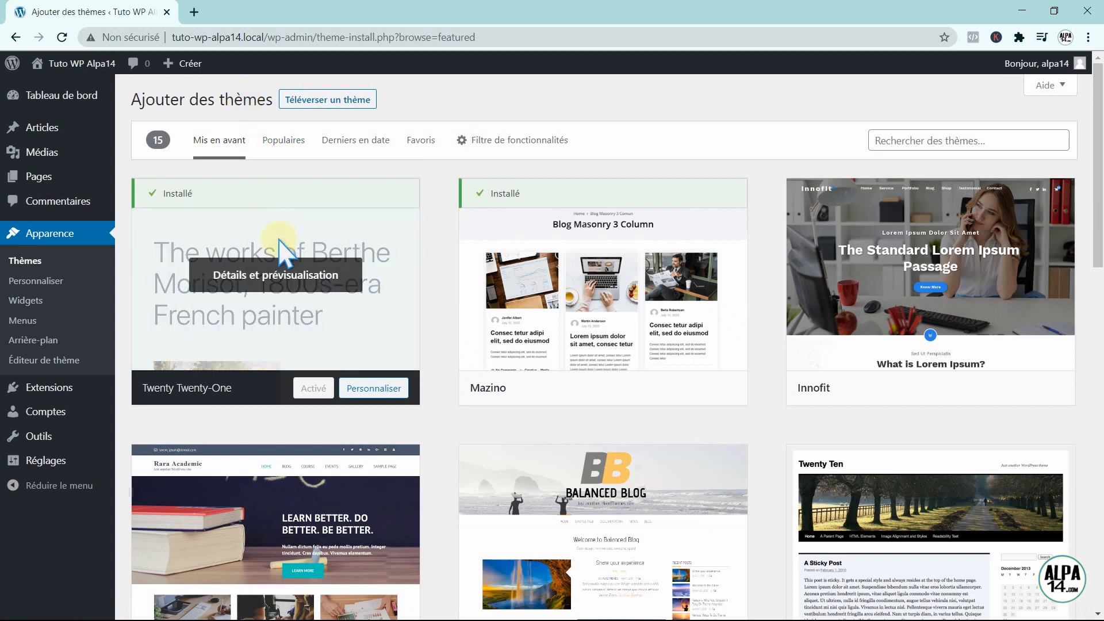
pyautogui.scroll(-4, 284, 253)
pyautogui.scroll(-12, 357, 326)
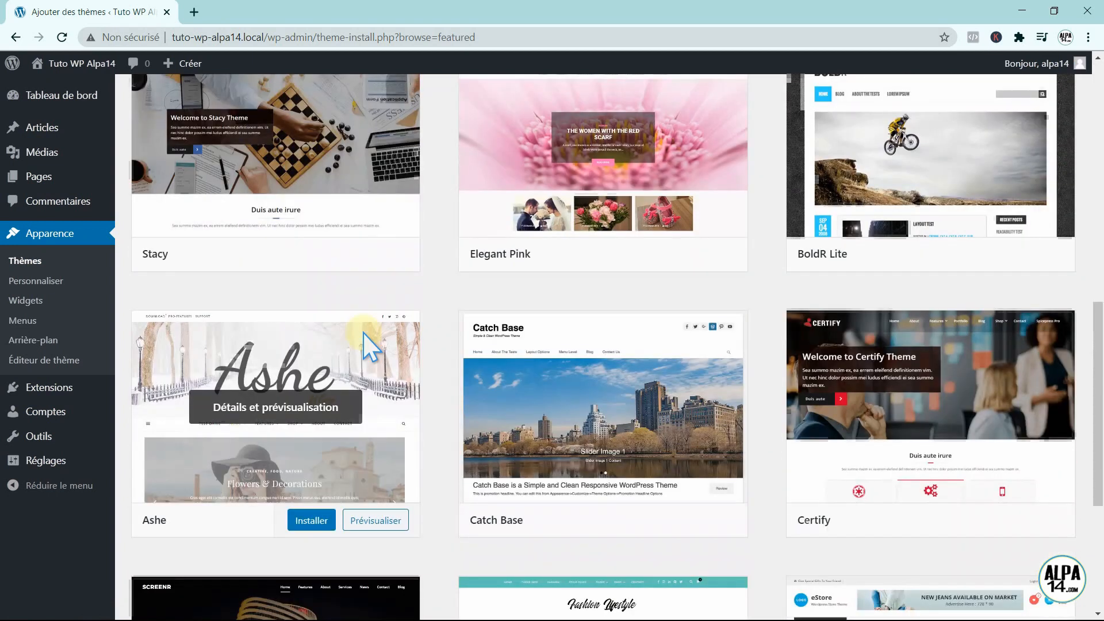
pyautogui.scroll(15, 771, 488)
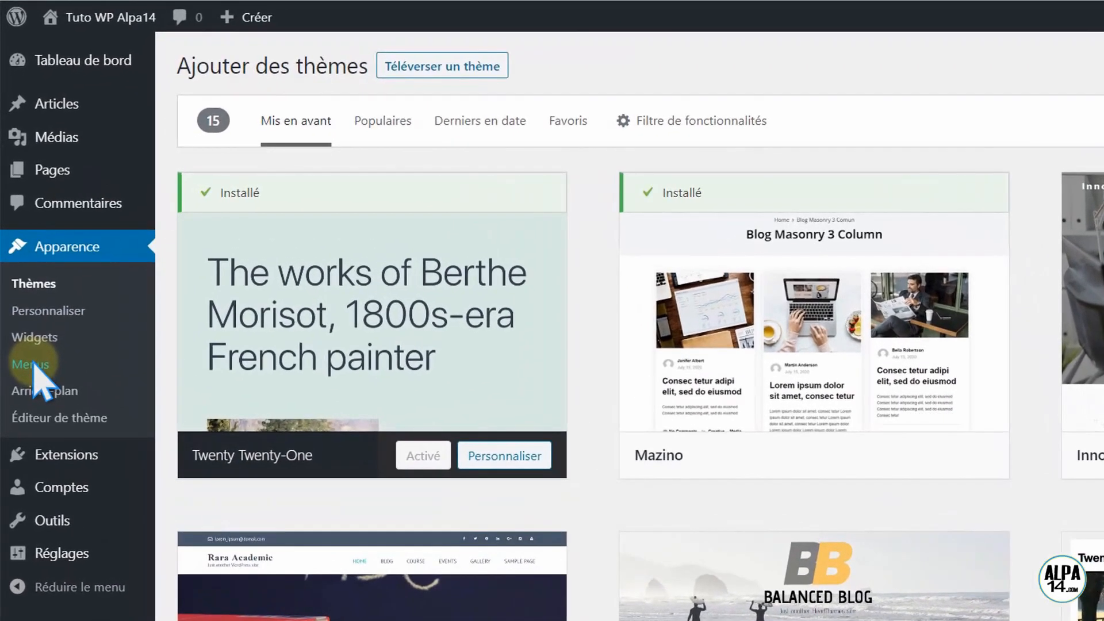
pyautogui.click(32, 366)
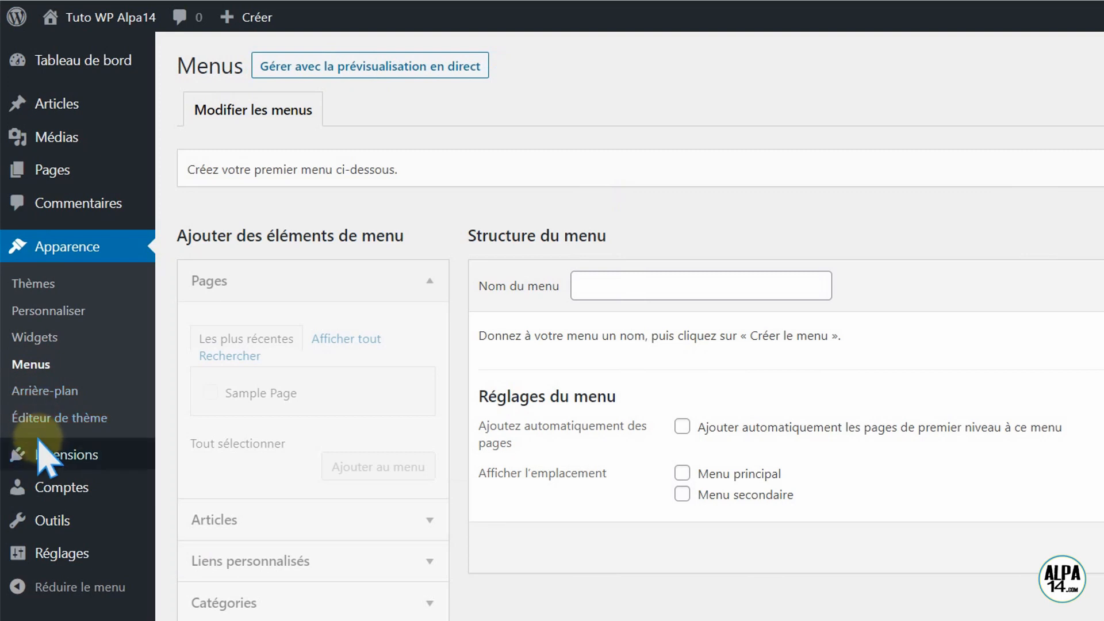
# Search for "woocommerce" among the extensions available to add to the site.
pyautogui.moveTo(41, 452)
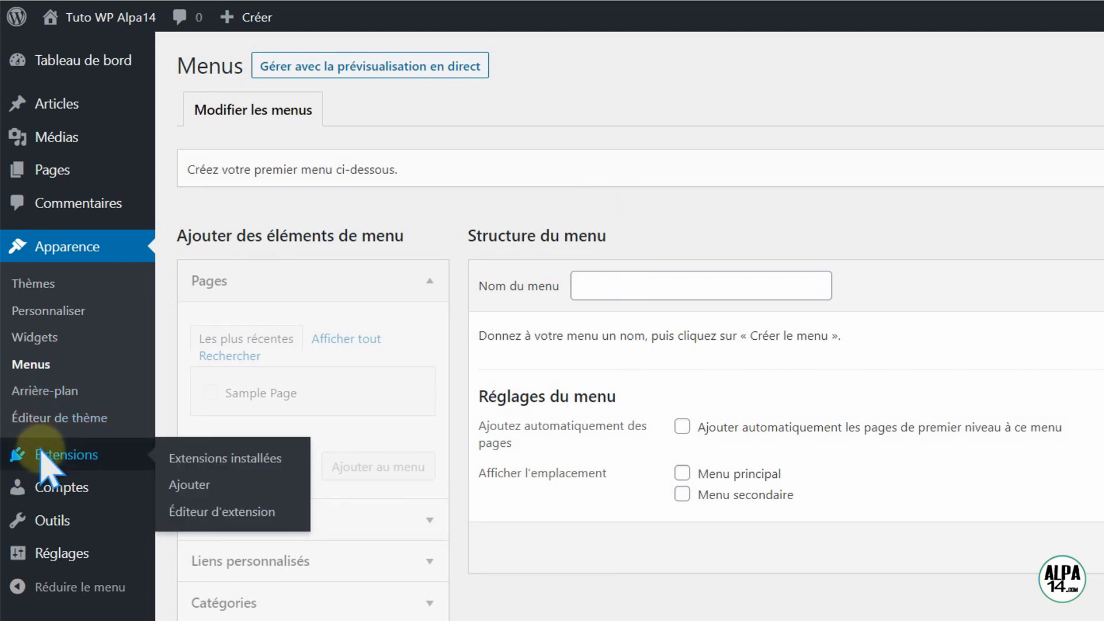
pyautogui.click(42, 451)
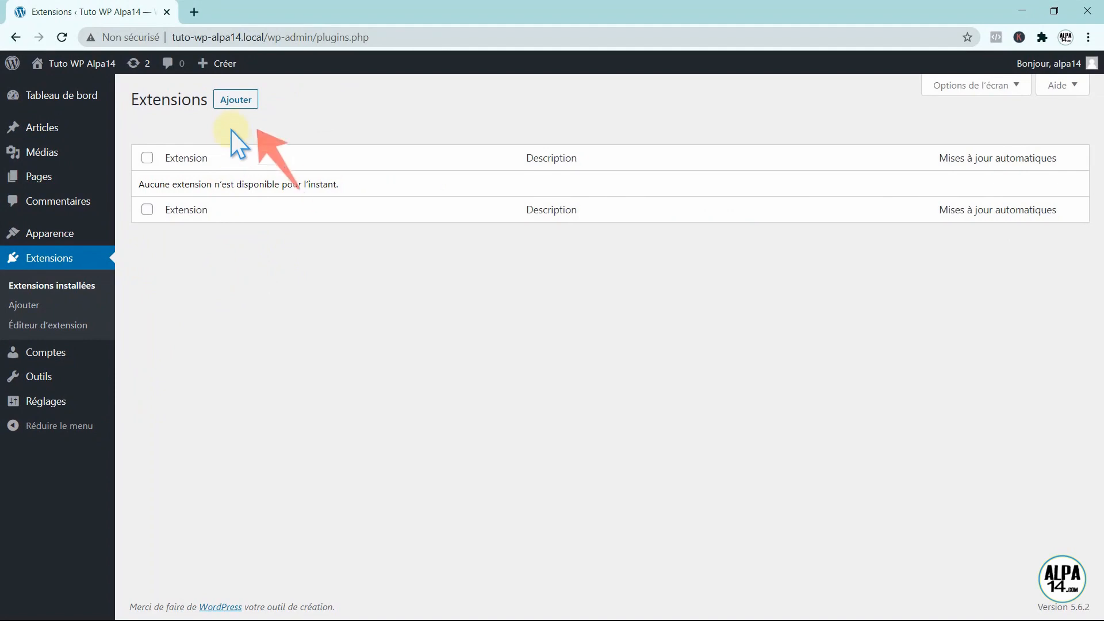
pyautogui.click(234, 101)
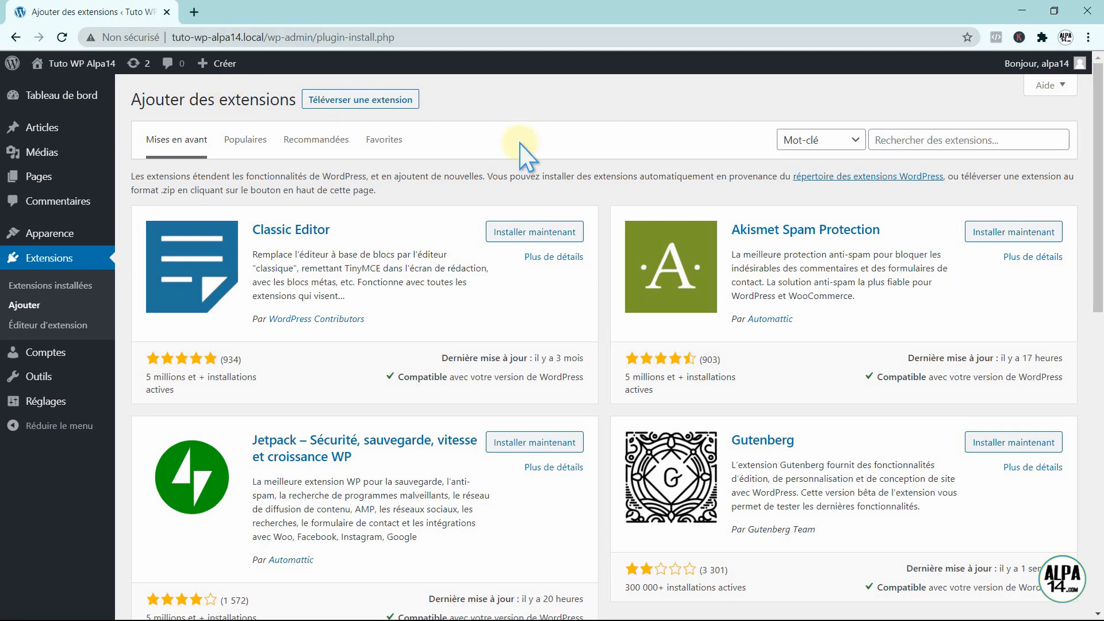
pyautogui.click(887, 144)
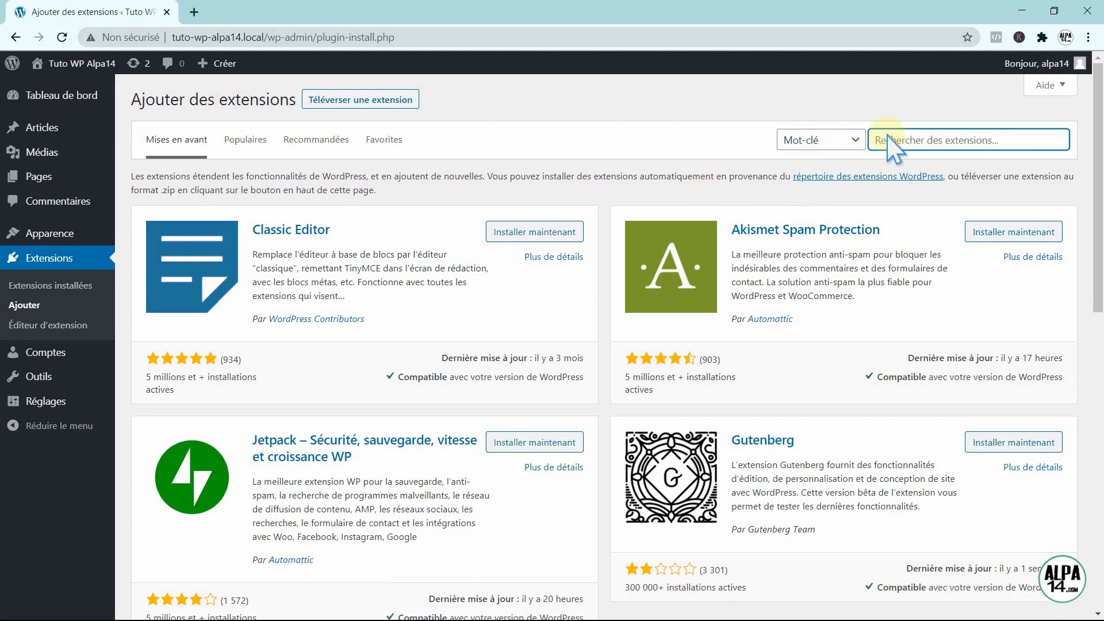
pyautogui.write('word')
pyautogui.write('ommerce')
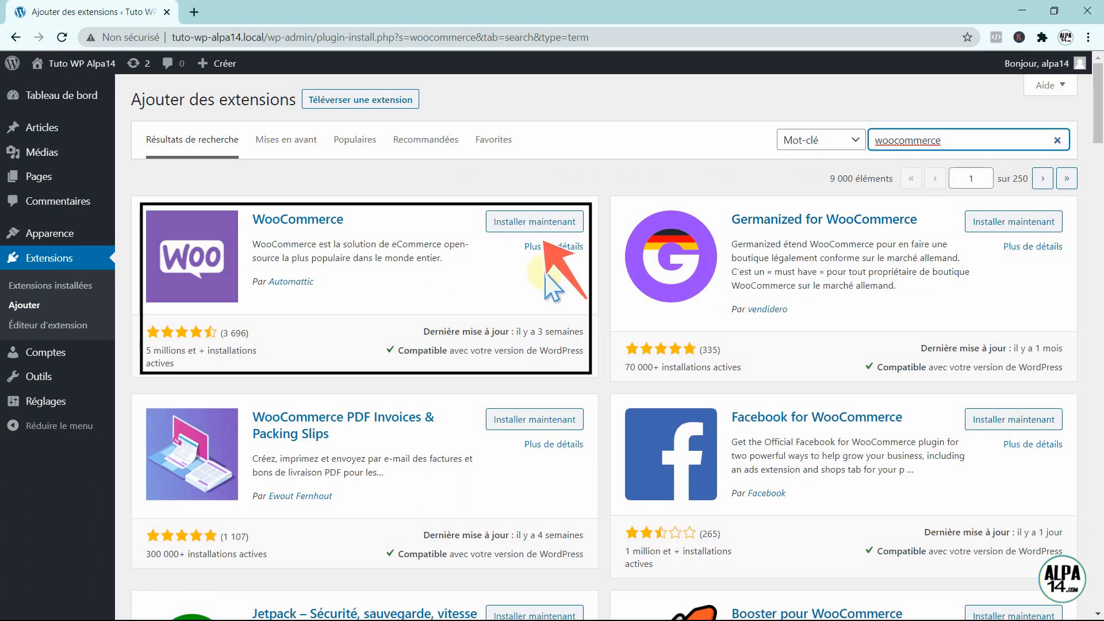
# View the list of user accounts and the available options under Outils.
pyautogui.click(48, 353)
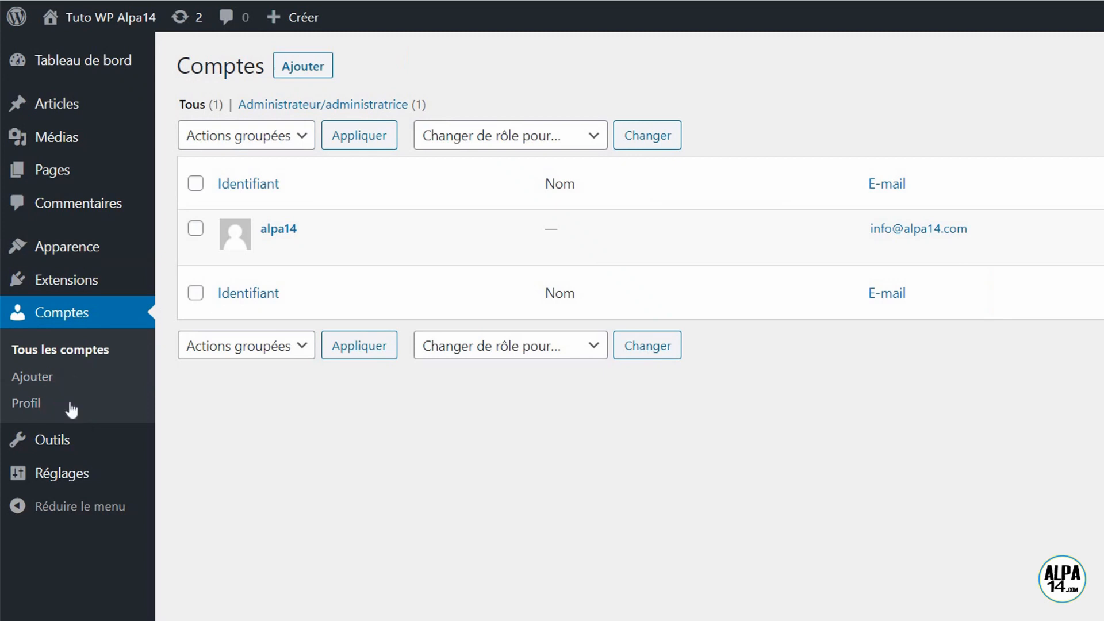
pyautogui.click(56, 440)
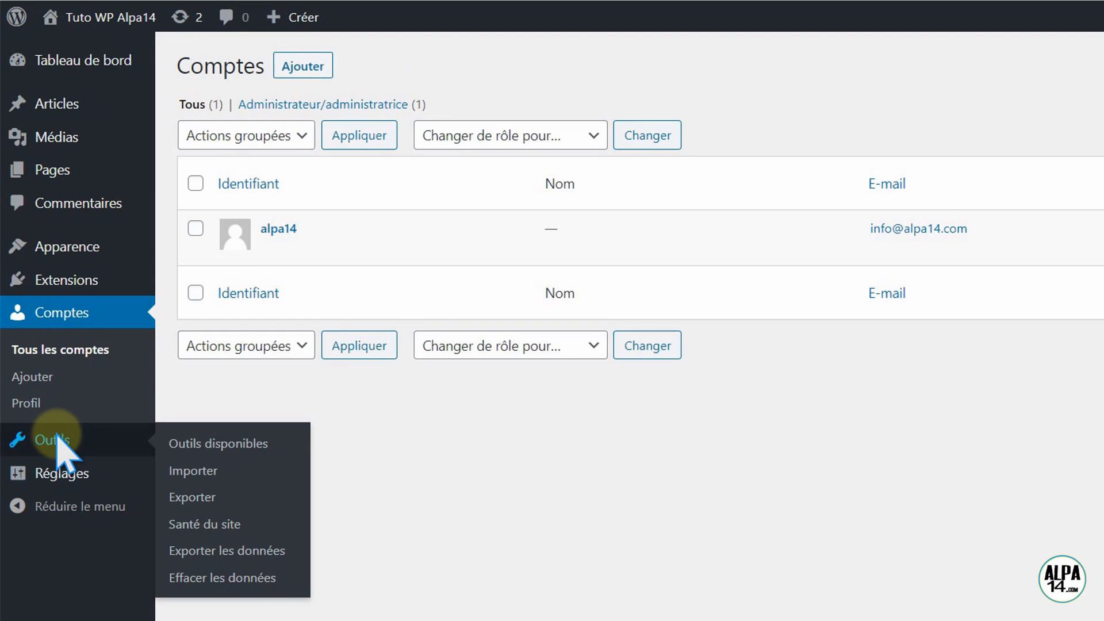
pyautogui.moveTo(66, 474)
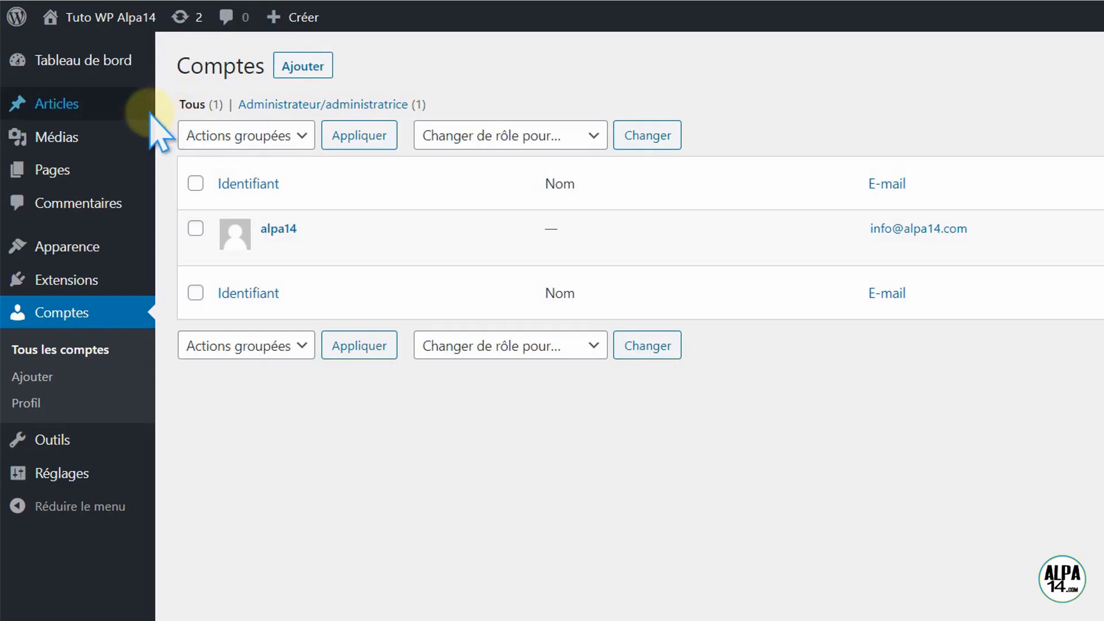
# Add a new page to the site and give it the title "Page test".
pyautogui.moveTo(34, 172)
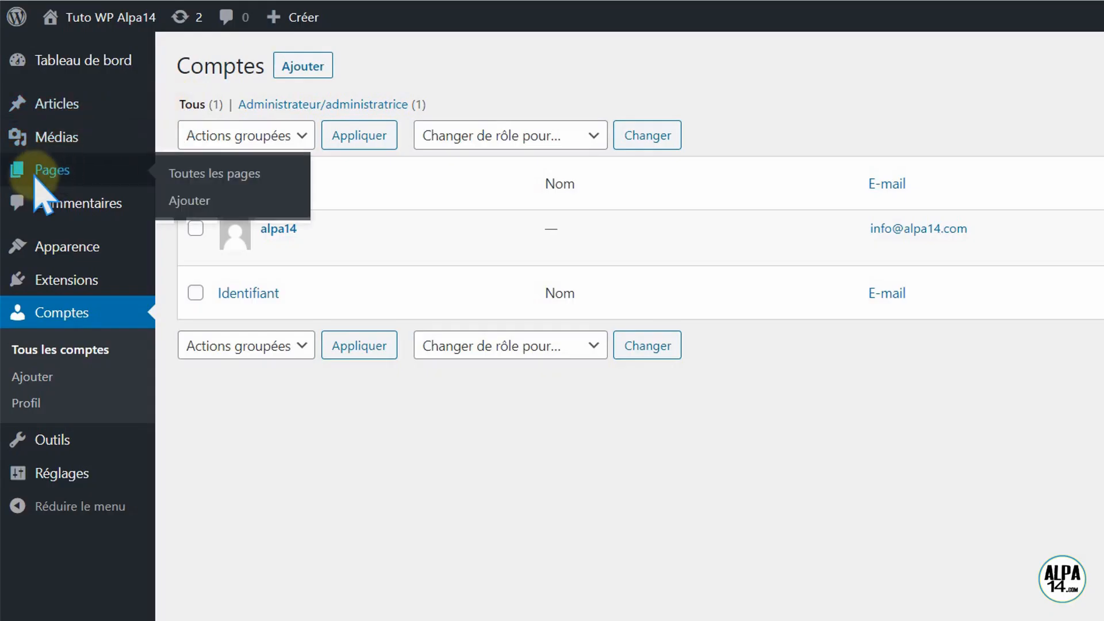
pyautogui.click(170, 174)
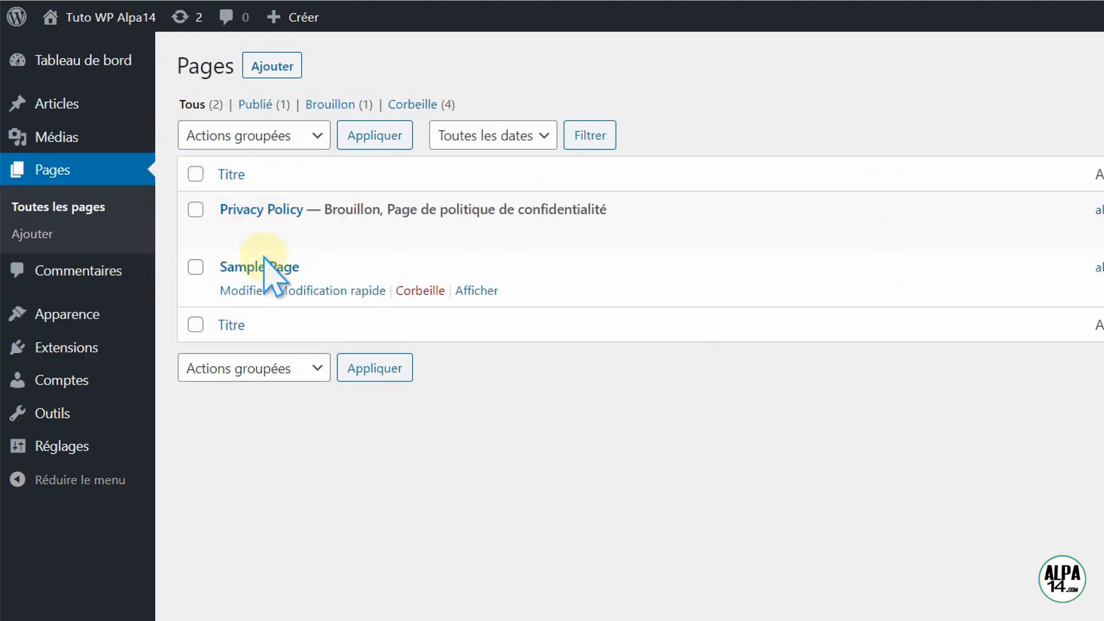
pyautogui.click(259, 68)
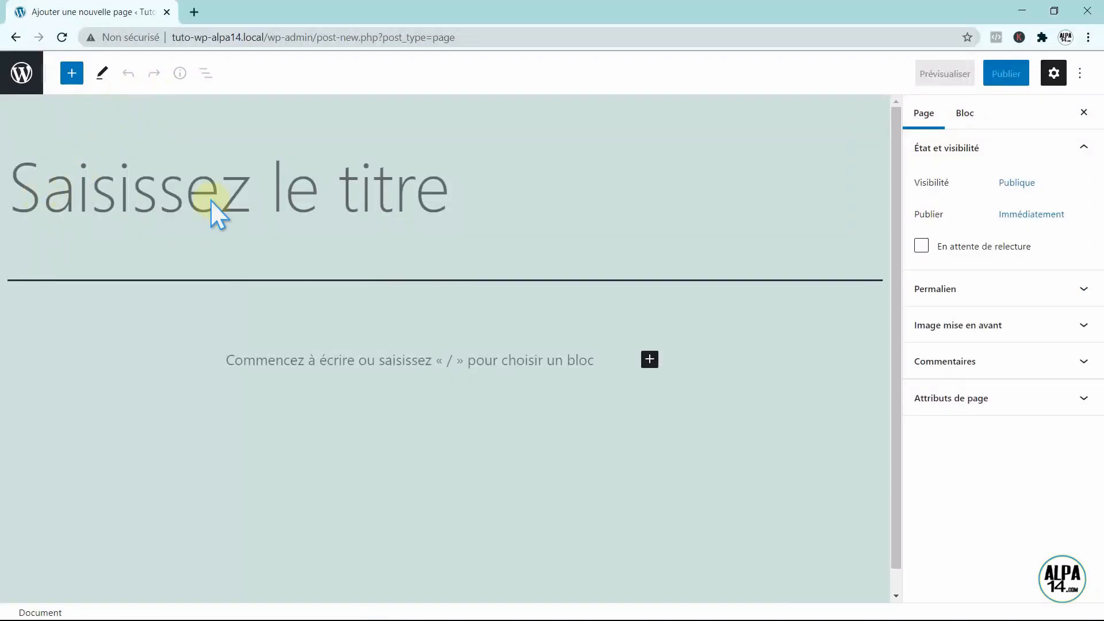
pyautogui.click(428, 198)
pyautogui.write('Page test')
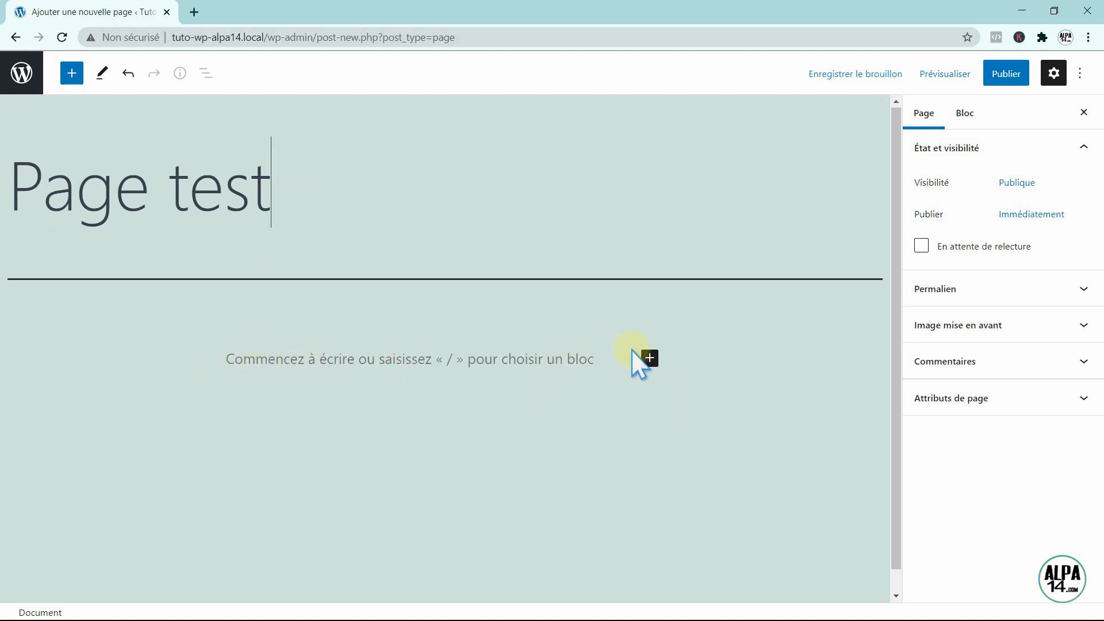
# Write the paragraph "Ma première page" in the body of the page and start a new line below it.
pyautogui.click(650, 359)
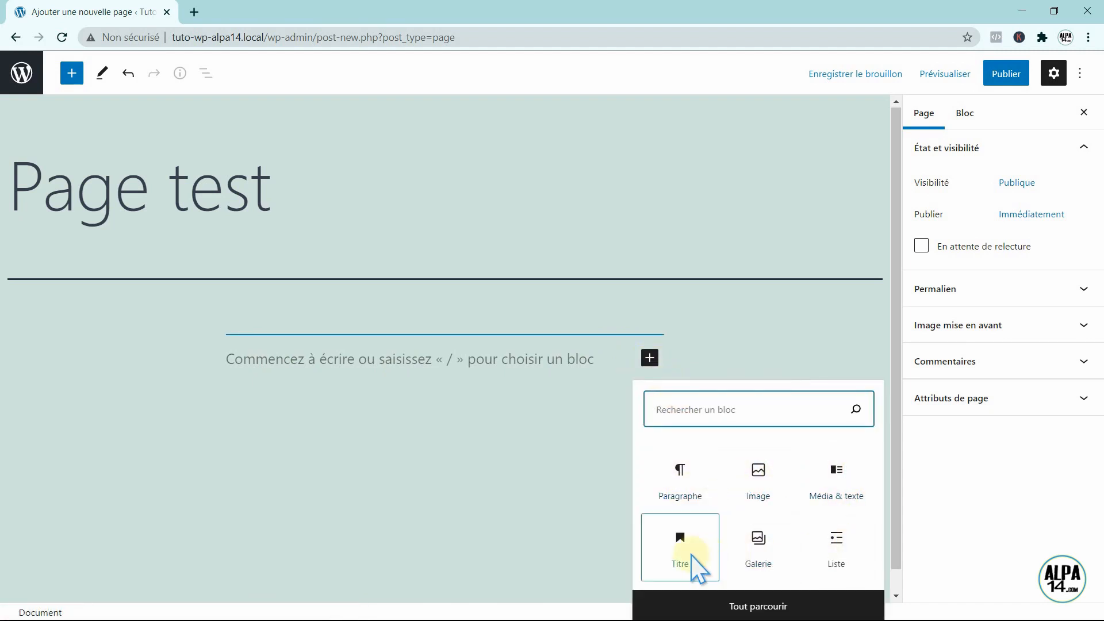
pyautogui.click(257, 354)
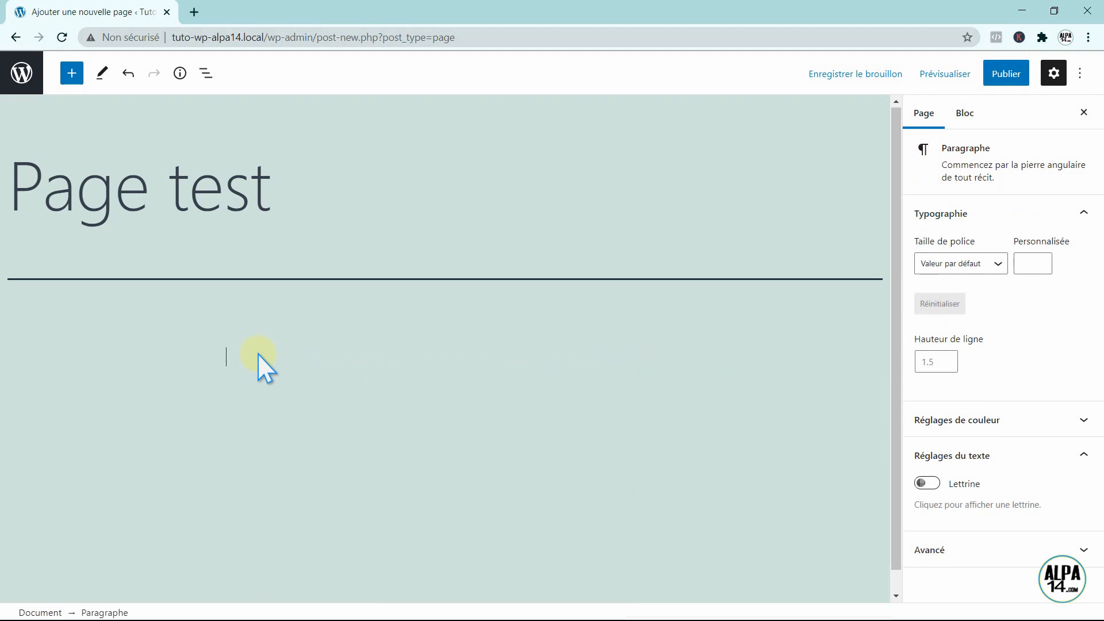
pyautogui.write('Ma première')
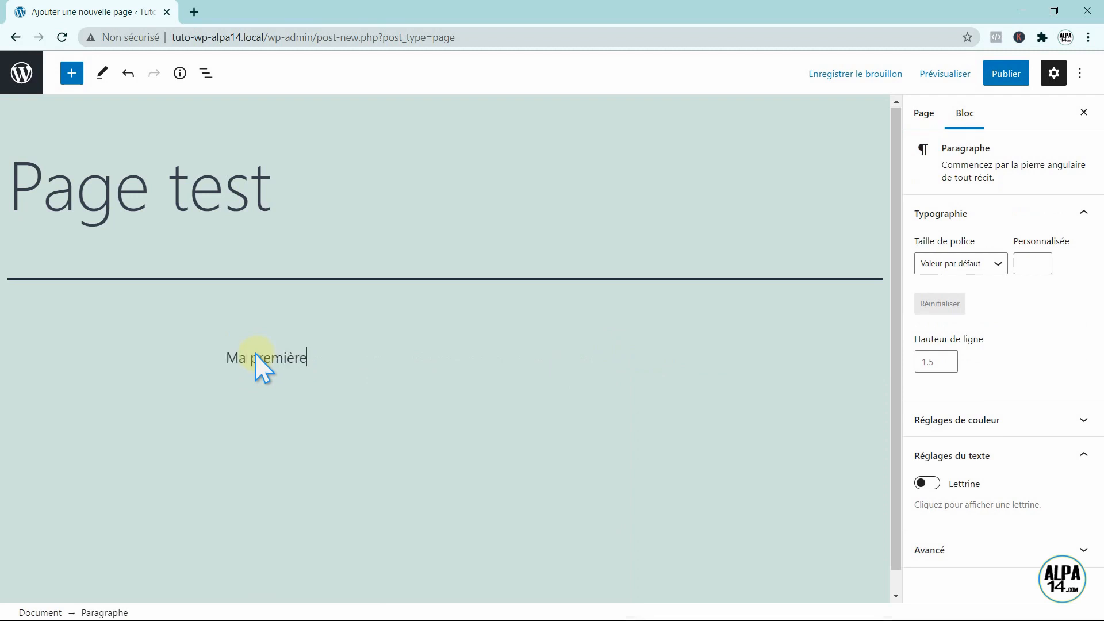
pyautogui.write(' page')
pyautogui.press('Return')
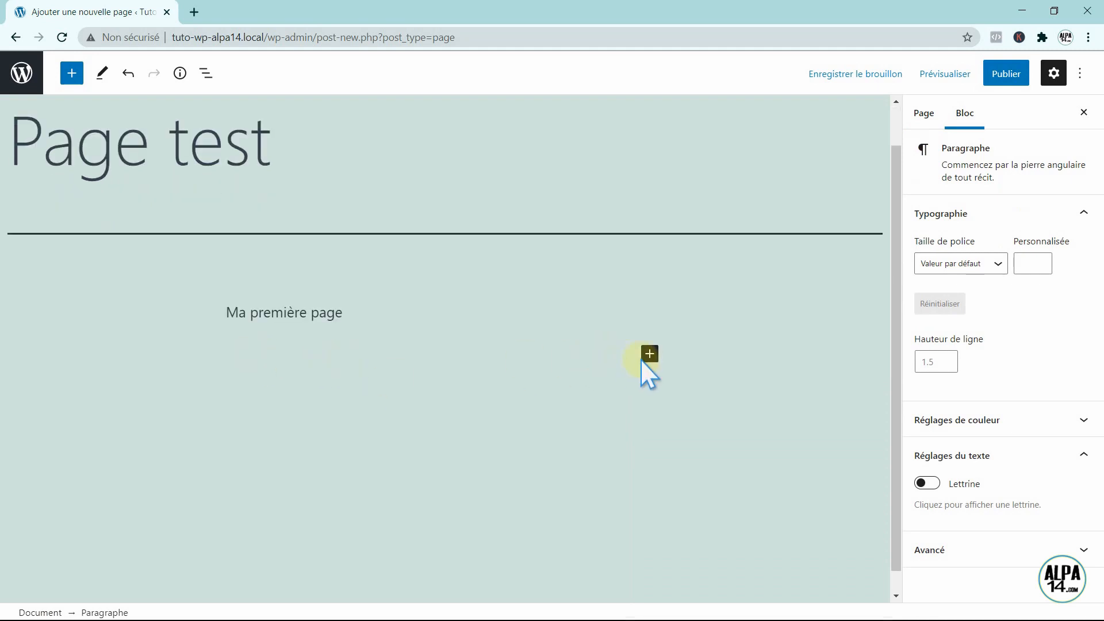
# Make the "Ma première page" paragraph bold and centre its text.
pyautogui.click(338, 306)
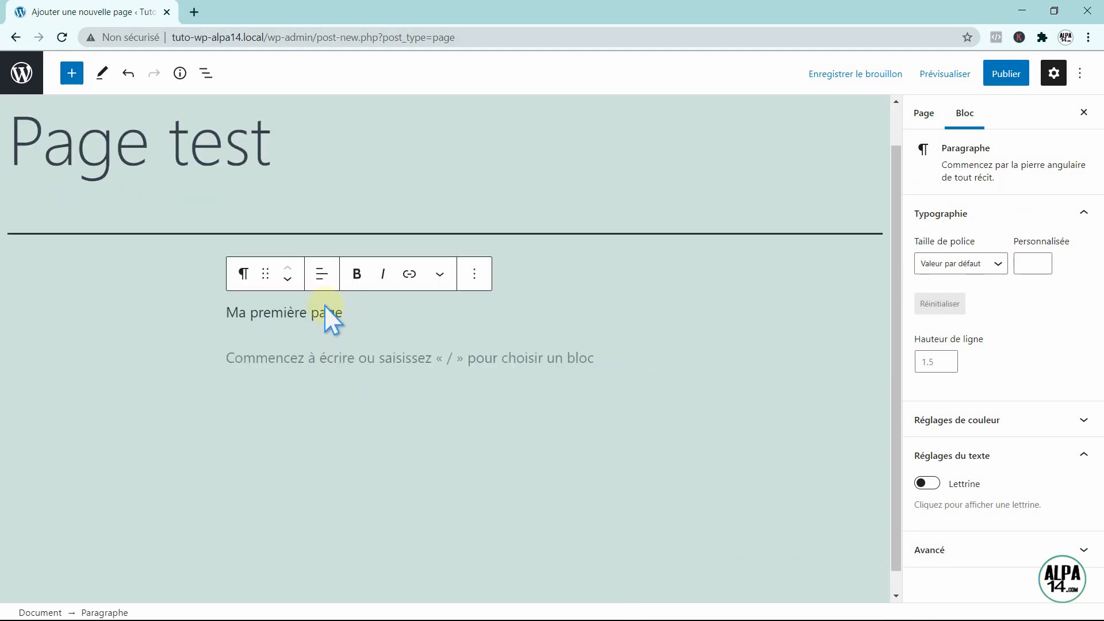
pyautogui.moveTo(343, 308); pyautogui.dragTo(221, 308)
pyautogui.click(357, 274)
pyautogui.click(322, 274)
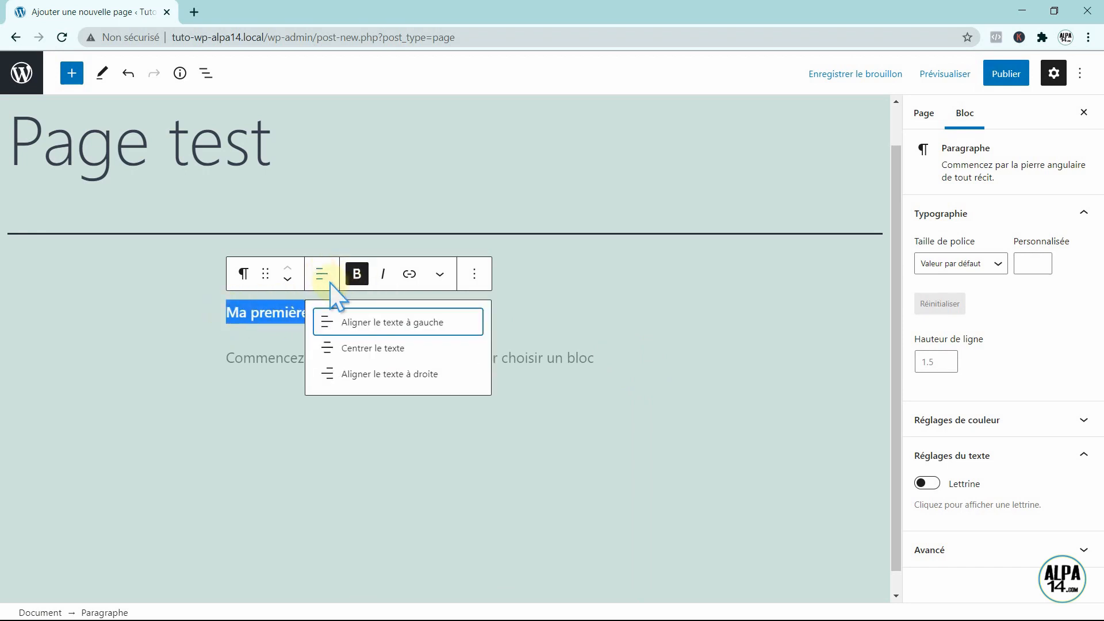
pyautogui.click(339, 345)
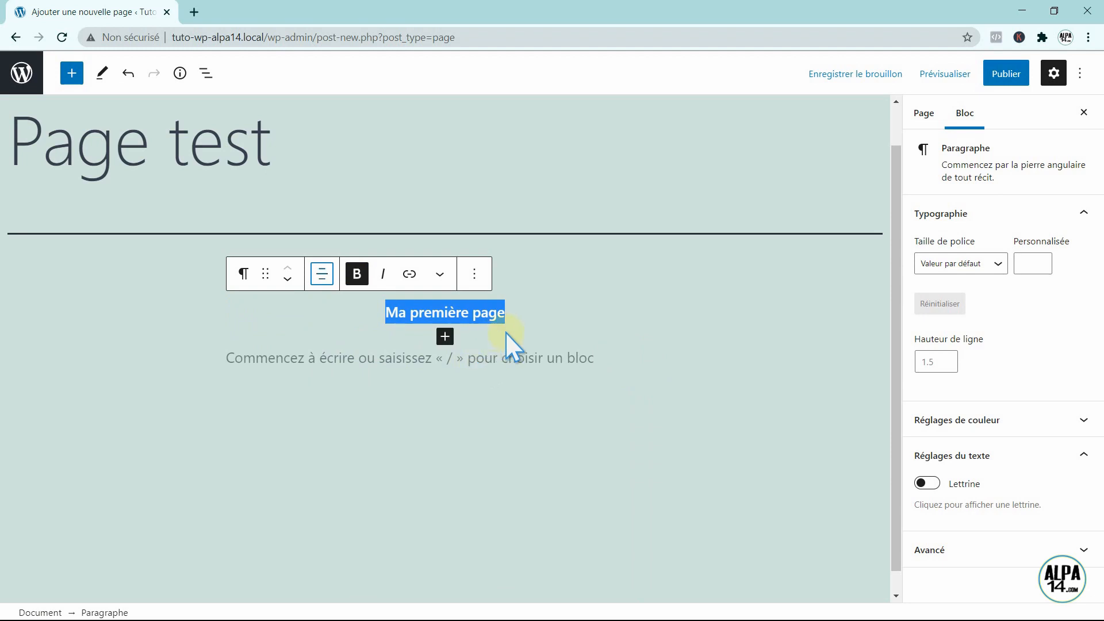
pyautogui.press('Return')
pyautogui.click(530, 353)
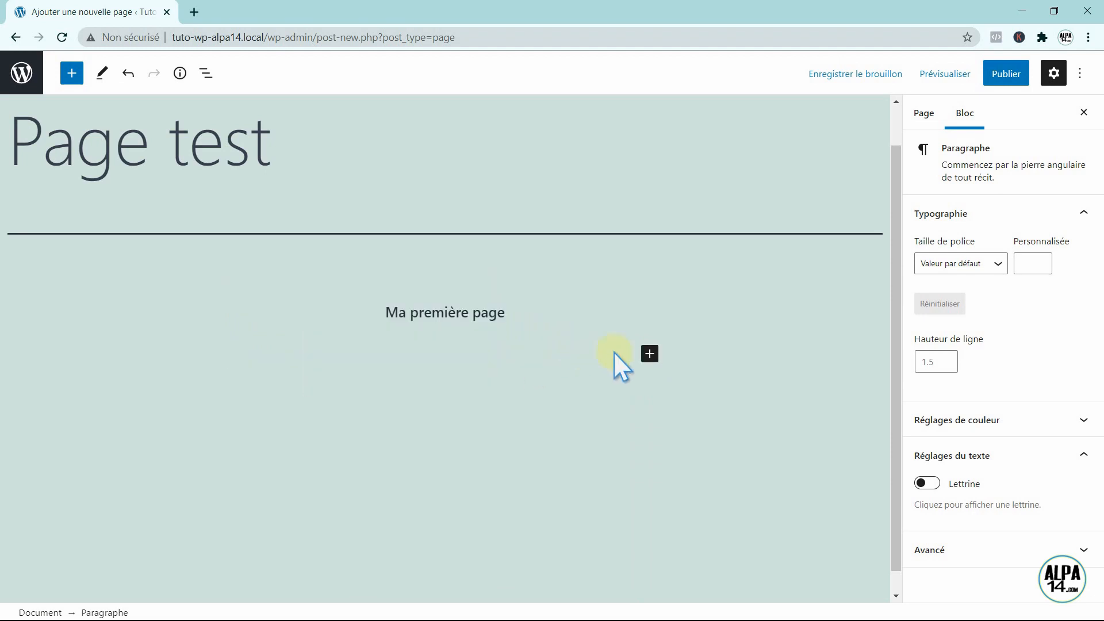
# Insert an image block below the paragraph and upload newsletter-600pix.jpg into it.
pyautogui.click(650, 354)
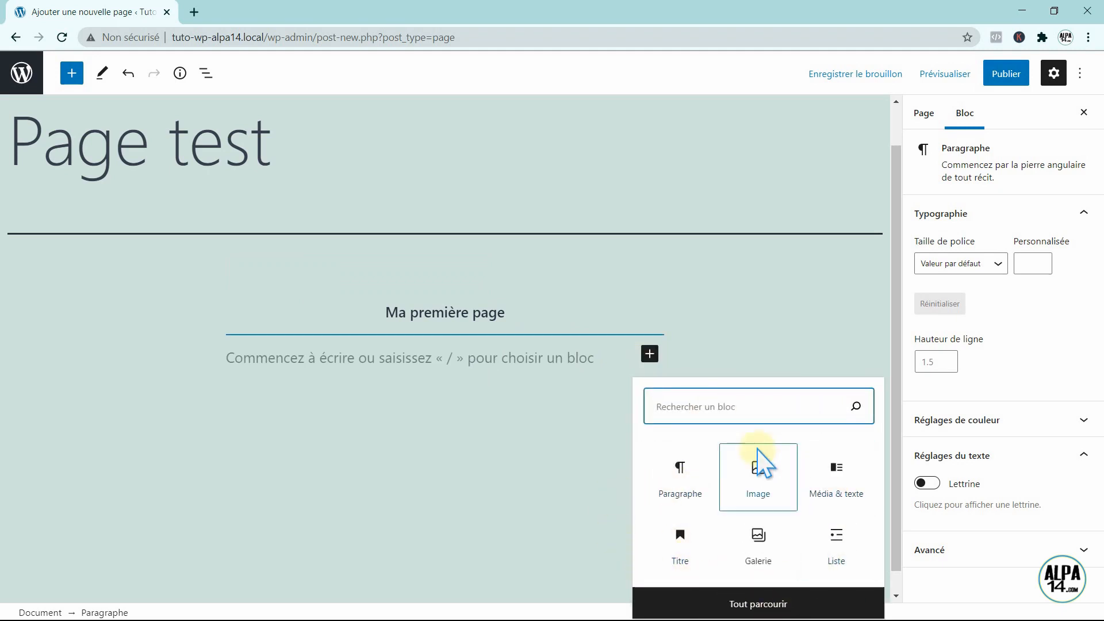
pyautogui.click(747, 484)
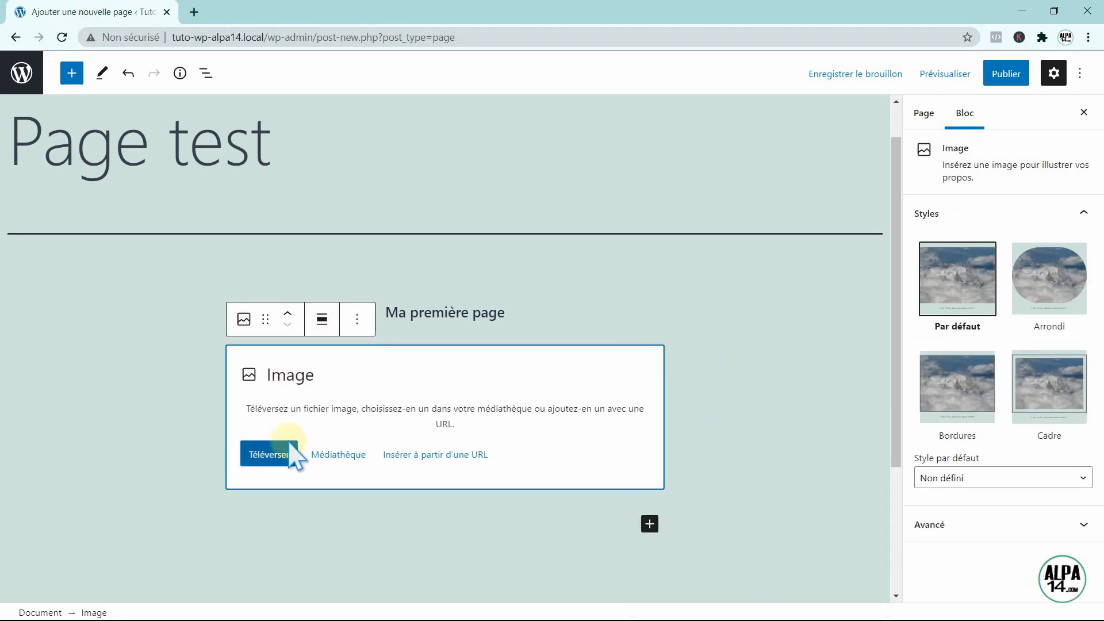
pyautogui.click(269, 454)
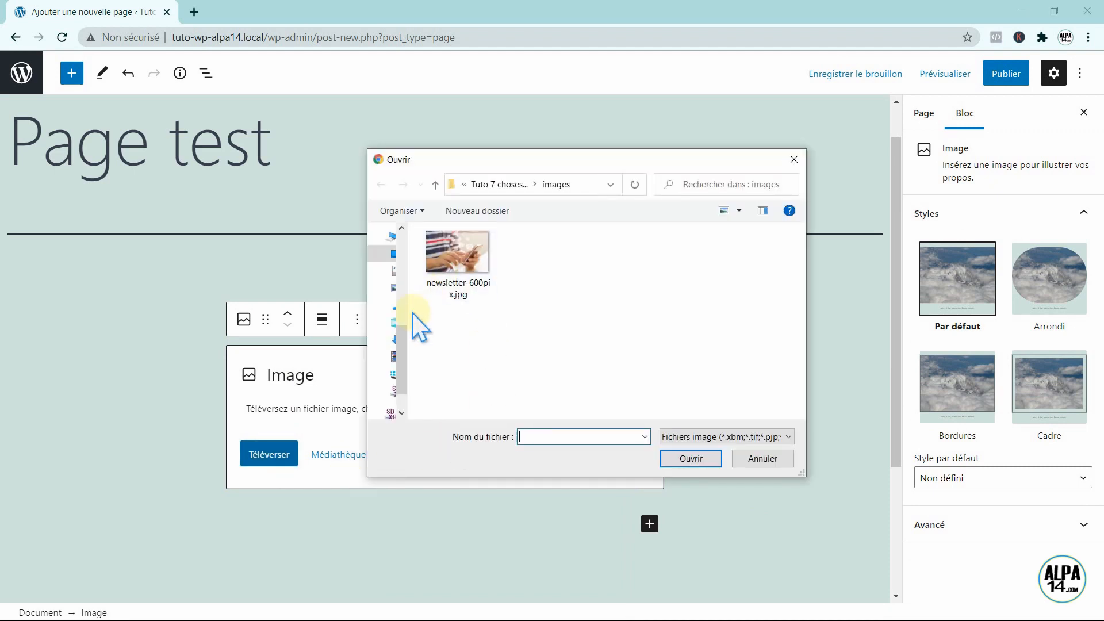
pyautogui.click(454, 271)
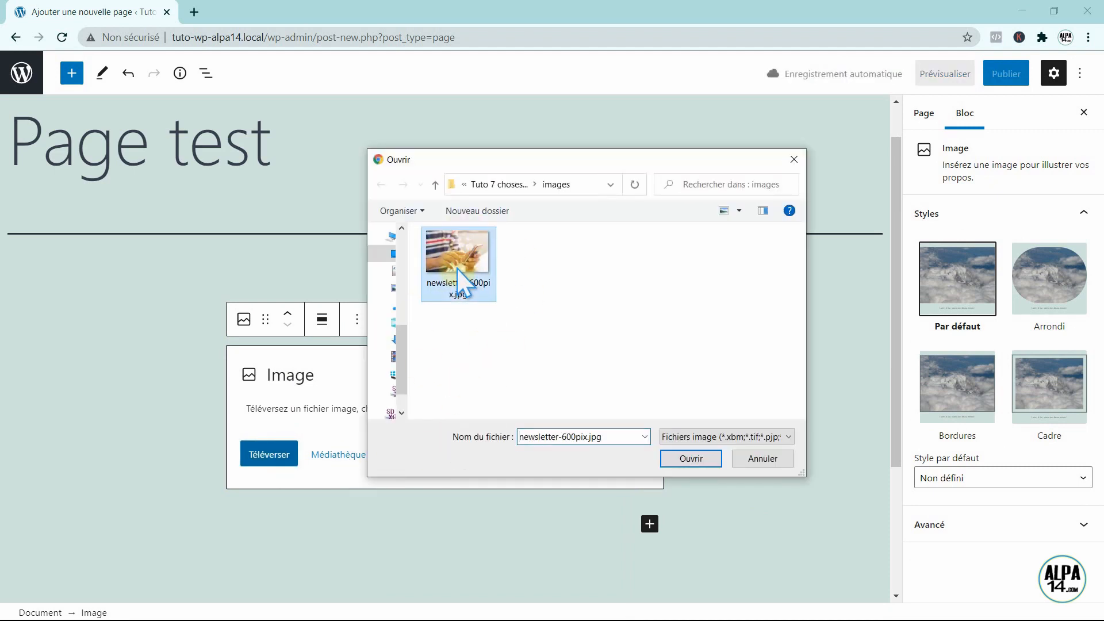
pyautogui.click(691, 458)
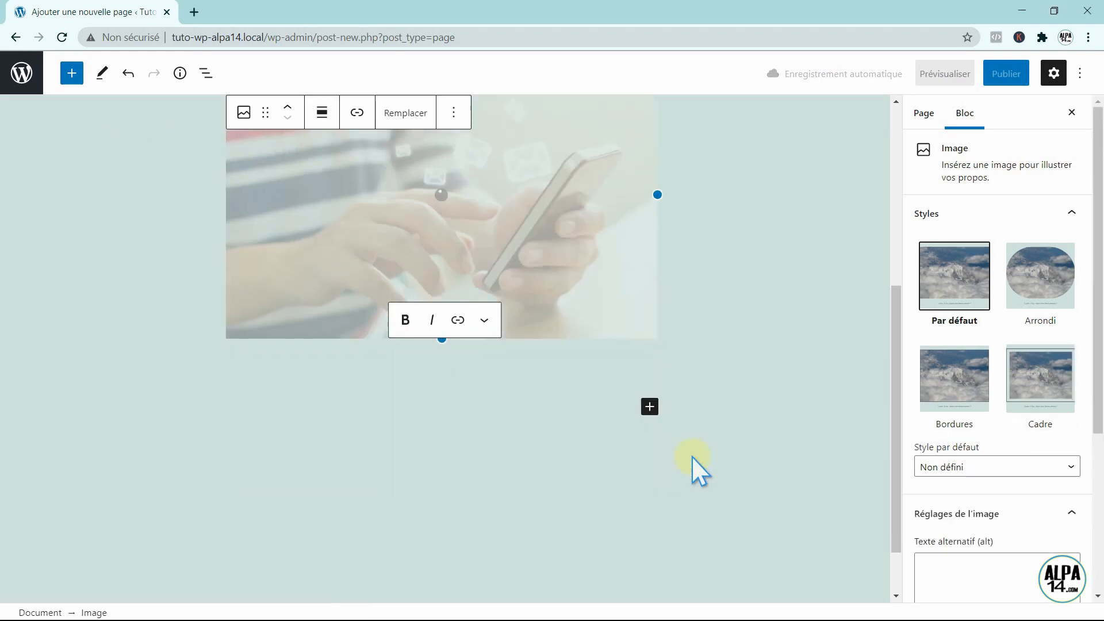
pyautogui.moveTo(900, 453); pyautogui.dragTo(910, 282)
pyautogui.click(710, 355)
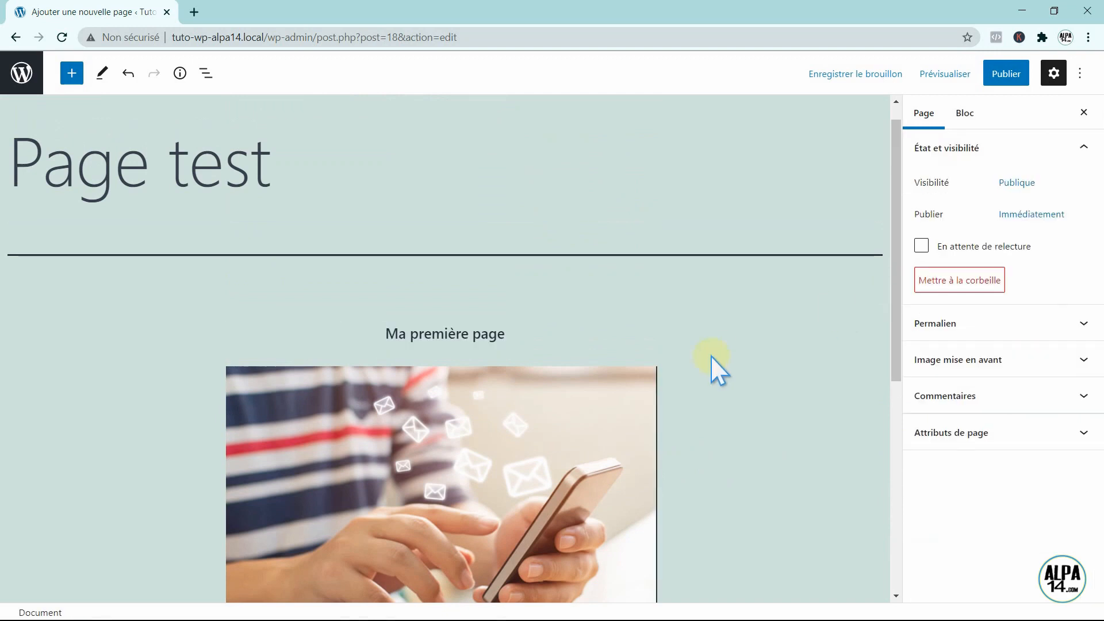
# Browse all available blocks and compositions, and insert the "Titre d'article avec média et texte" composition into the page.
pyautogui.moveTo(900, 358); pyautogui.dragTo(913, 445)
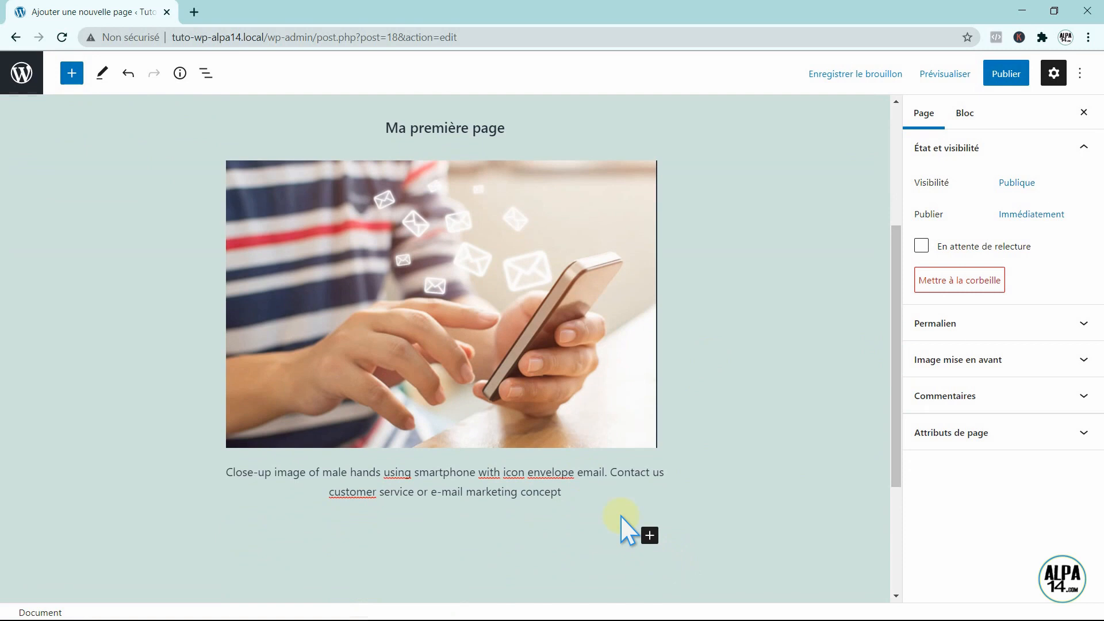
pyautogui.click(645, 535)
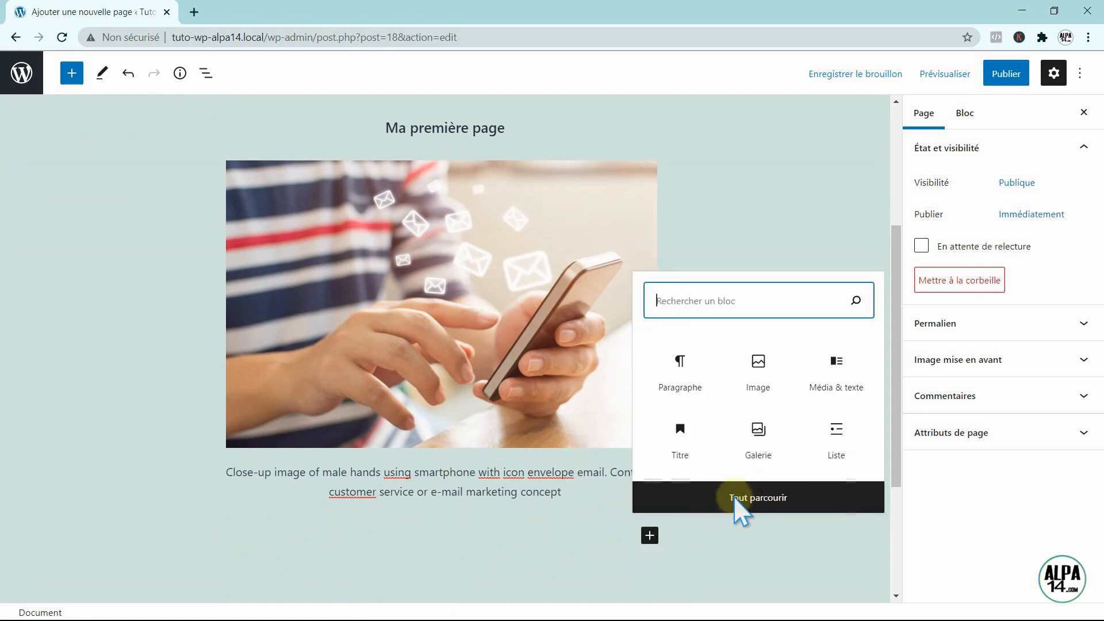
pyautogui.click(774, 493)
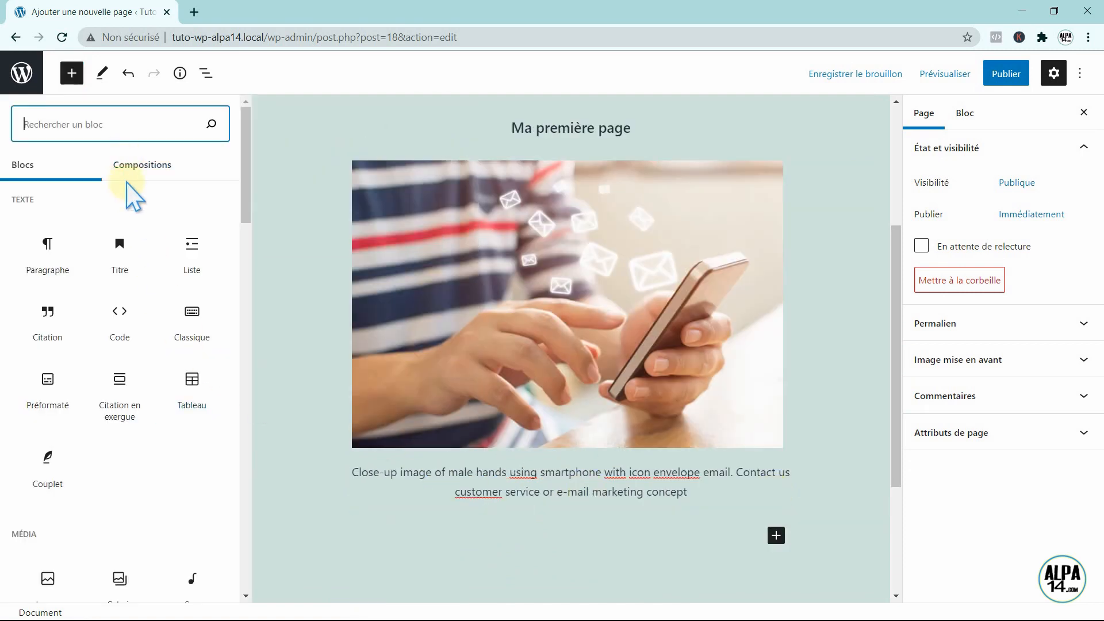
pyautogui.moveTo(247, 198)
pyautogui.mouseDown()
pyautogui.moveTo(241, 438)
pyautogui.moveTo(254, 208)
pyautogui.mouseUp()
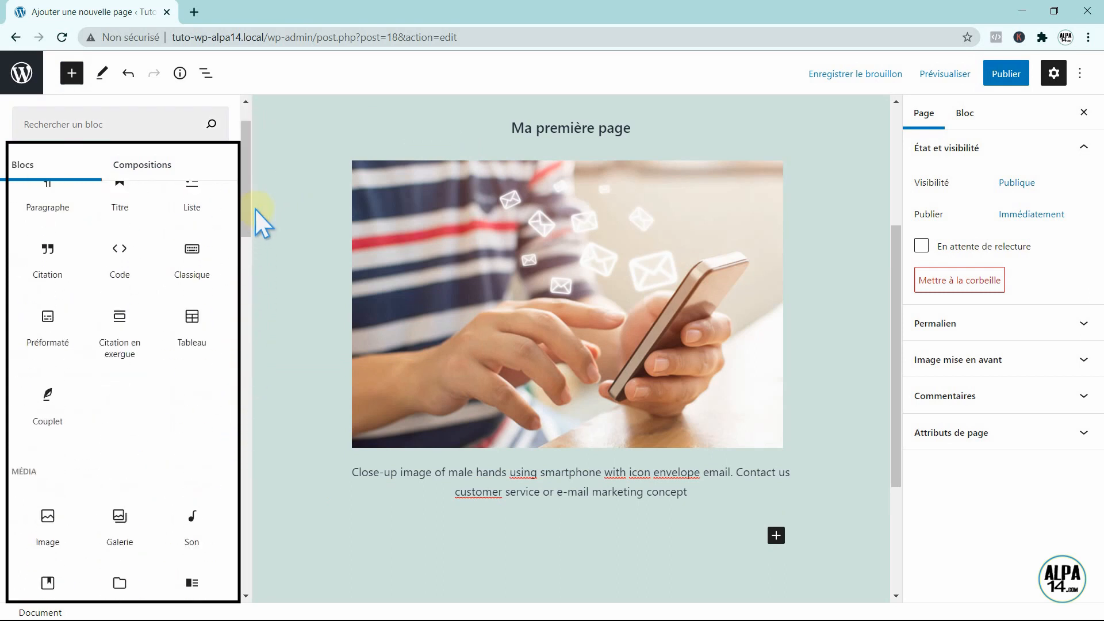
pyautogui.click(148, 167)
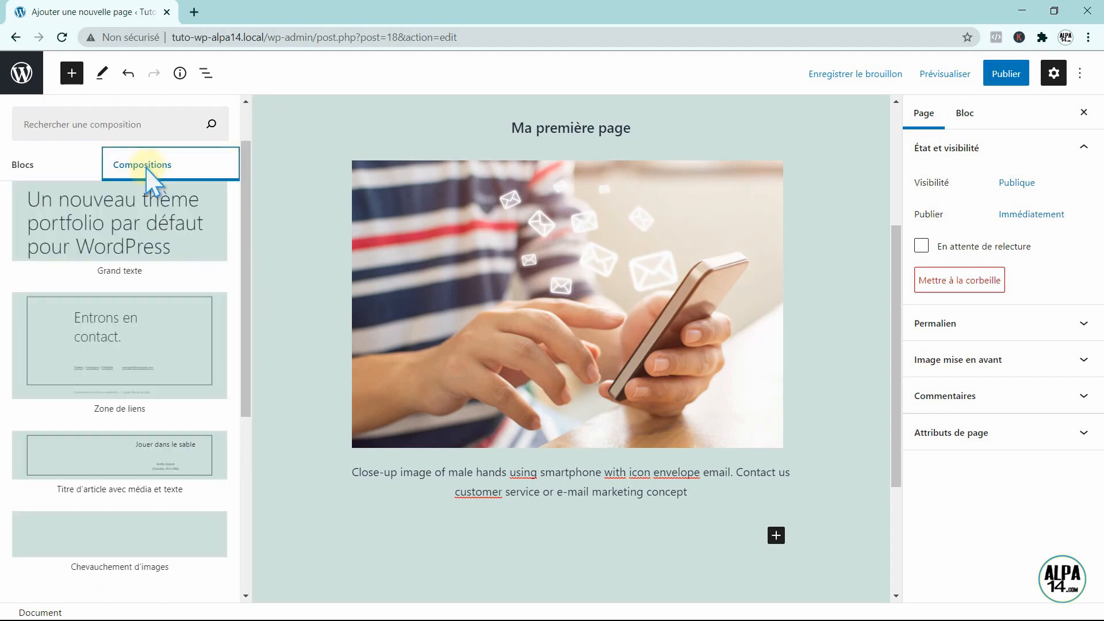
pyautogui.moveTo(246, 236); pyautogui.dragTo(249, 275)
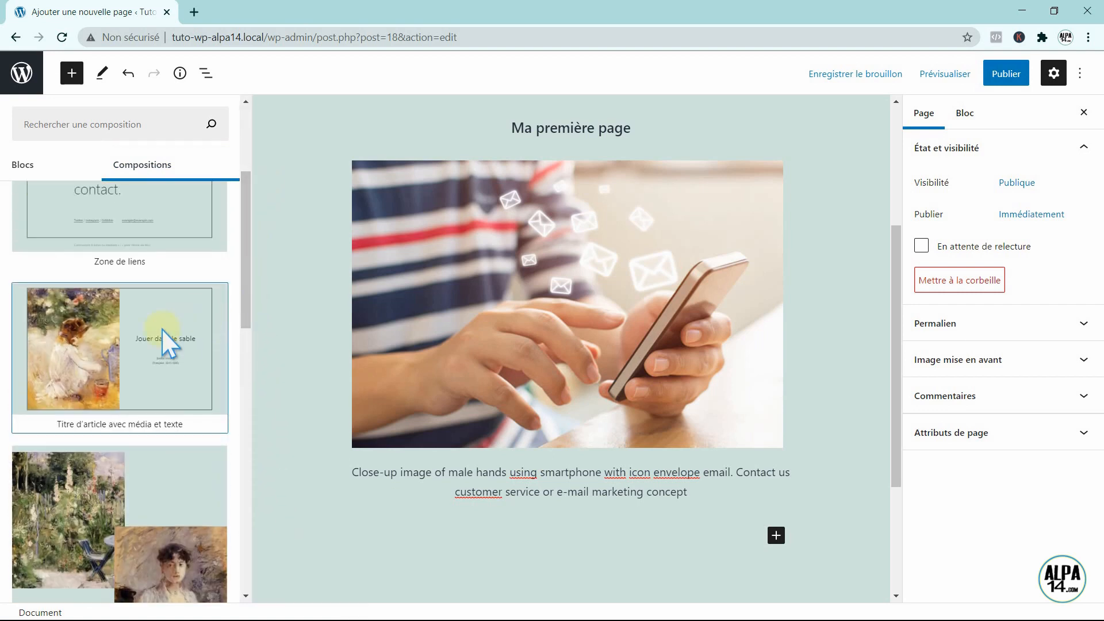
pyautogui.click(107, 346)
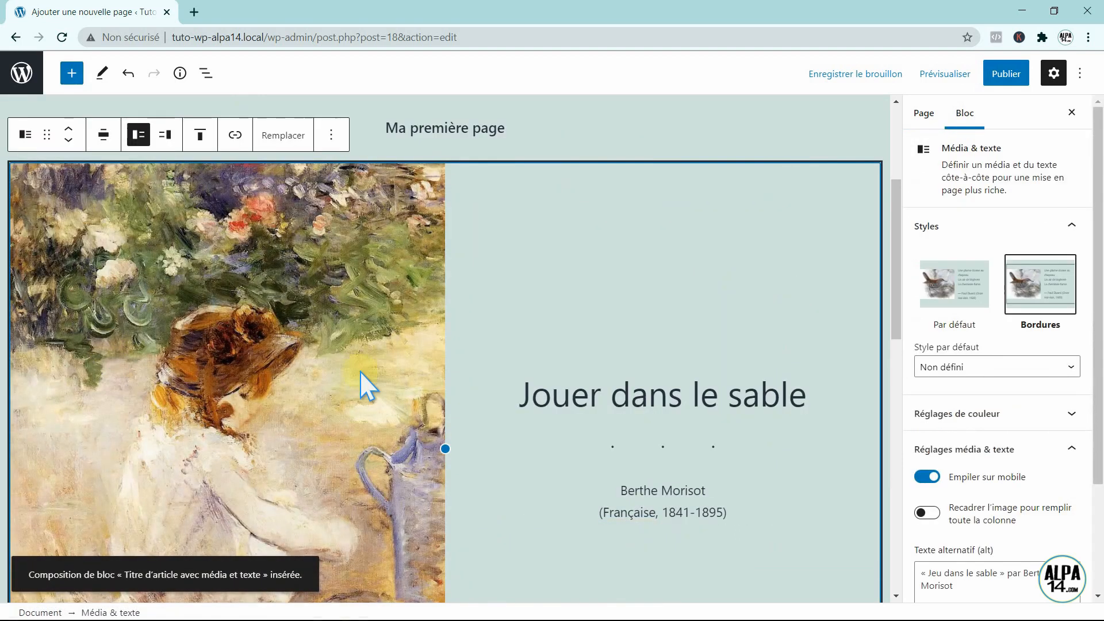
# Move the "Jouer dans le sable" media and text block down one position, below the smartphone image.
pyautogui.moveTo(896, 344); pyautogui.dragTo(905, 298)
pyautogui.click(746, 295)
pyautogui.click(485, 274)
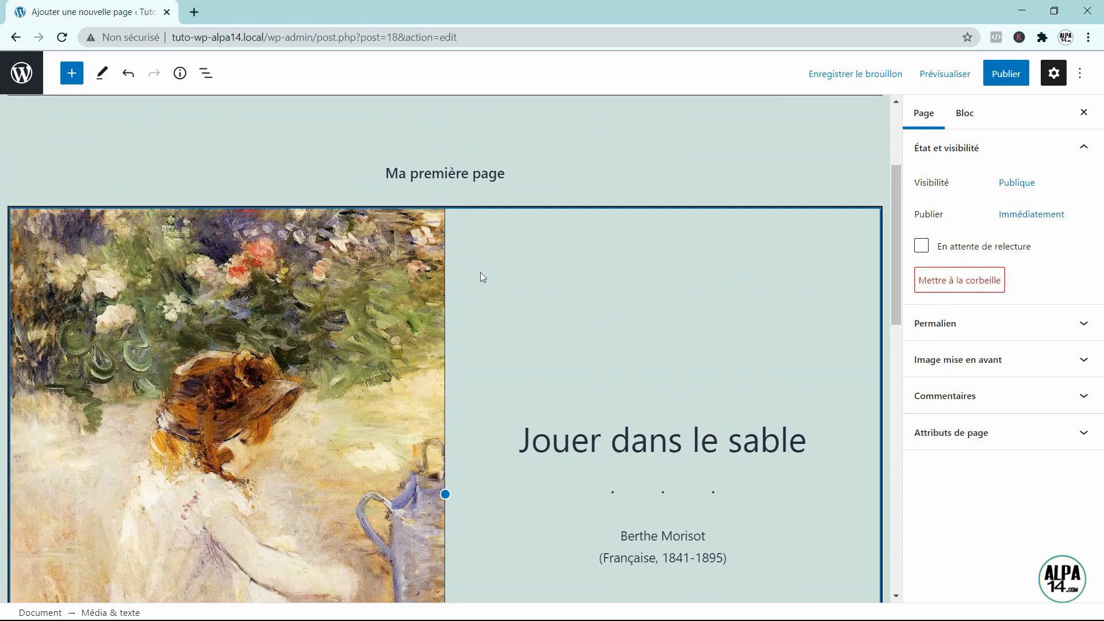
pyautogui.click(392, 270)
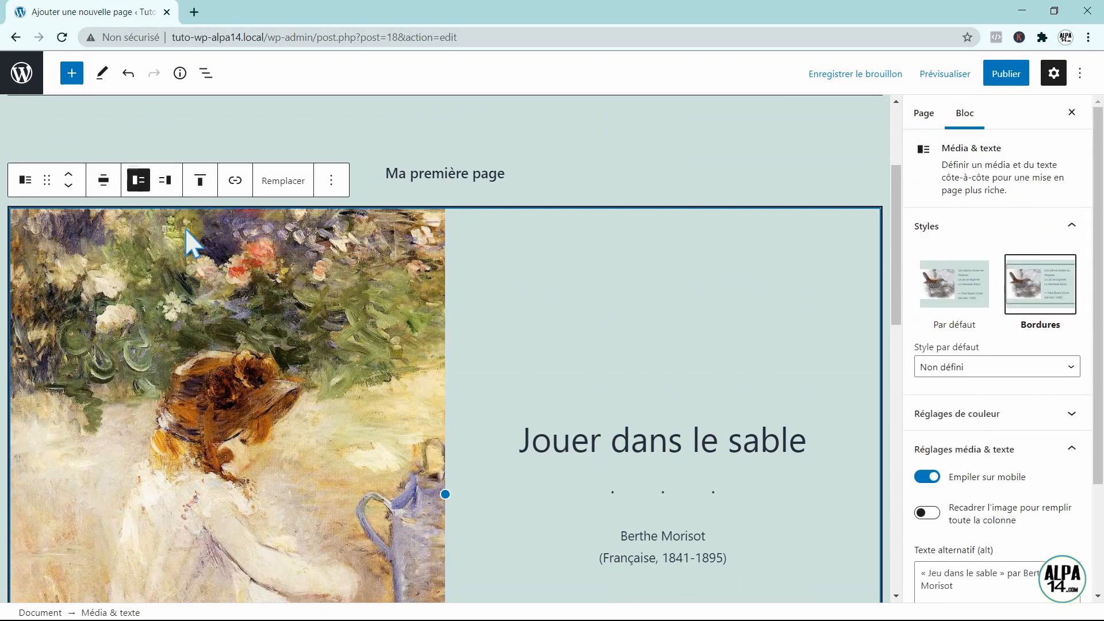
pyautogui.click(69, 187)
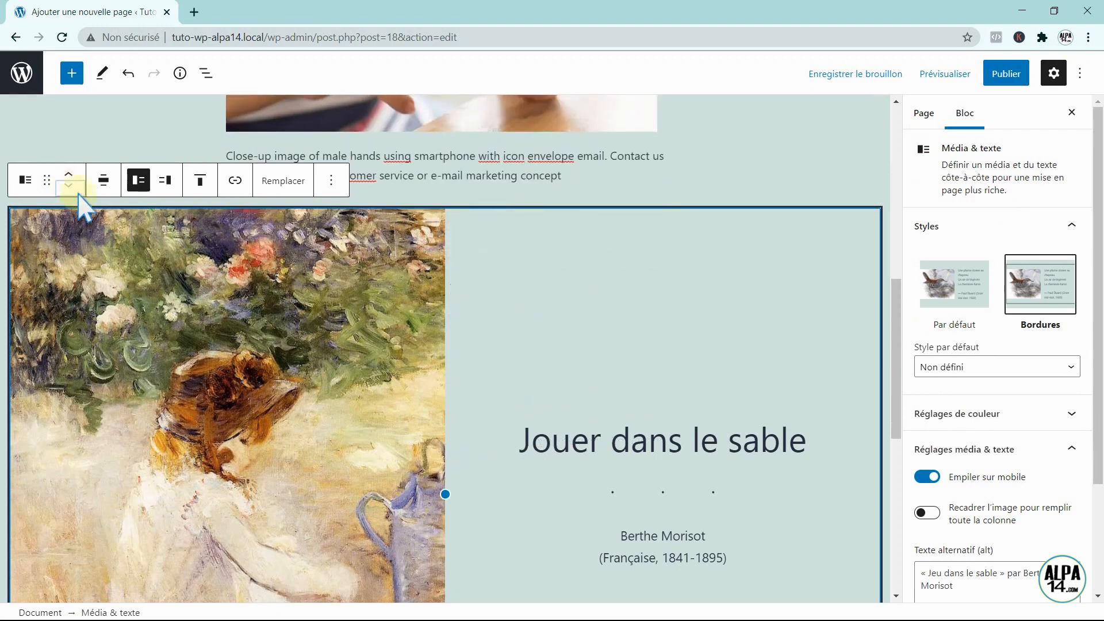
pyautogui.moveTo(902, 426); pyautogui.dragTo(932, 234)
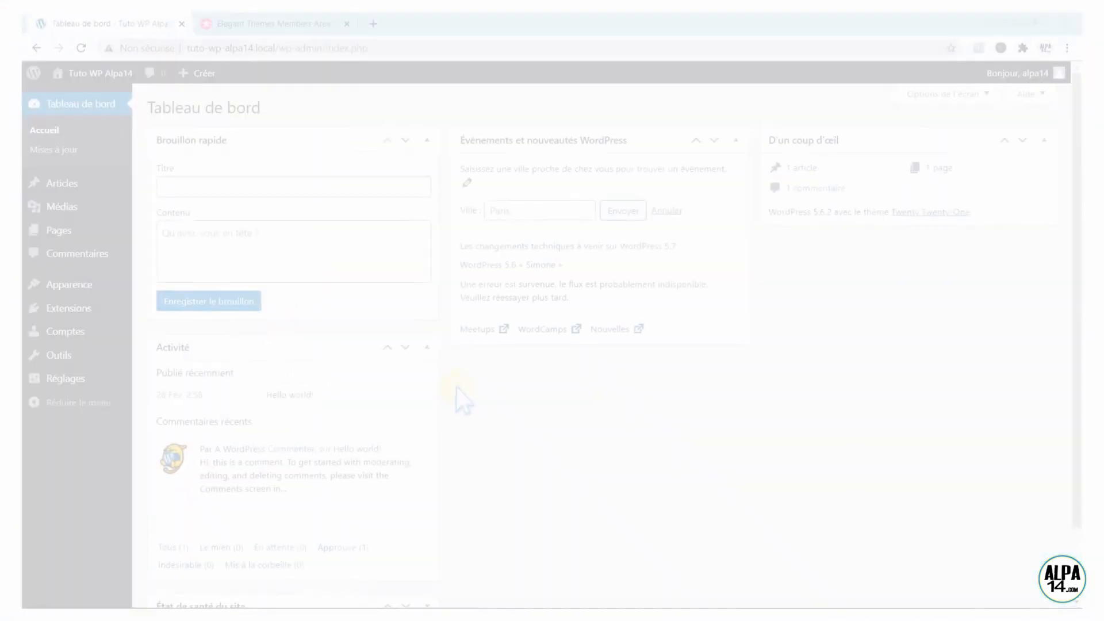
# Switch to the Elegant Themes members area and download the Divi theme.
pyautogui.click(261, 24)
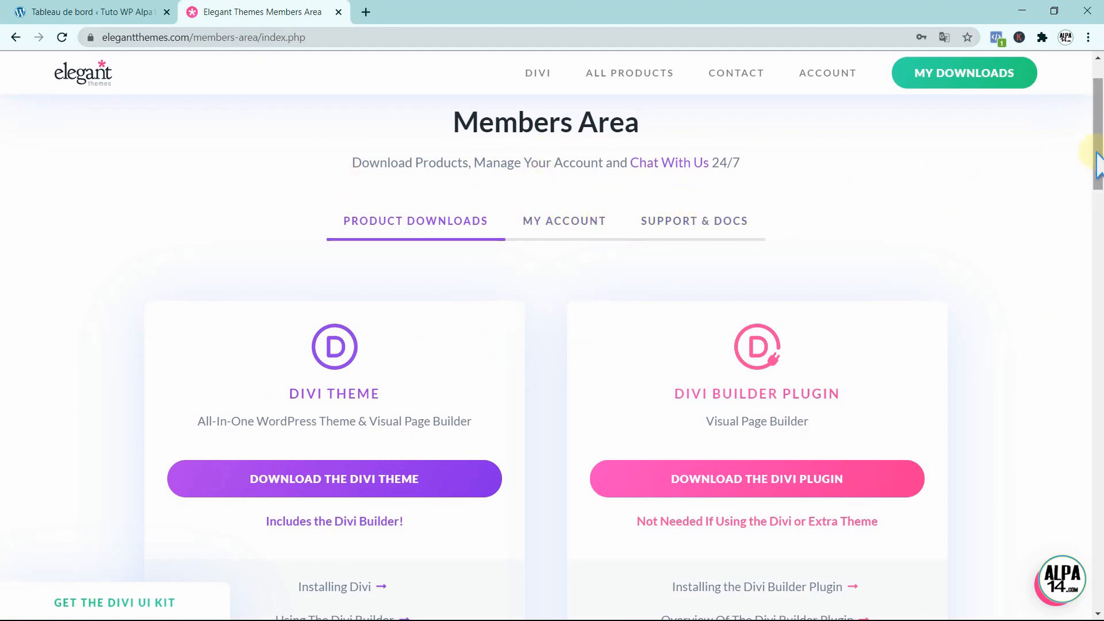
pyautogui.scroll(-3, 1100, 187)
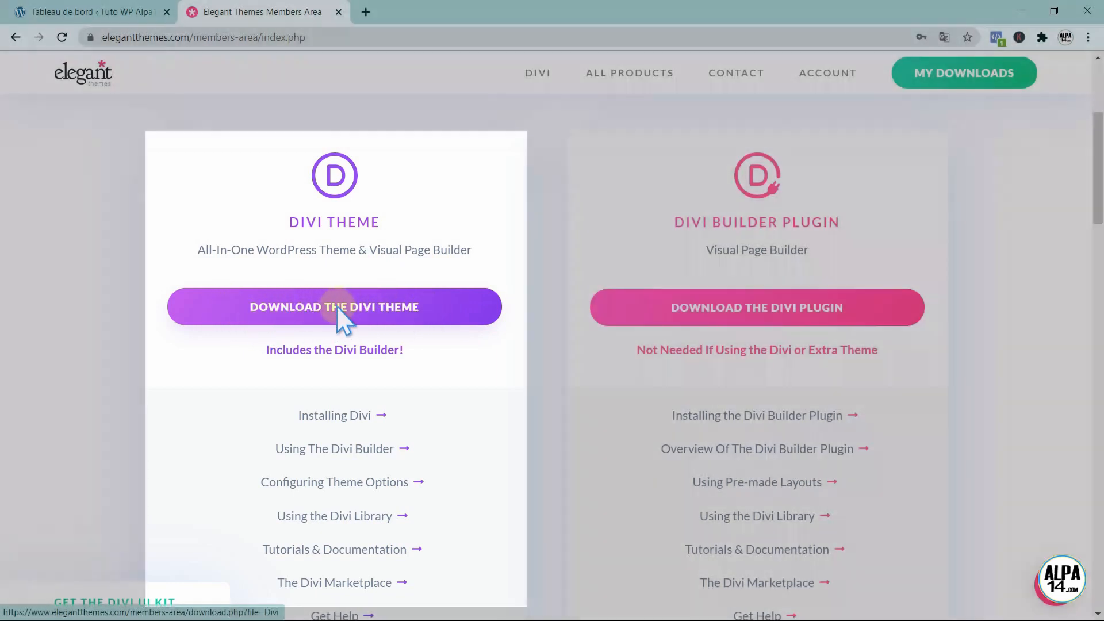
pyautogui.click(337, 307)
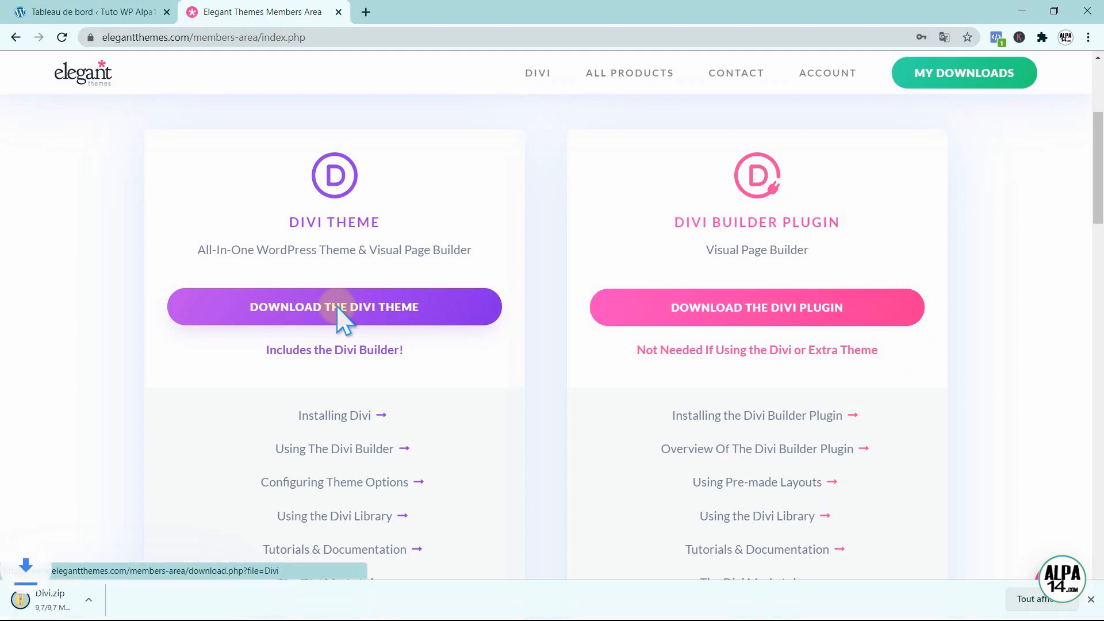
# Switch to the WordPress admin and open the form for uploading a new theme.
pyautogui.click(96, 13)
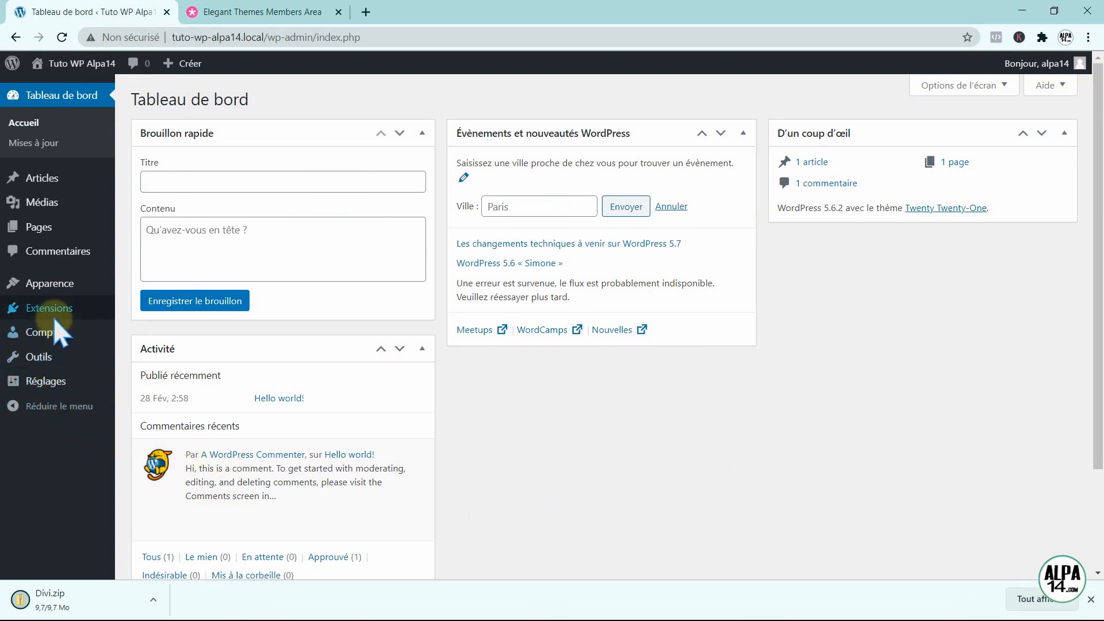
pyautogui.moveTo(52, 287)
pyautogui.click(131, 288)
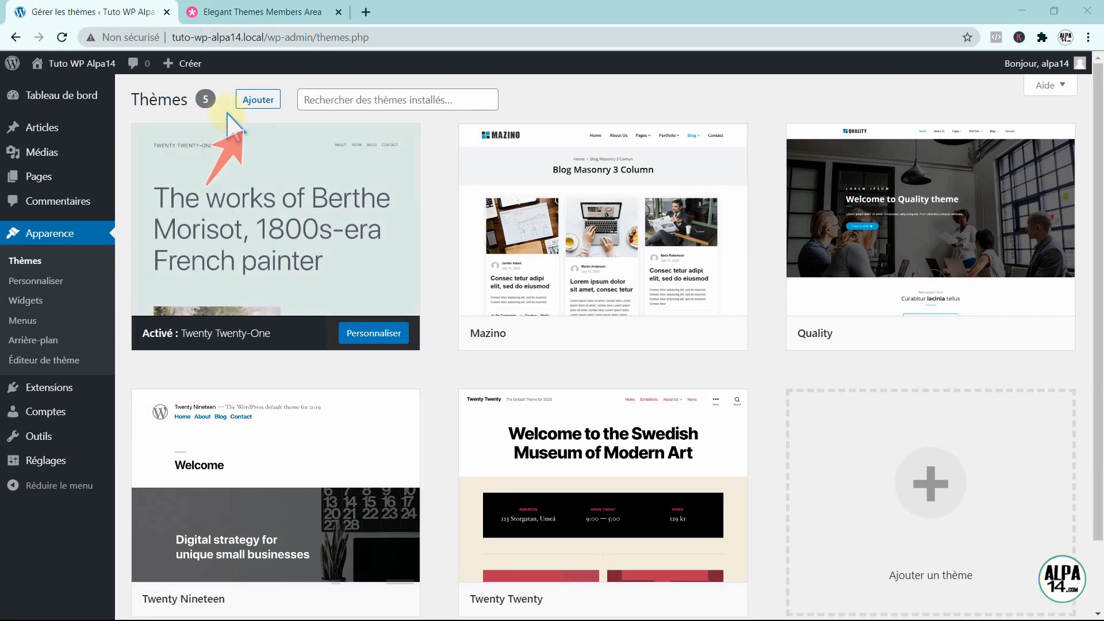
pyautogui.click(259, 100)
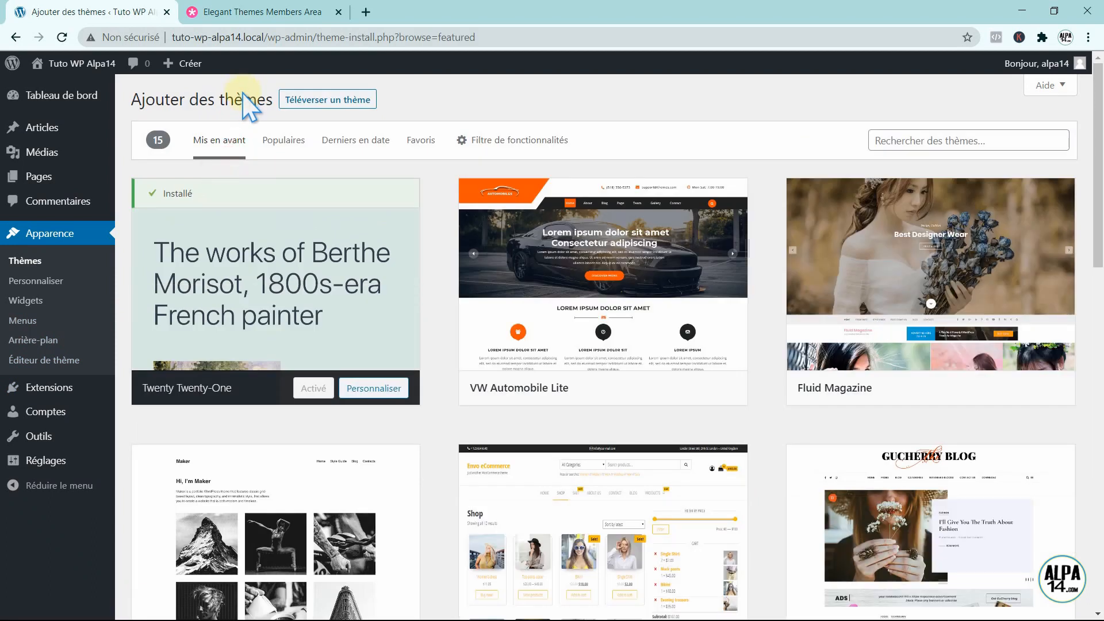
pyautogui.click(331, 100)
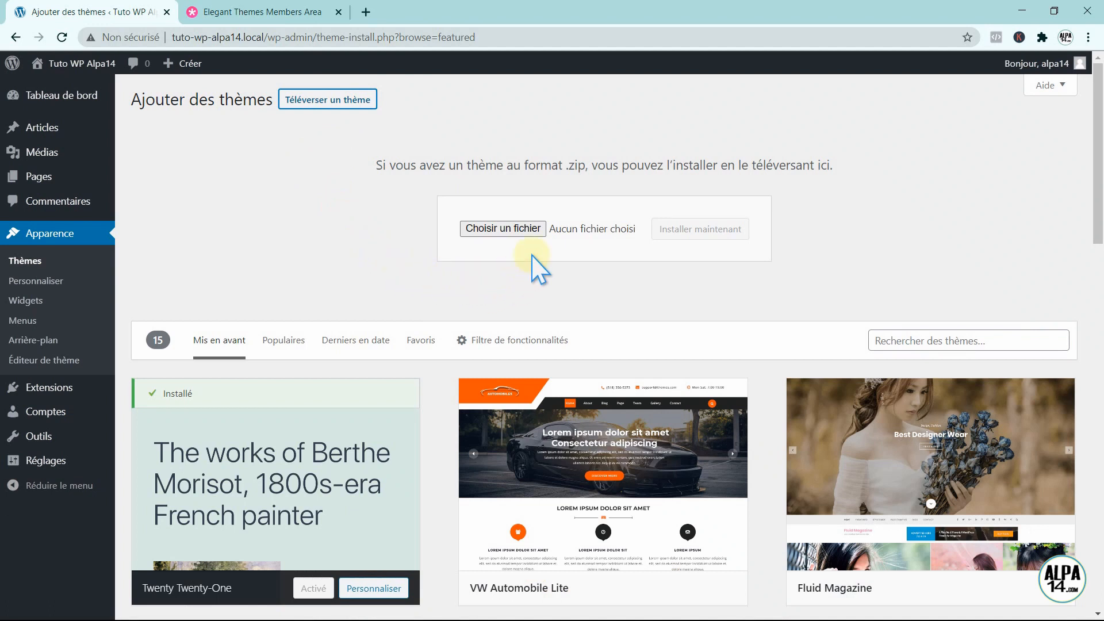
# Install the theme from the downloaded Divi.zip file and activate it.
pyautogui.click(490, 229)
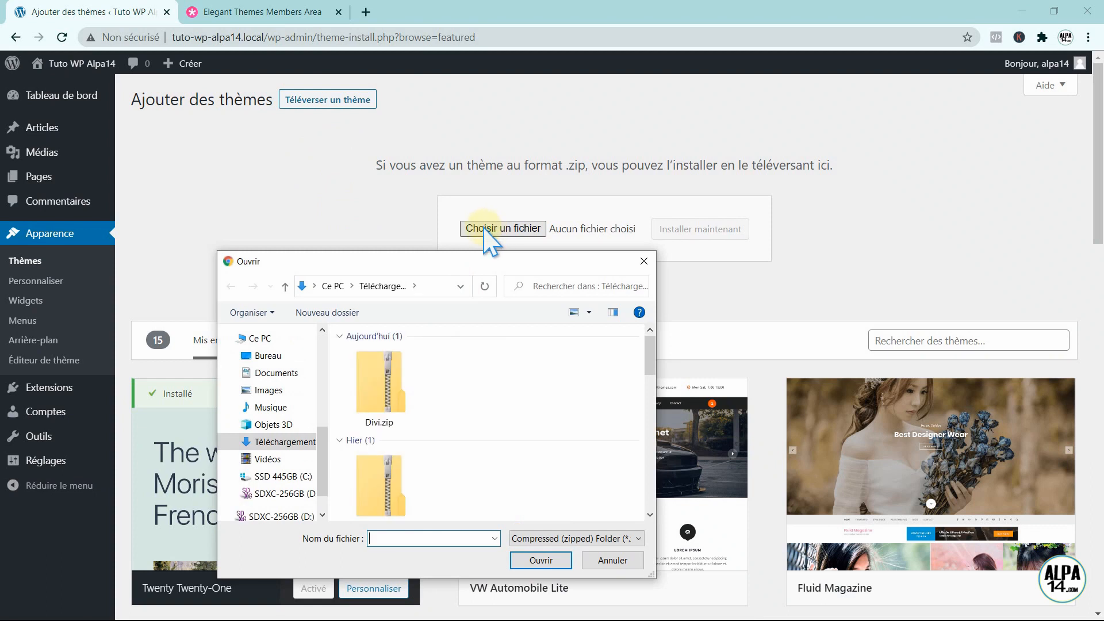
pyautogui.click(375, 430)
pyautogui.click(540, 559)
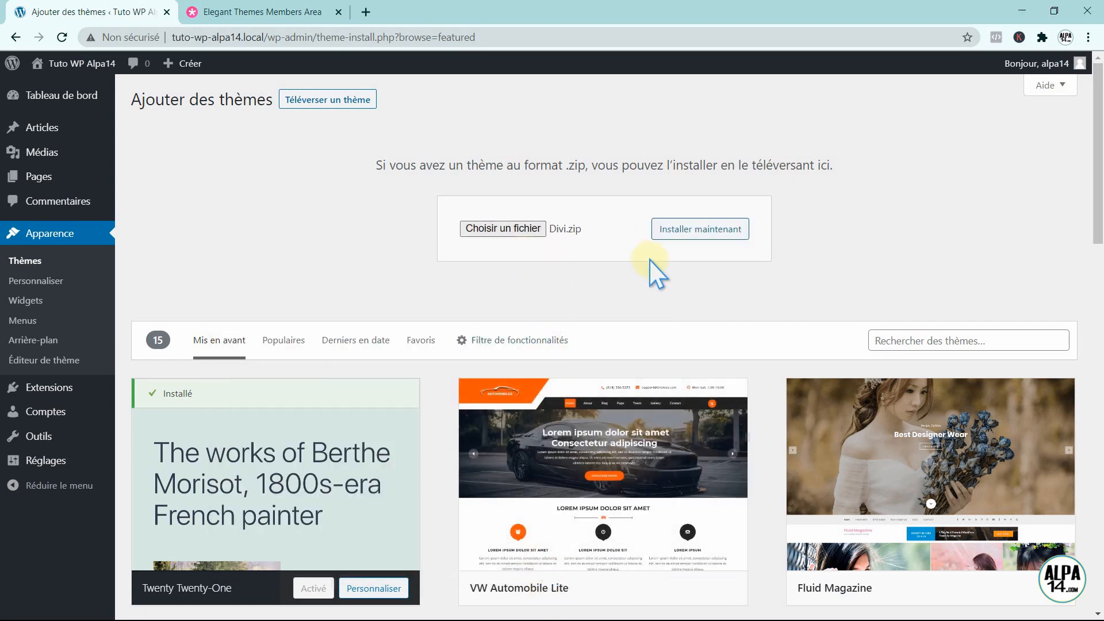
pyautogui.click(701, 231)
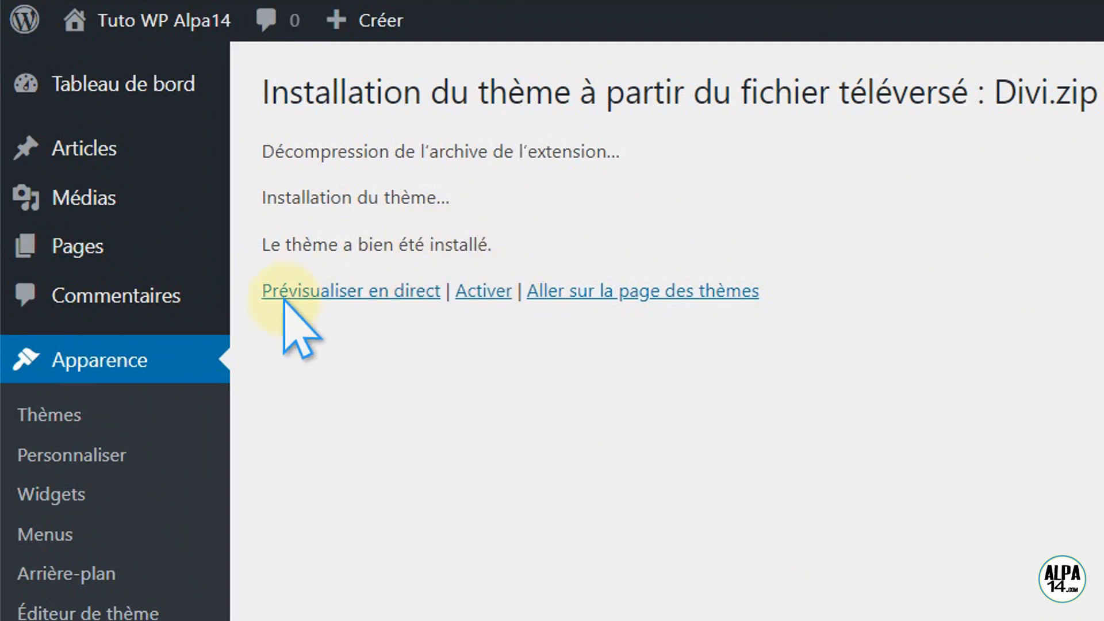
pyautogui.click(473, 292)
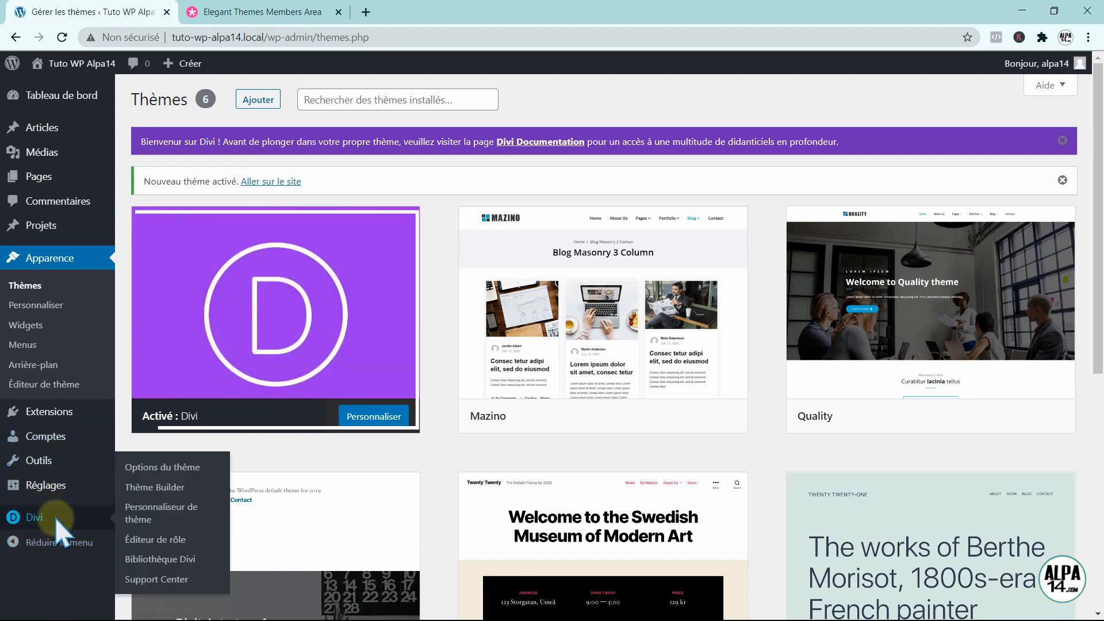
# Open the Divi theme options and display the "Mises à jour" settings.
pyautogui.moveTo(31, 517)
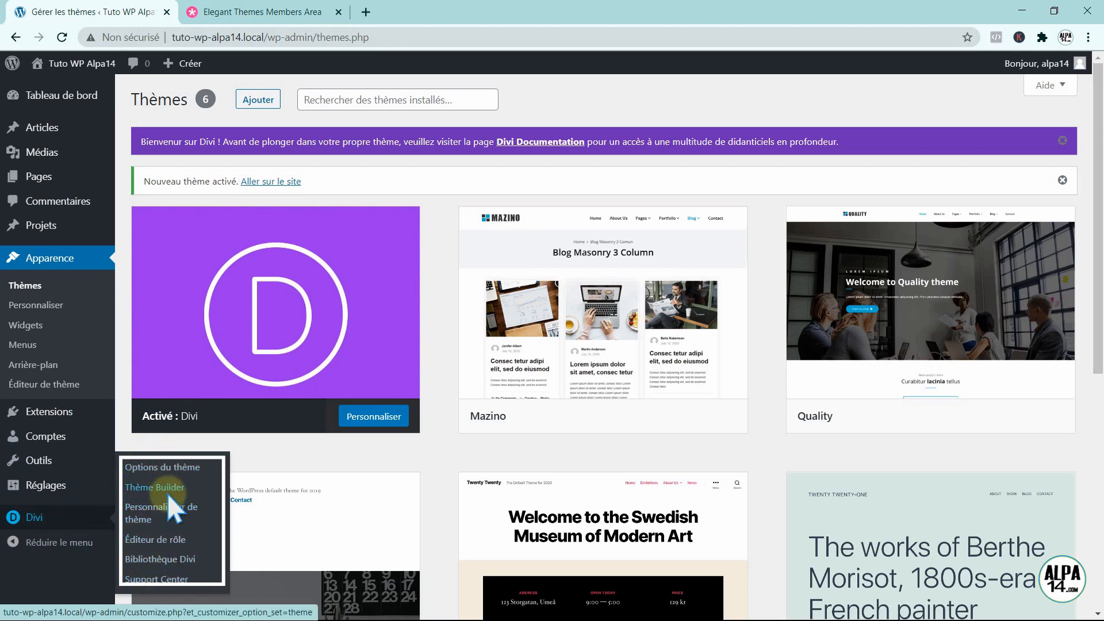
pyautogui.scroll(-1, 163, 502)
pyautogui.click(166, 467)
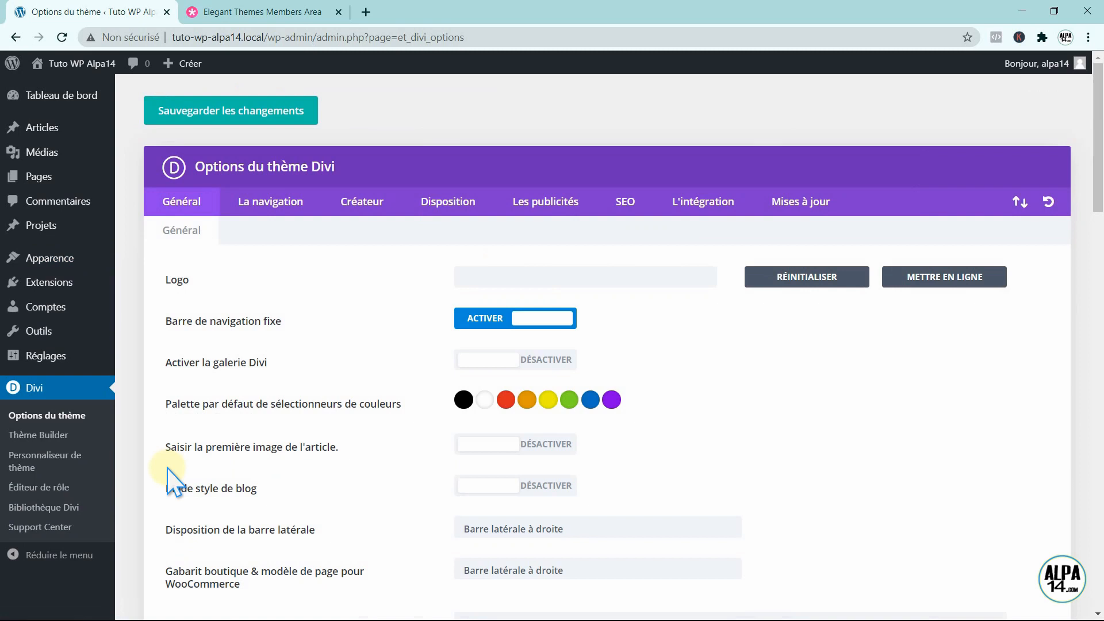
pyautogui.click(800, 208)
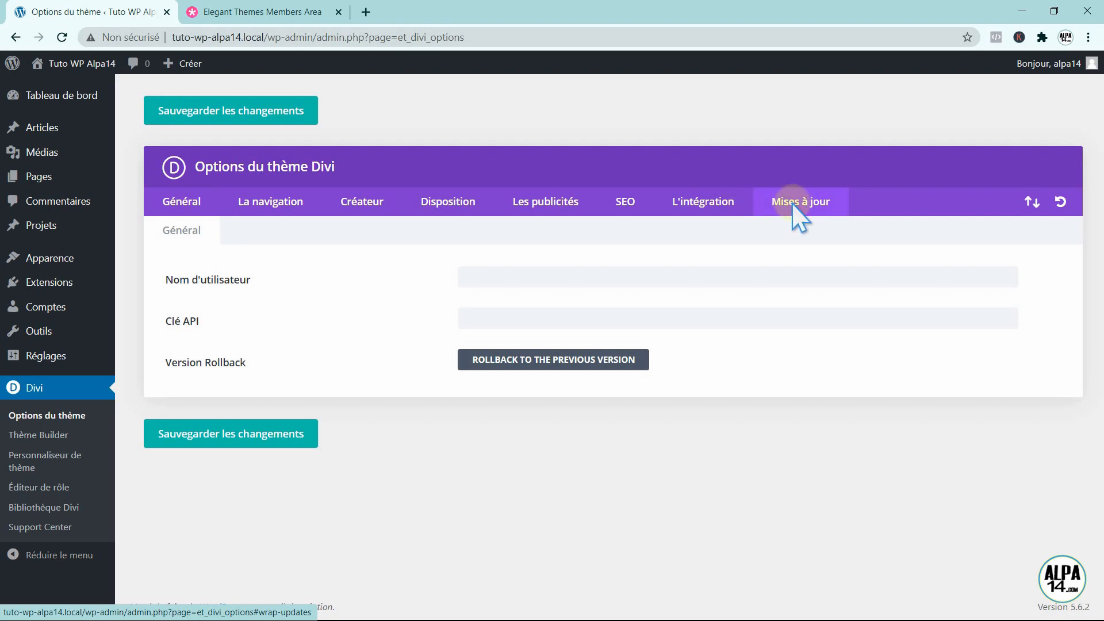
# Switch to the Elegant Themes members area and find the API key list on the account's username and API key page.
pyautogui.click(240, 13)
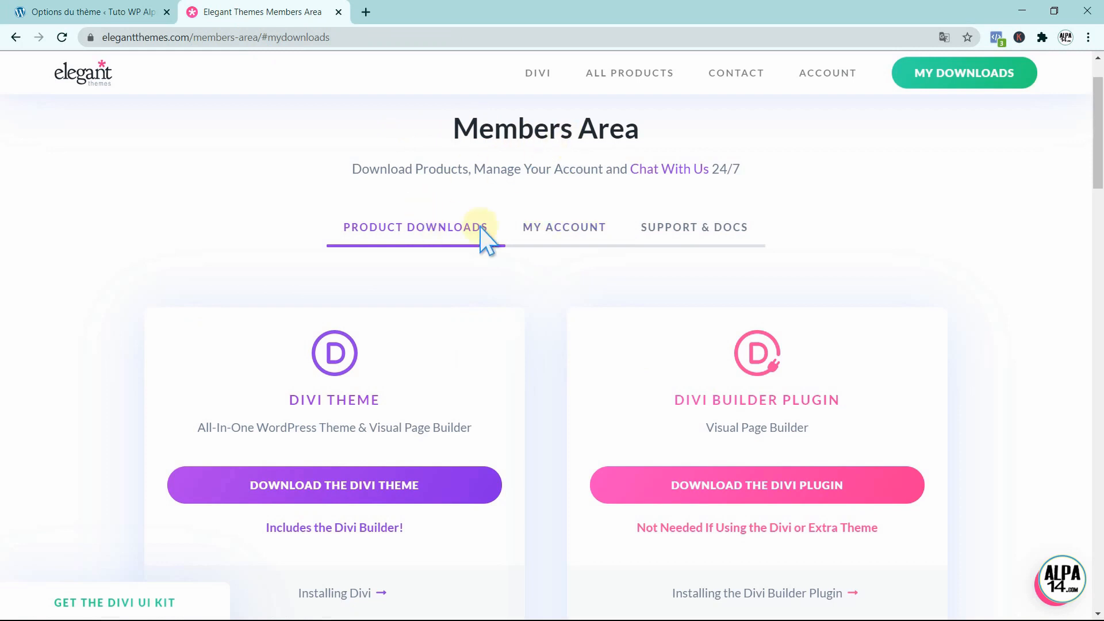
pyautogui.moveTo(830, 85)
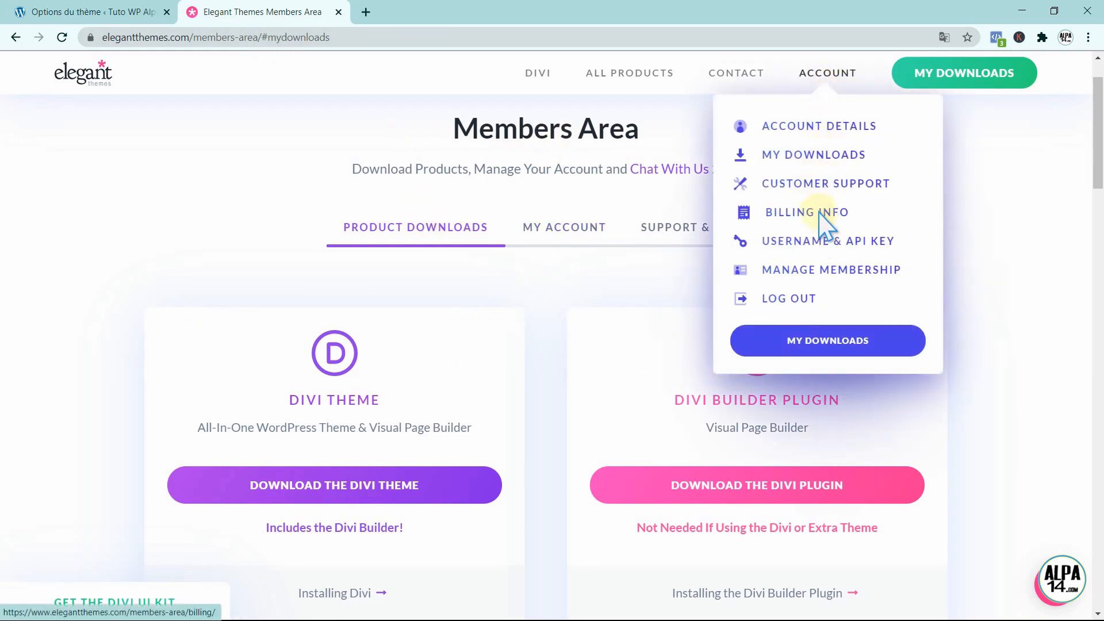
pyautogui.click(812, 246)
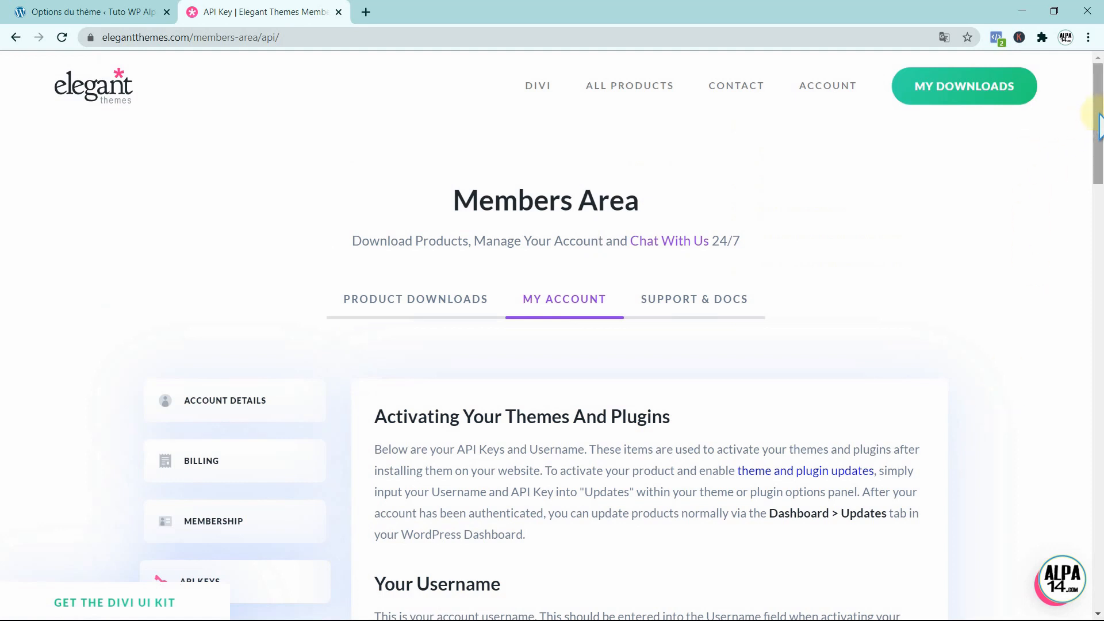
pyautogui.moveTo(1101, 114); pyautogui.dragTo(1101, 123)
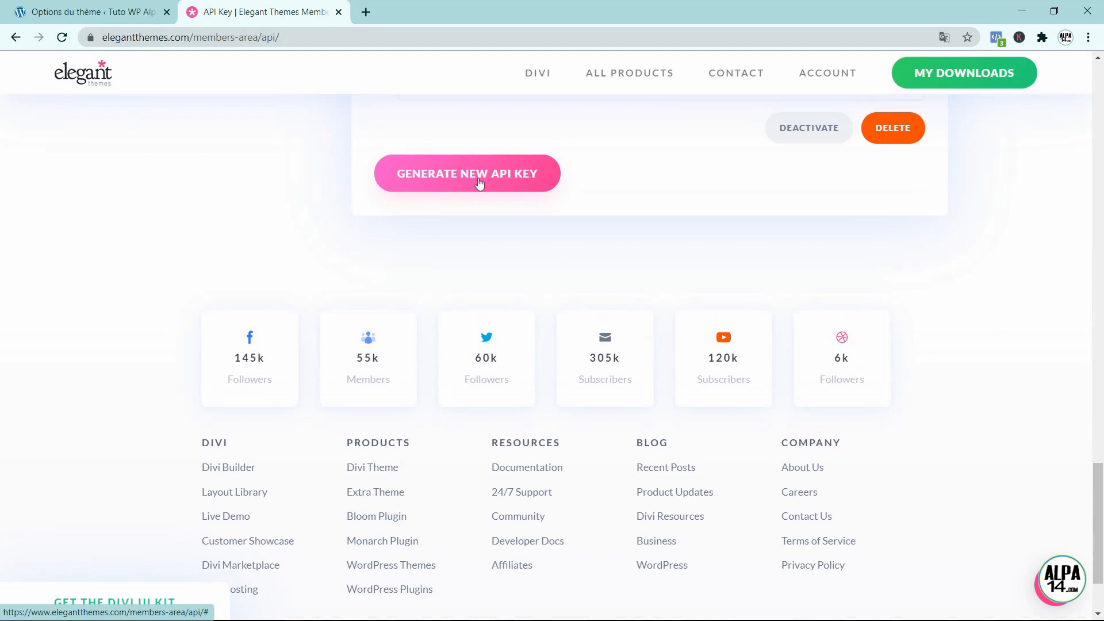
# Generate a new API key, label it "tuto Wp" and copy the key.
pyautogui.click(479, 183)
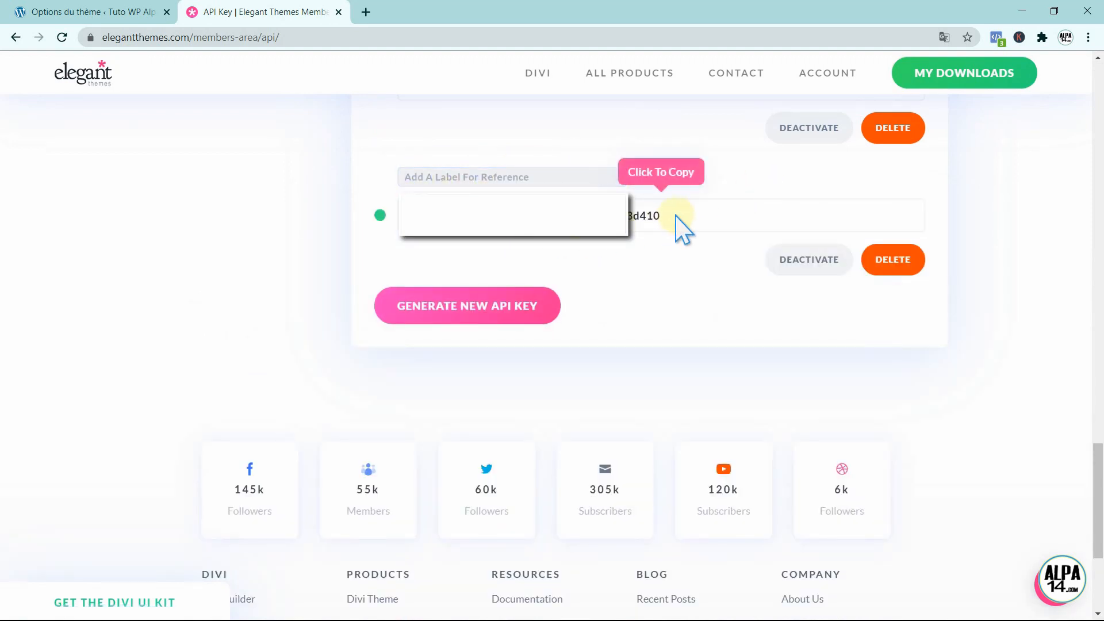
pyautogui.click(428, 177)
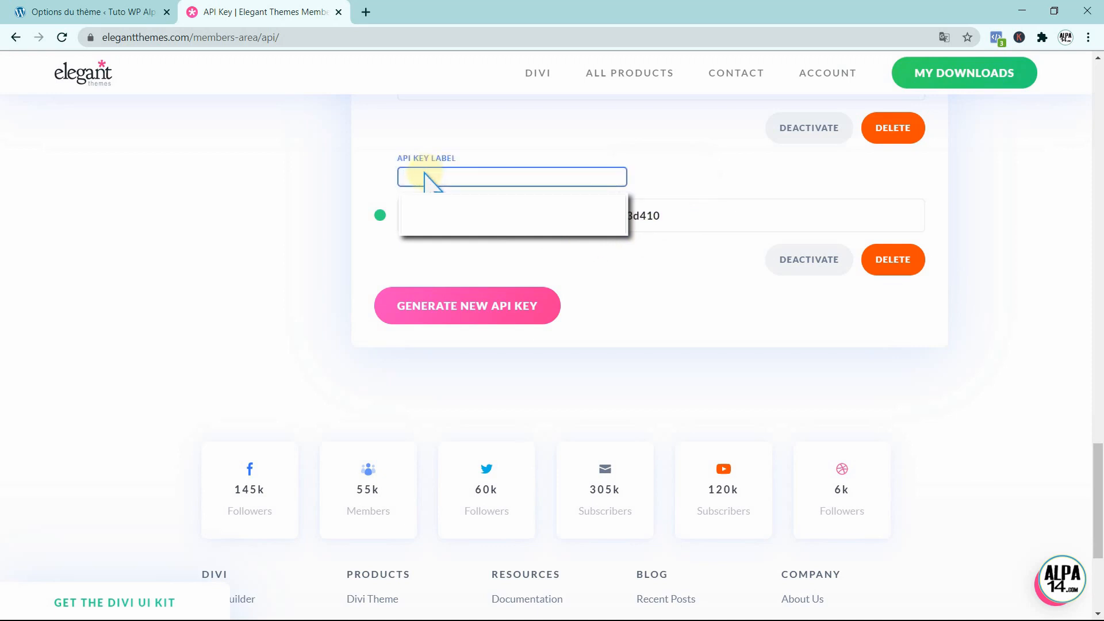
pyautogui.write('tuto Wp')
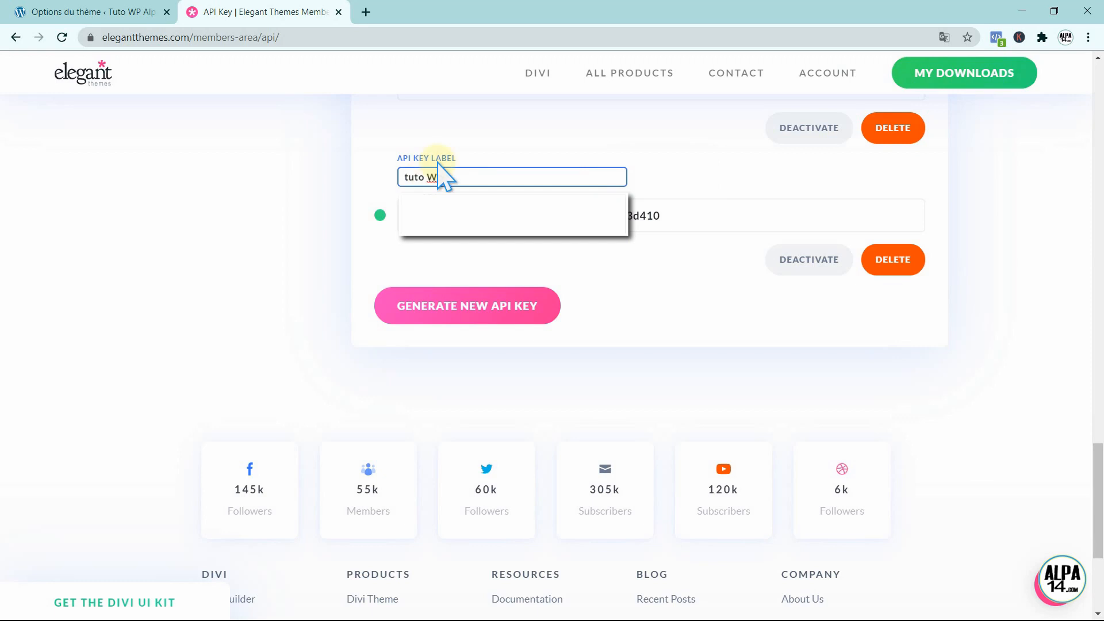
pyautogui.click(660, 217)
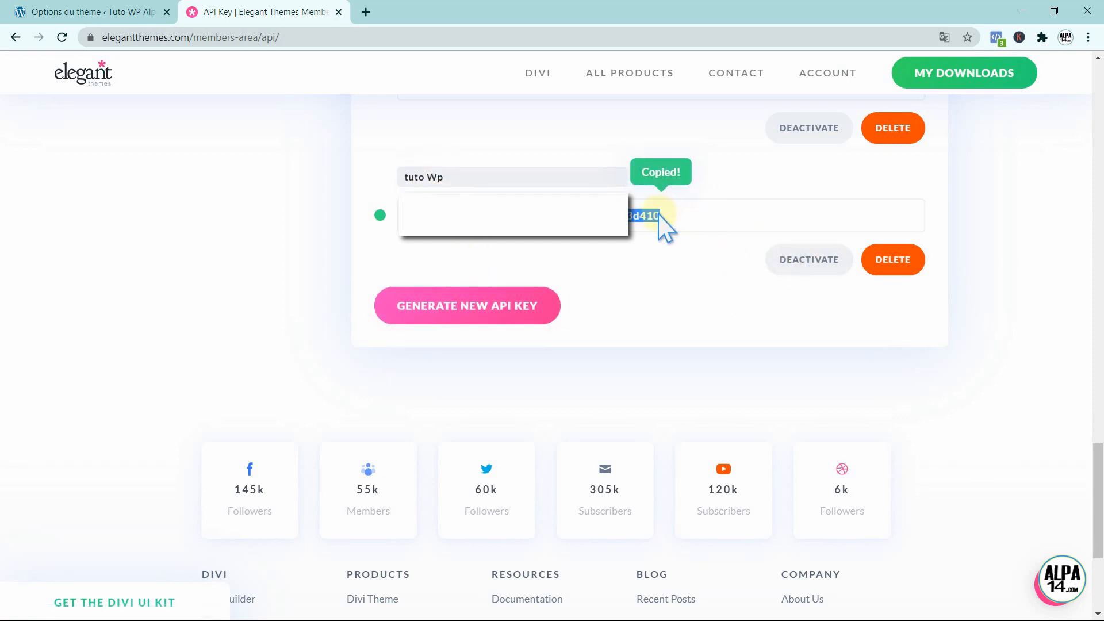
# Back in the Divi update settings, enter the Elegant Themes username, paste the API key and save the changes.
pyautogui.click(108, 13)
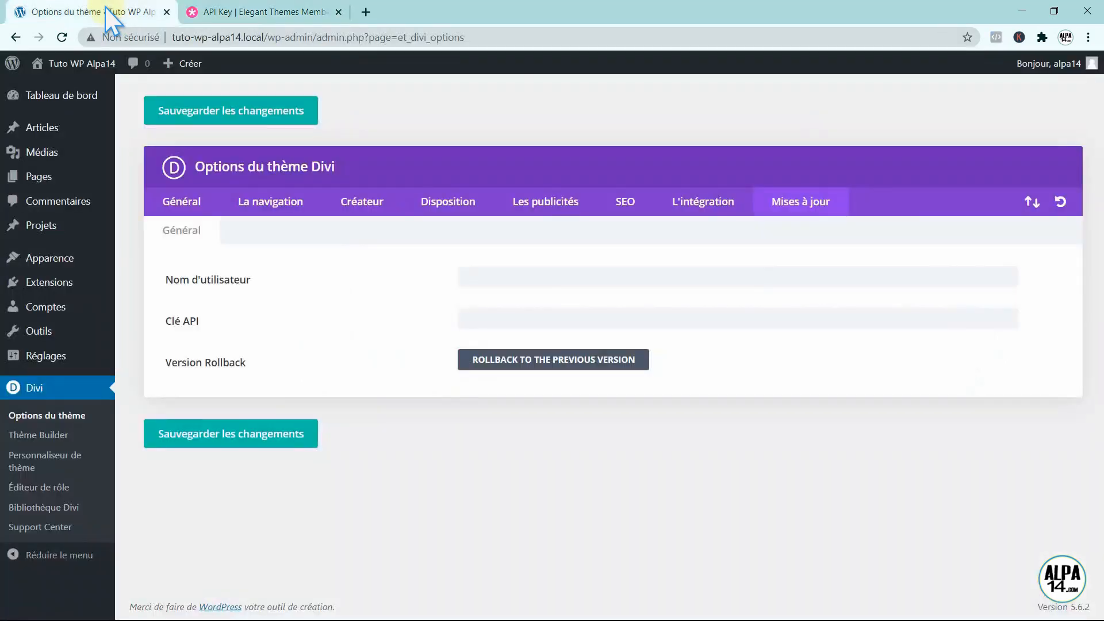
pyautogui.click(501, 276)
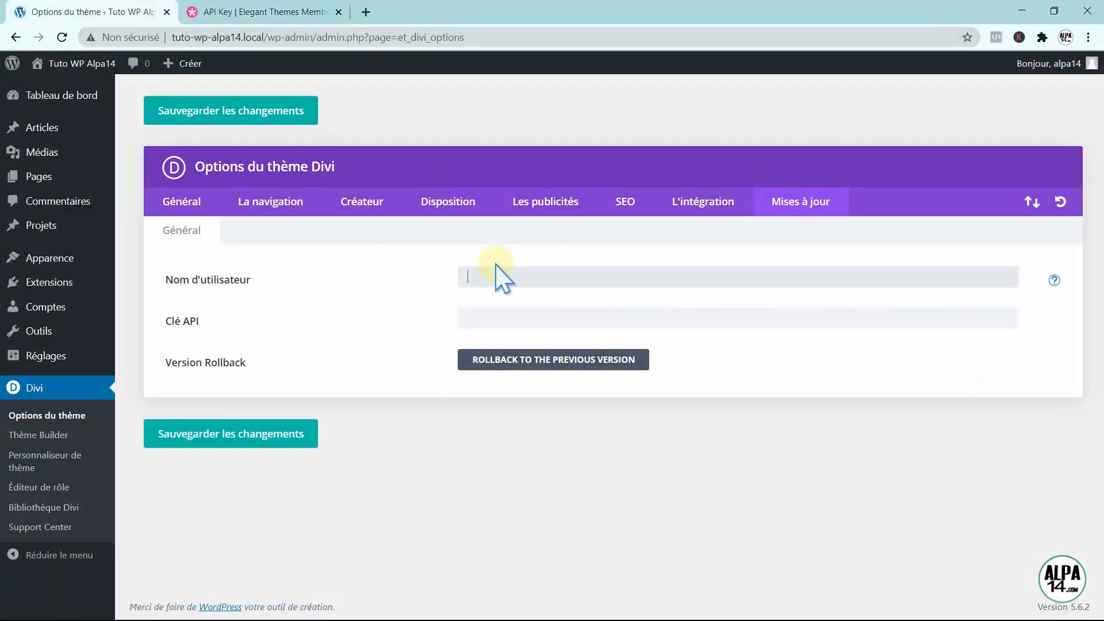
pyautogui.write('••••')
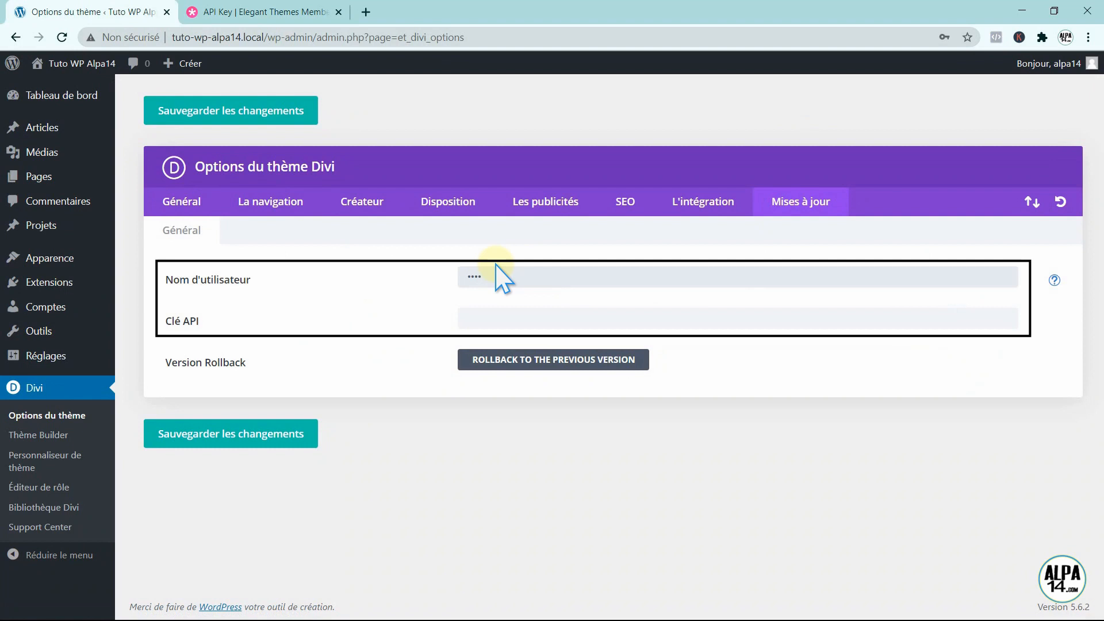
pyautogui.write('••')
pyautogui.click(508, 315)
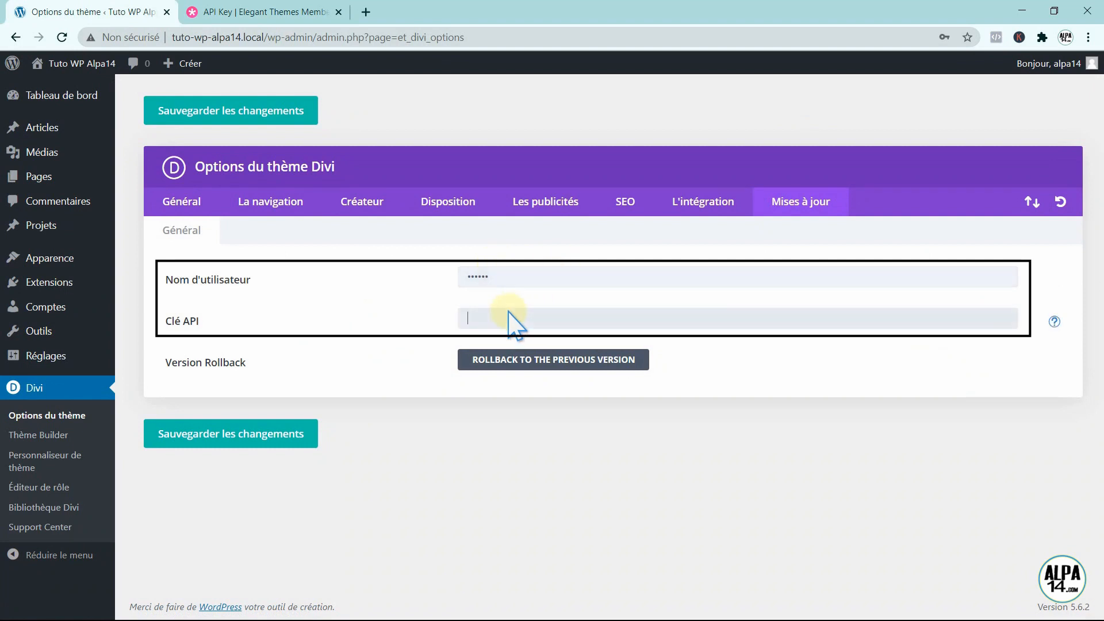
pyautogui.hotkey('ctrl', 'v')
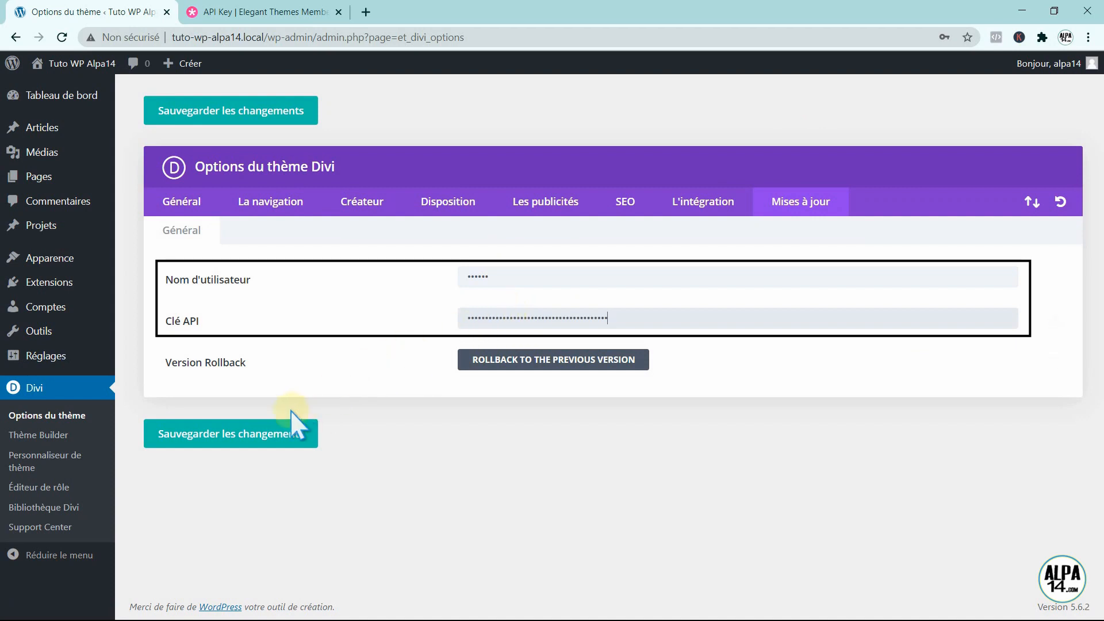
pyautogui.click(251, 435)
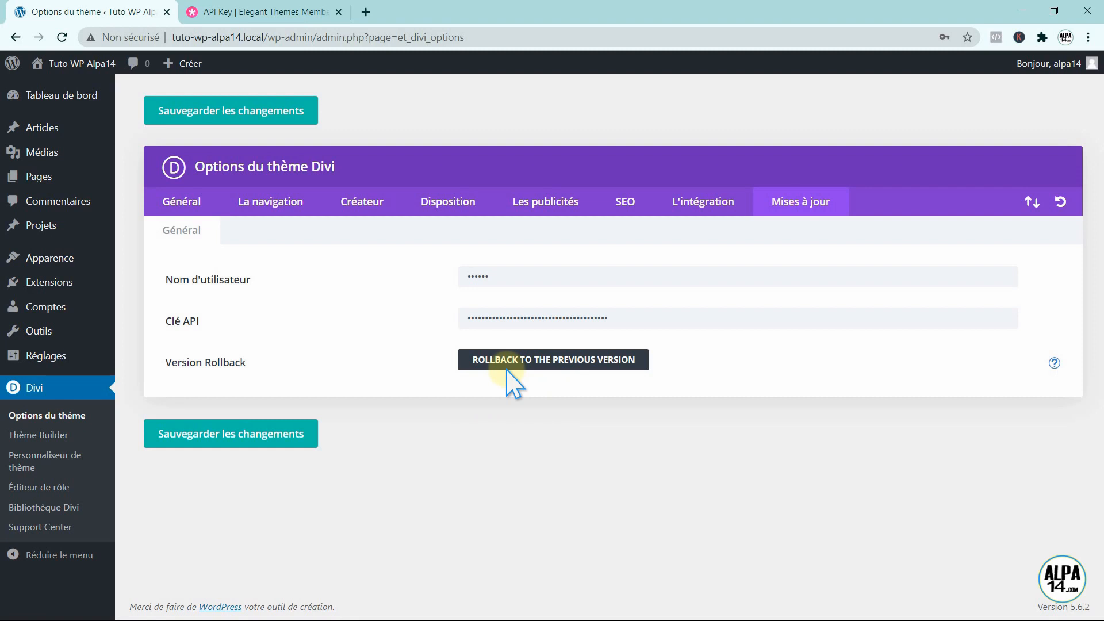
pyautogui.click(508, 368)
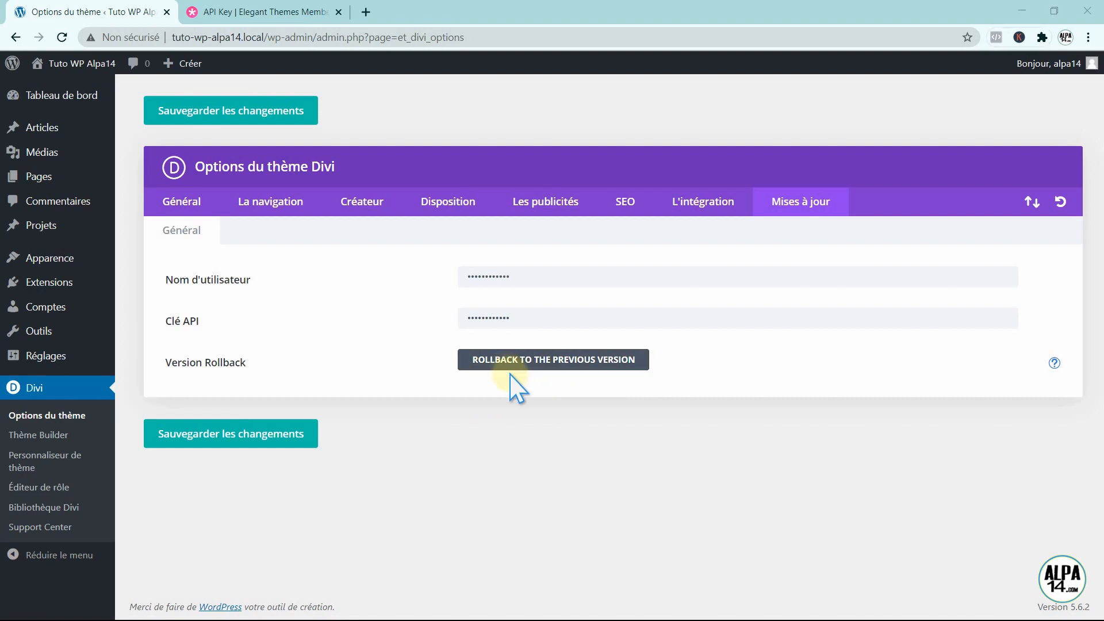
# In the general Divi options, try changing the purple swatch of the default color palette to #0043c1.
pyautogui.click(173, 198)
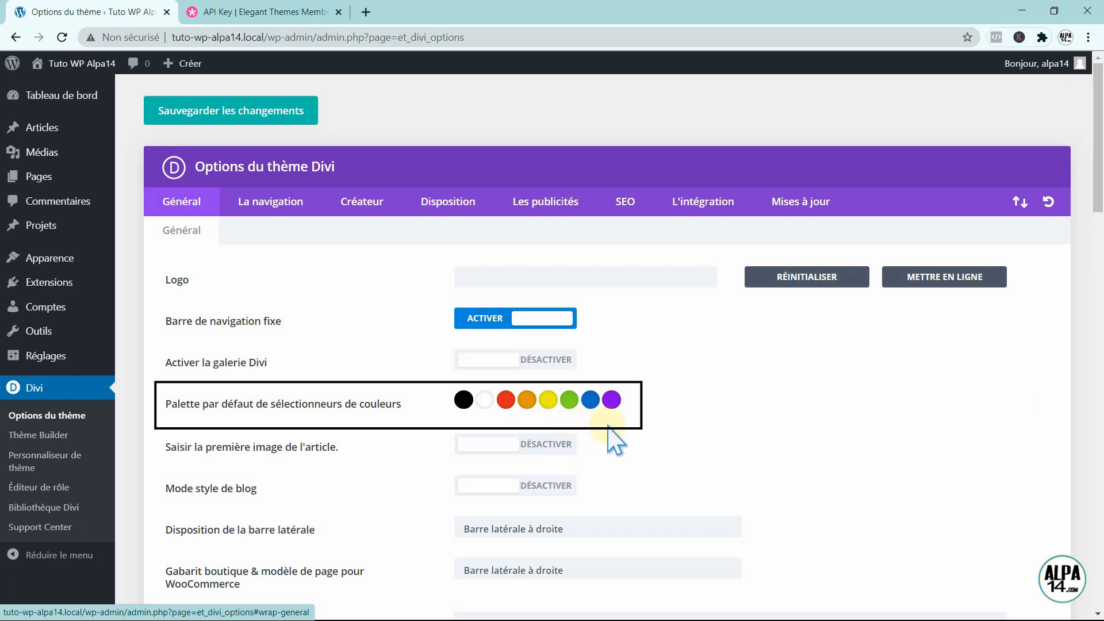
pyautogui.click(609, 399)
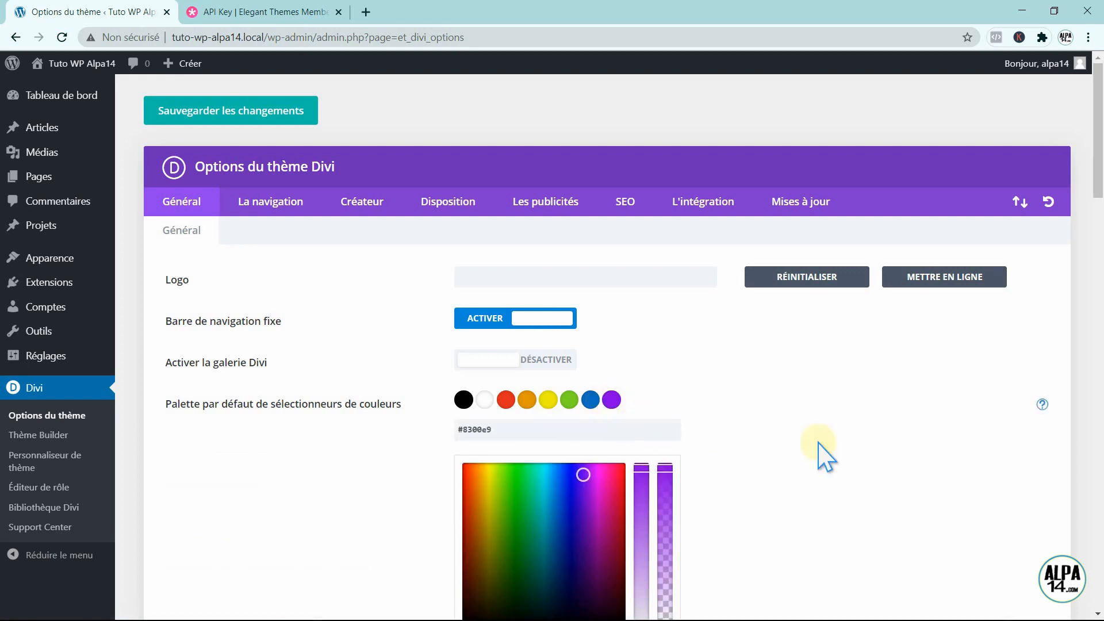
pyautogui.scroll(-2, 1098, 193)
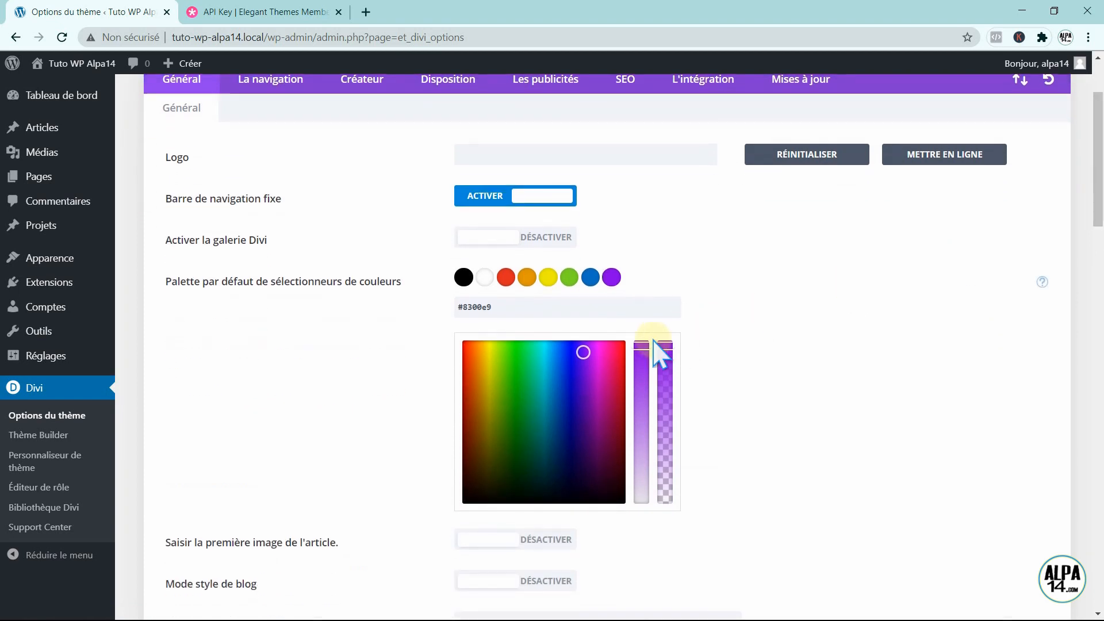
pyautogui.click(577, 536)
pyautogui.moveTo(539, 423)
pyautogui.mouseDown()
pyautogui.moveTo(519, 388)
pyautogui.moveTo(559, 375)
pyautogui.mouseUp()
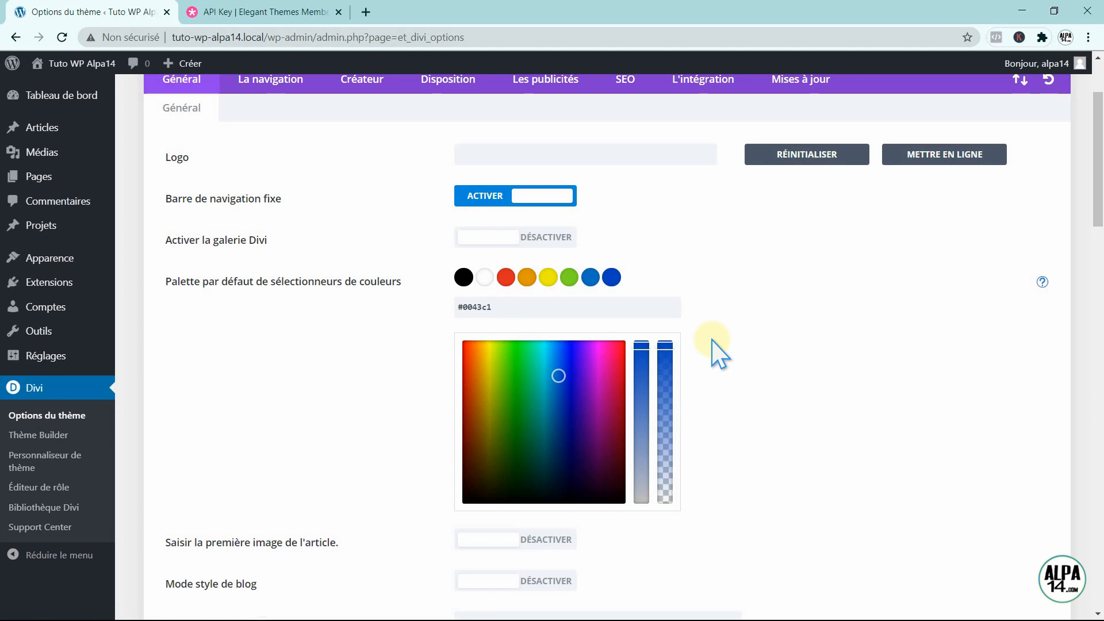
pyautogui.scroll(3, 816, 374)
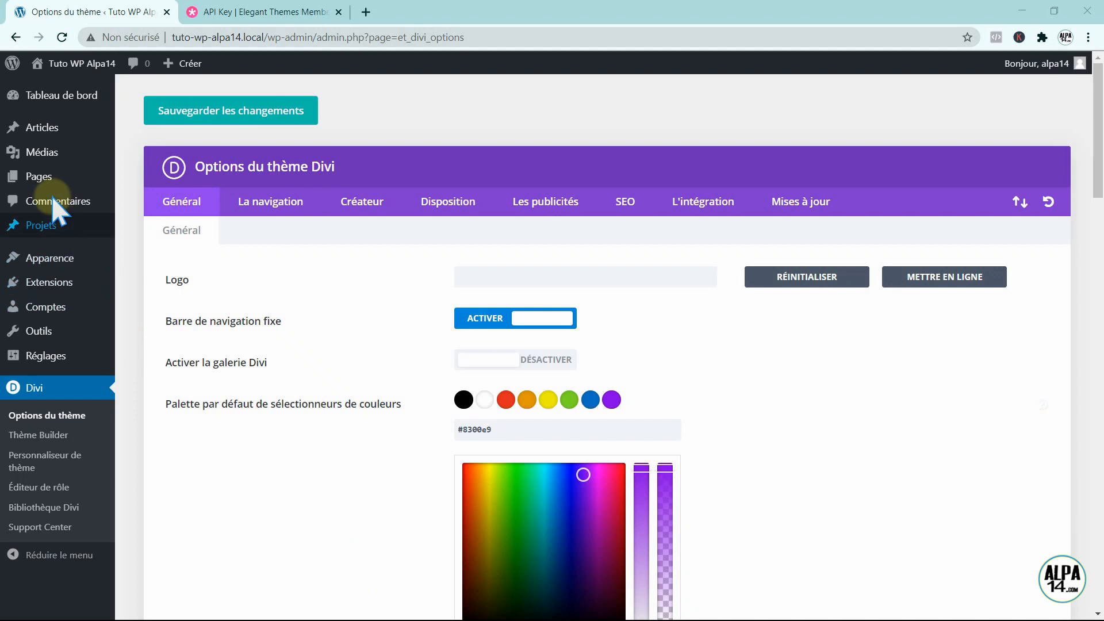
# Create a new page and title it "Page test 2".
pyautogui.click(141, 200)
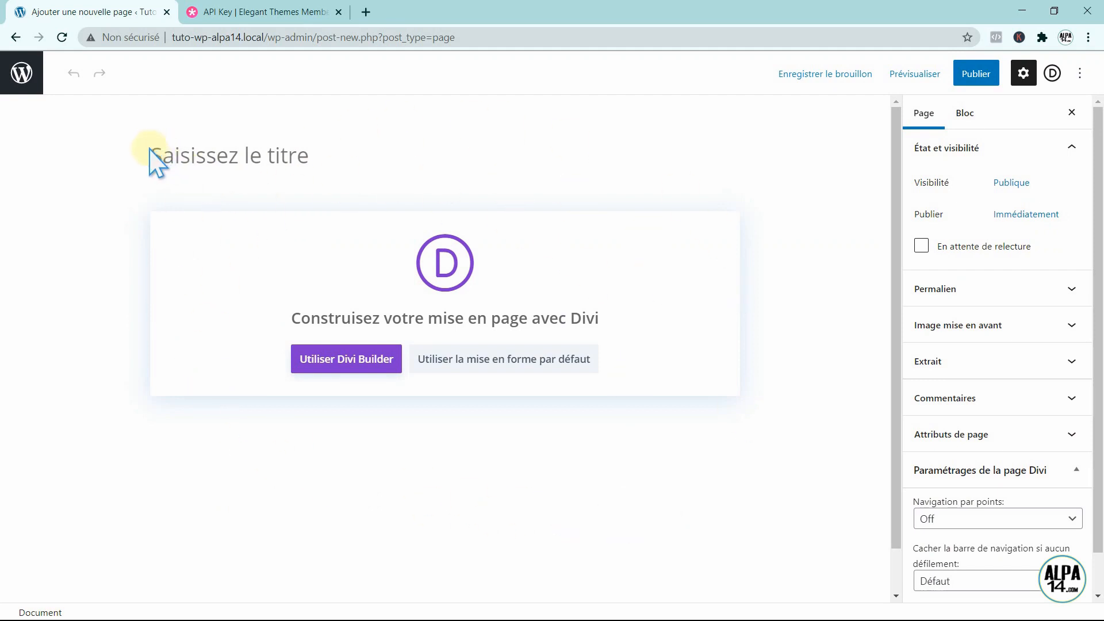
pyautogui.write('P')
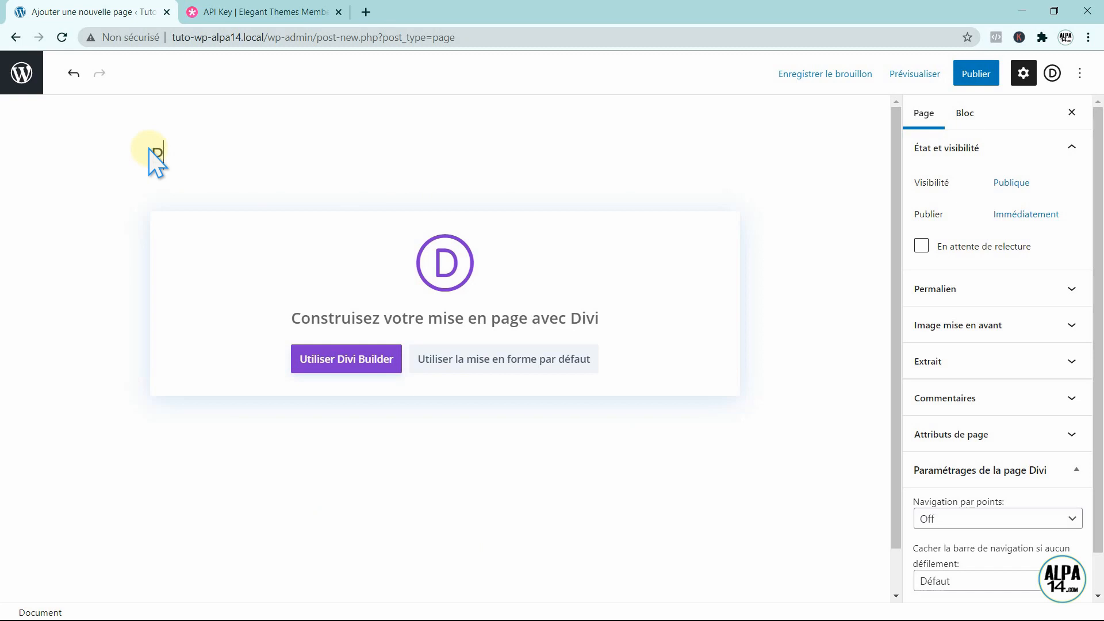
pyautogui.write('age tes')
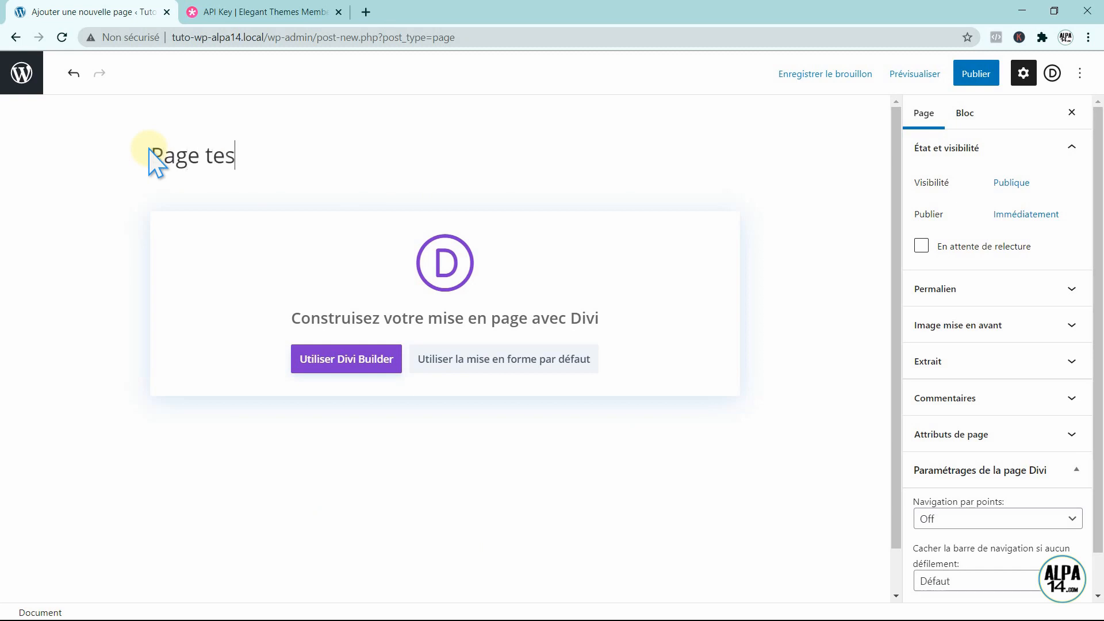
pyautogui.write('t 2')
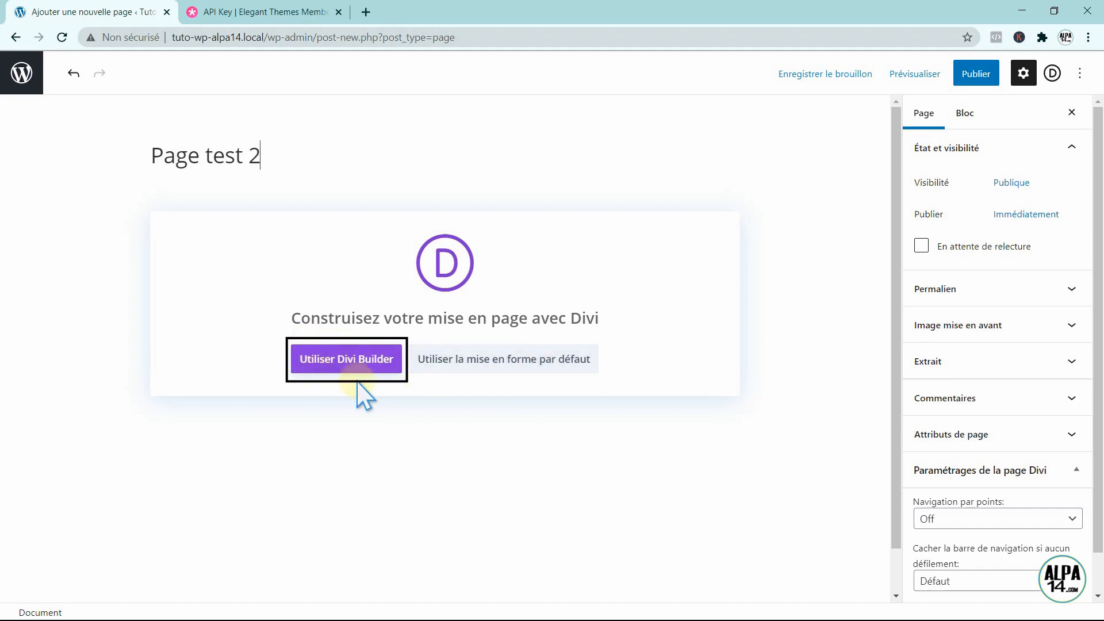
# Open the page in Divi Builder and dismiss the welcome message to start building.
pyautogui.click(382, 367)
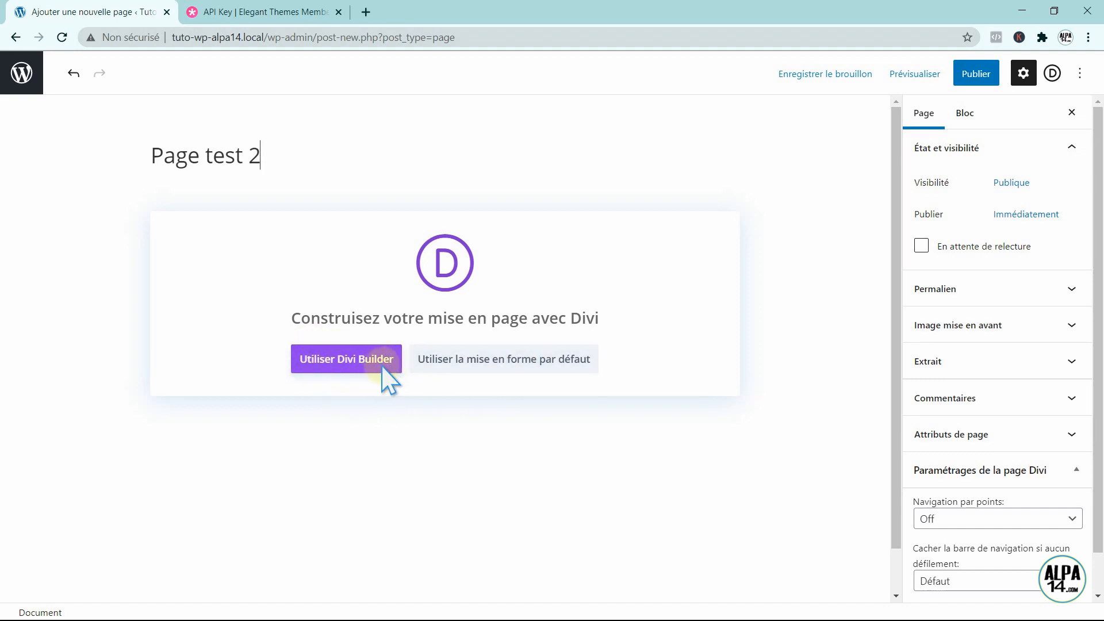
pyautogui.click(345, 370)
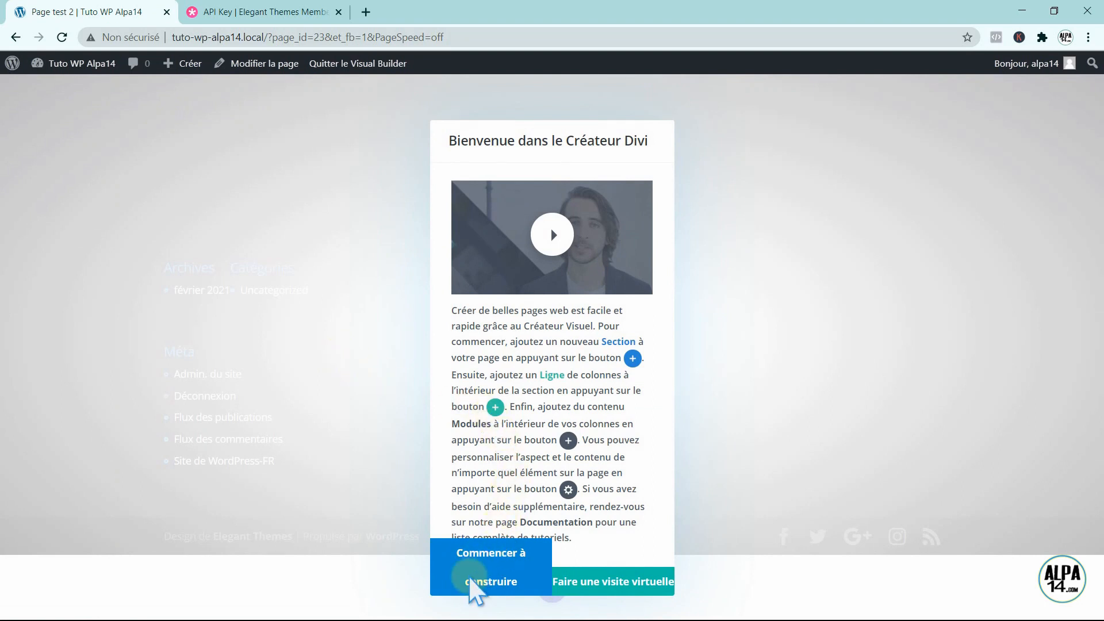
pyautogui.click(487, 564)
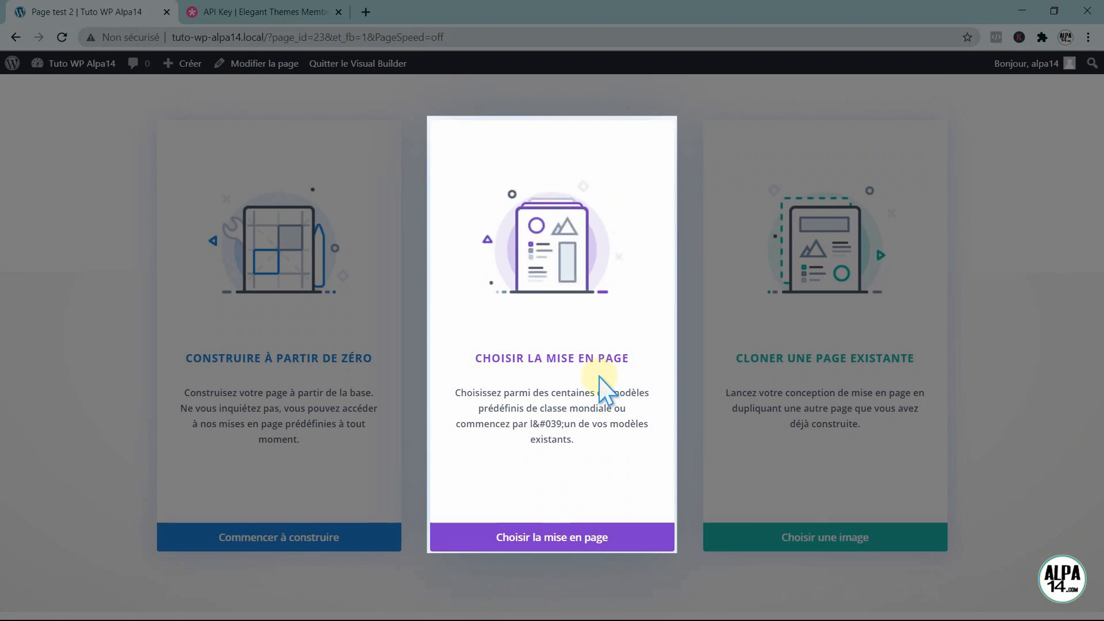
# Browse the predefined layout packs and examine the Interior Design Company pack's landing page and included layouts.
pyautogui.click(555, 352)
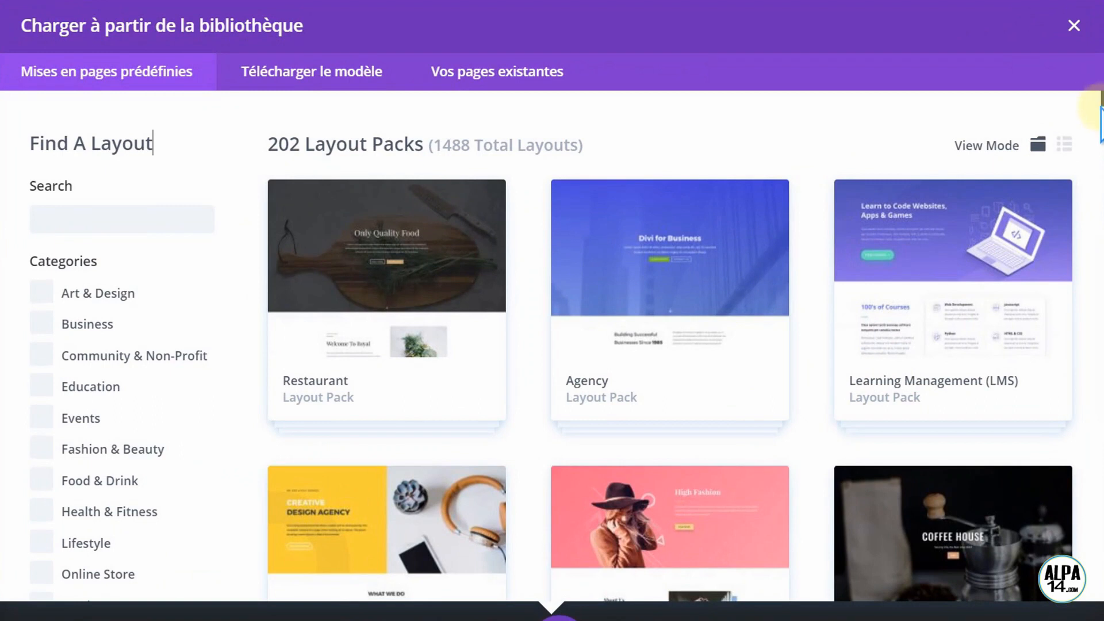
pyautogui.moveTo(1099, 106); pyautogui.dragTo(1101, 139)
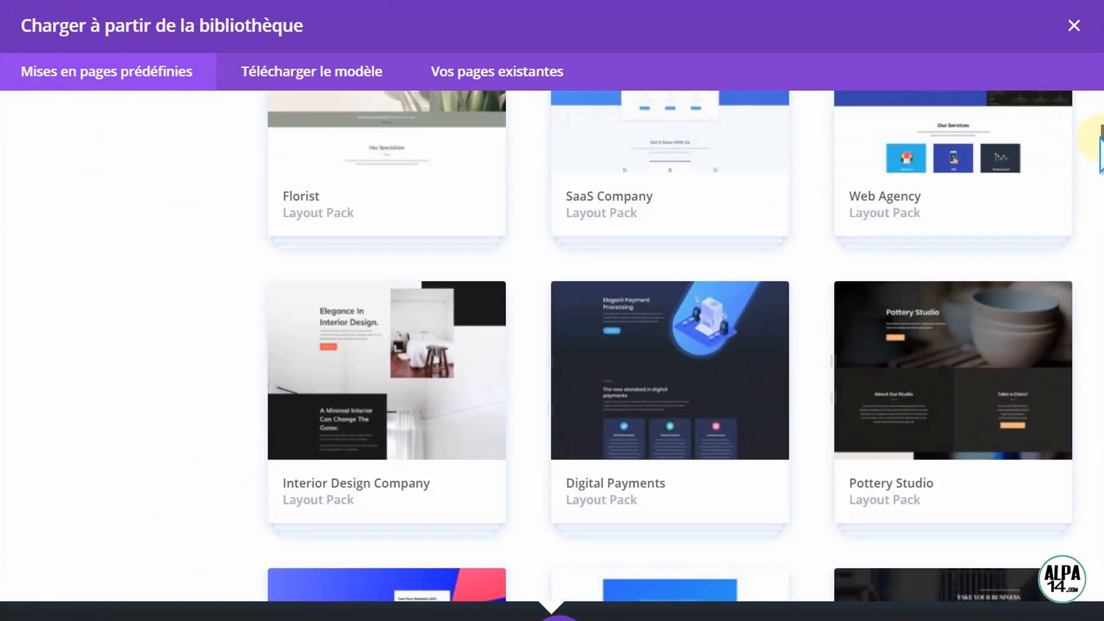
pyautogui.click(380, 373)
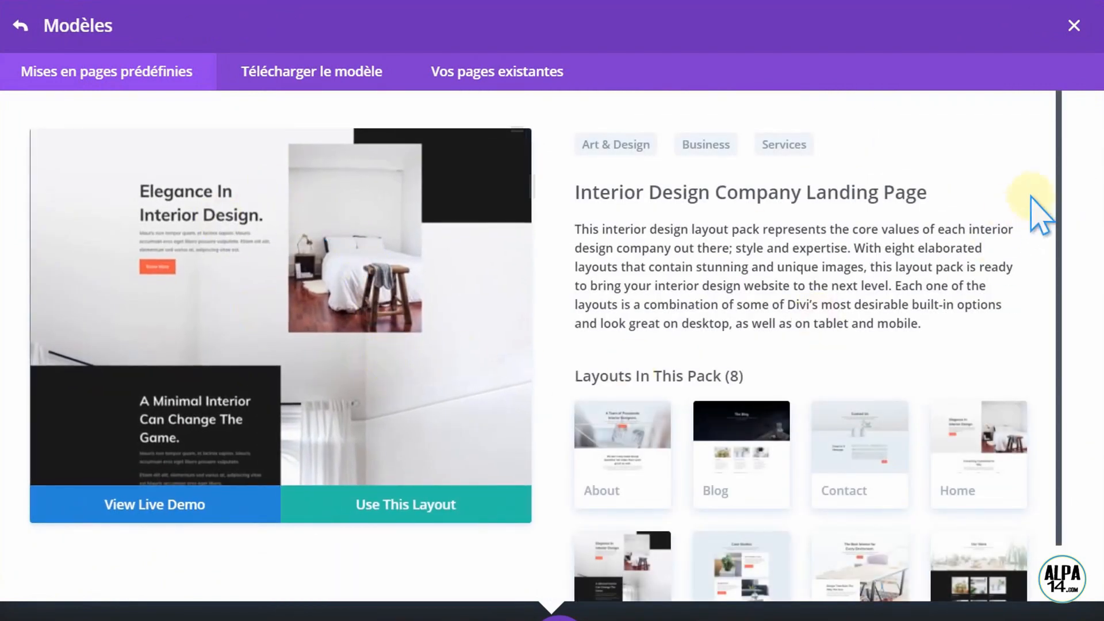
pyautogui.moveTo(1060, 192); pyautogui.dragTo(1054, 347)
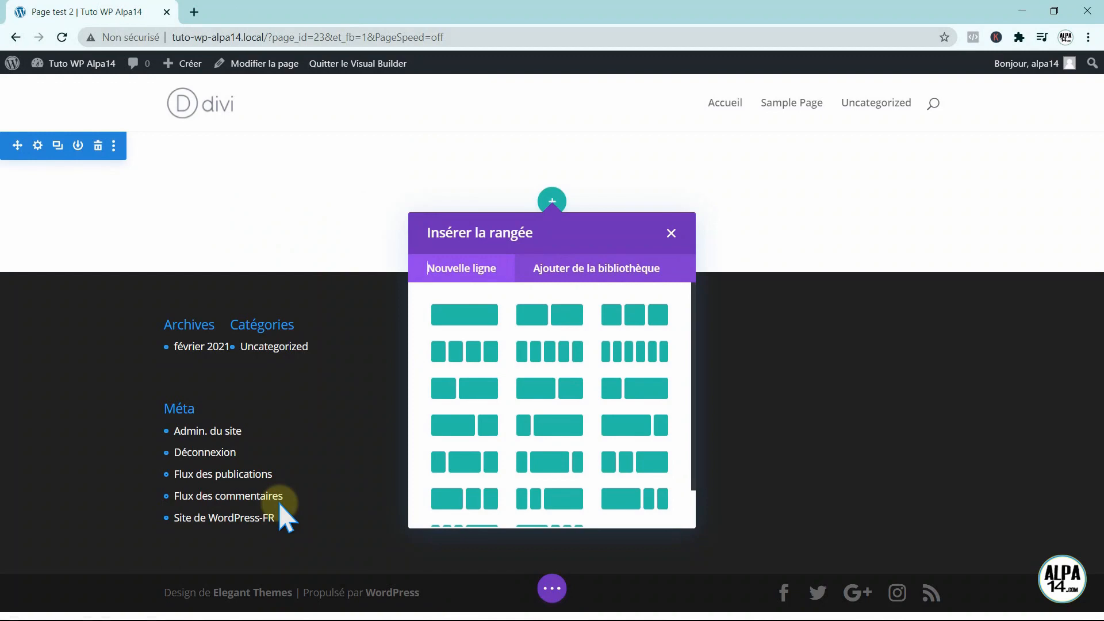
# Insert a single-column row in the empty section without adding a module.
pyautogui.click(671, 233)
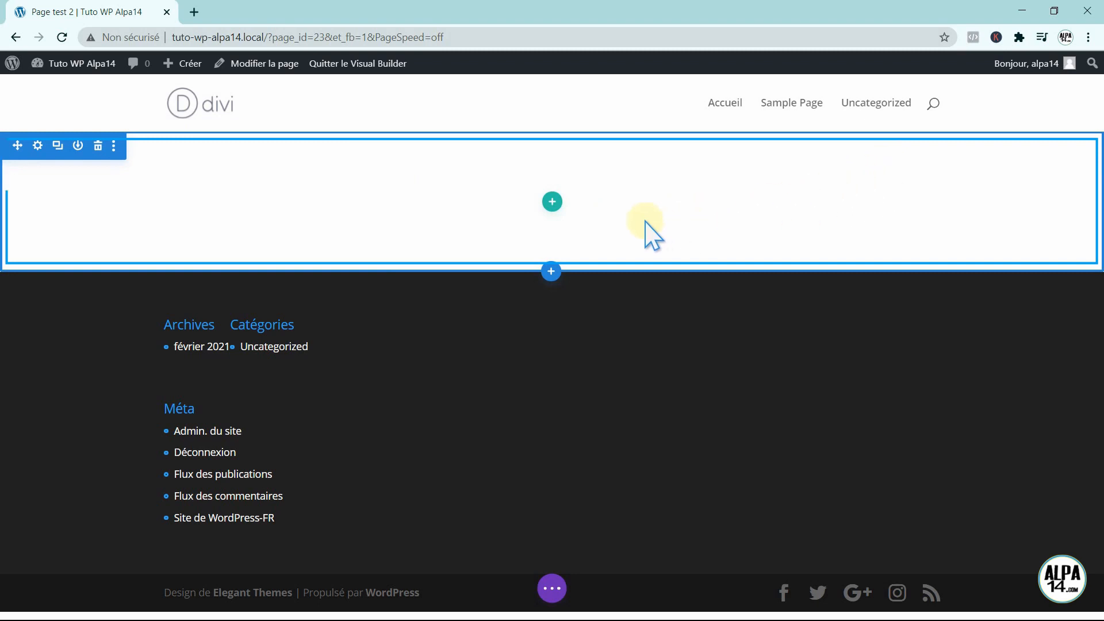
pyautogui.click(552, 202)
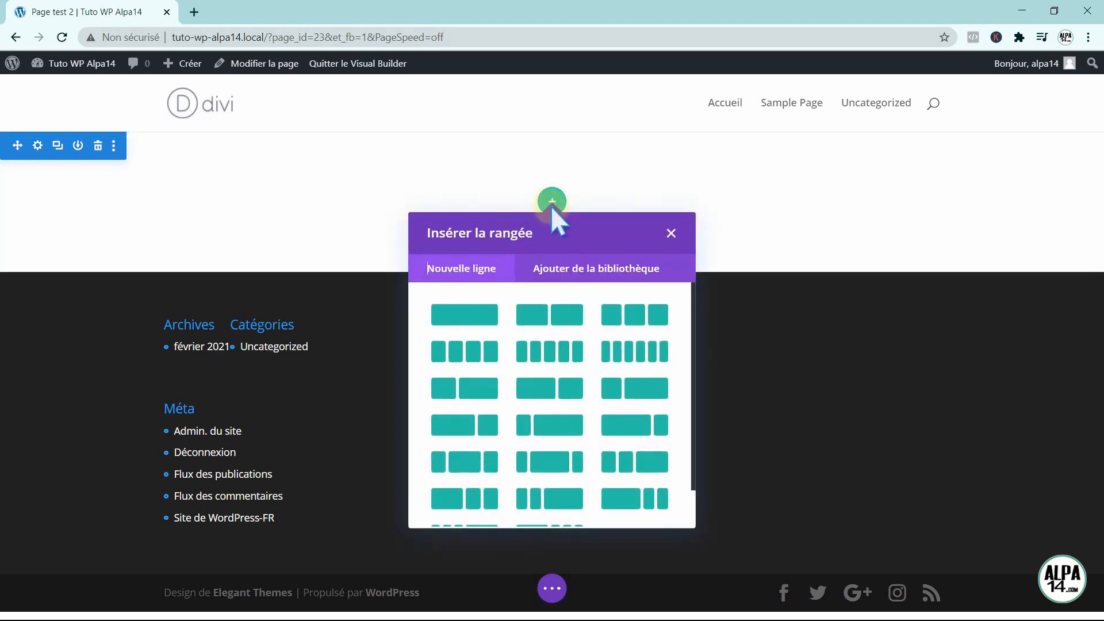
pyautogui.click(469, 317)
pyautogui.click(659, 233)
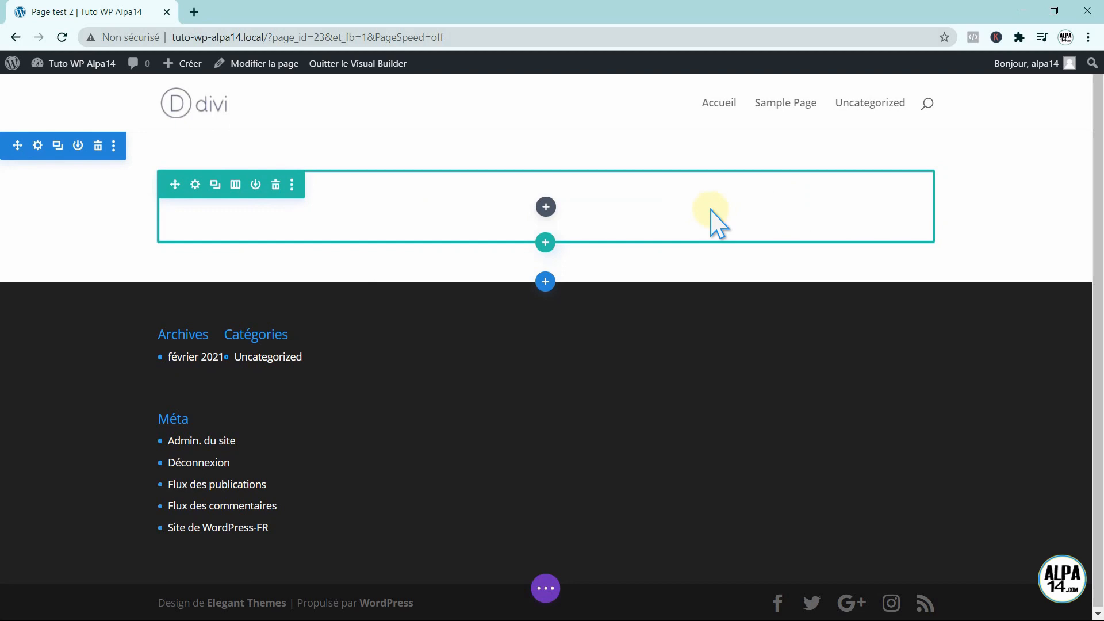
# Look through the modules available for the new row and leave the list without inserting any.
pyautogui.click(545, 207)
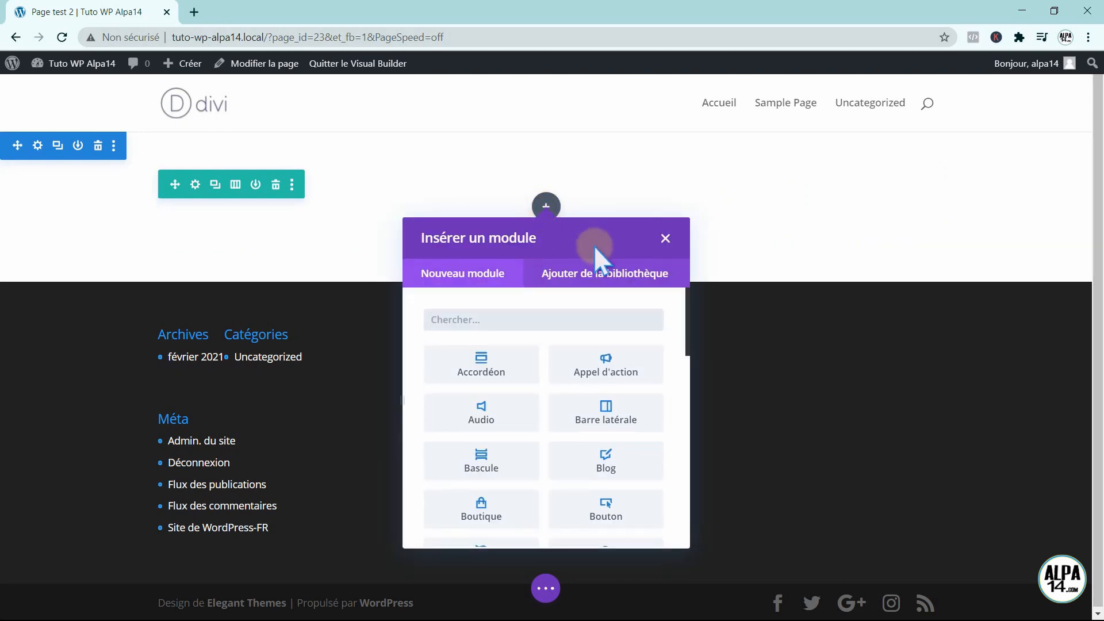
pyautogui.moveTo(693, 317); pyautogui.dragTo(699, 291)
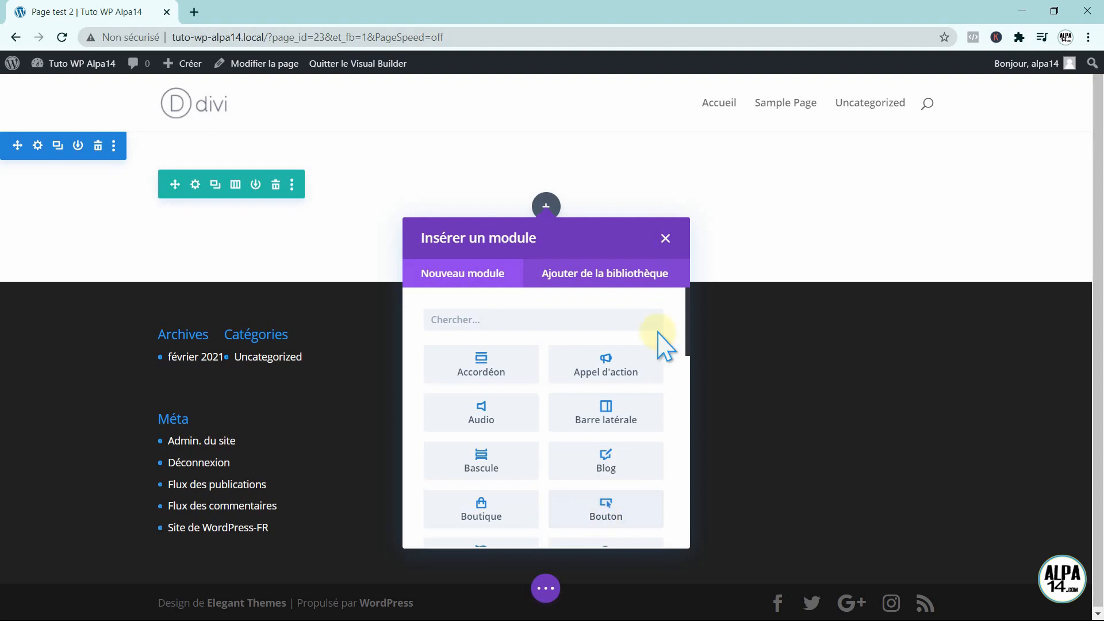
pyautogui.click(661, 239)
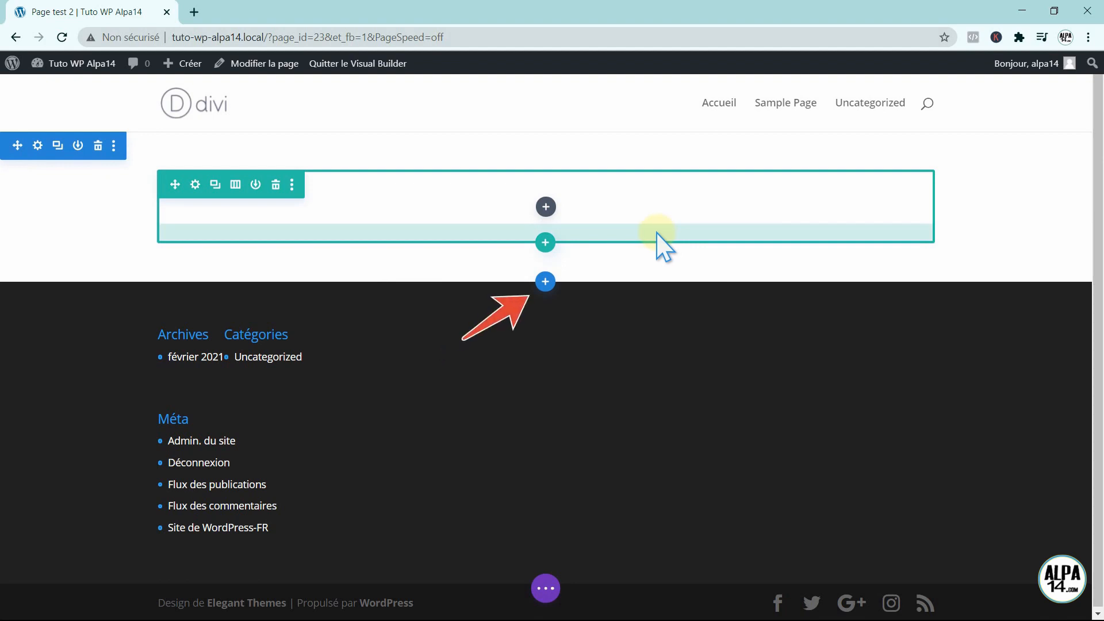
# Add a normal section below the first one and move the single-column row into it.
pyautogui.click(546, 283)
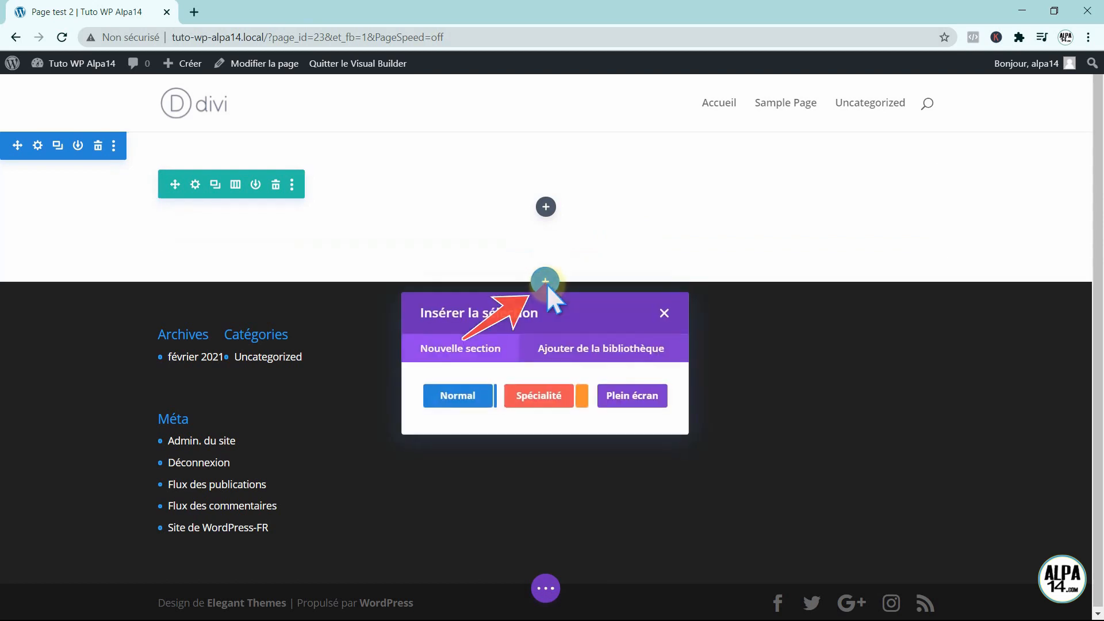
pyautogui.click(456, 397)
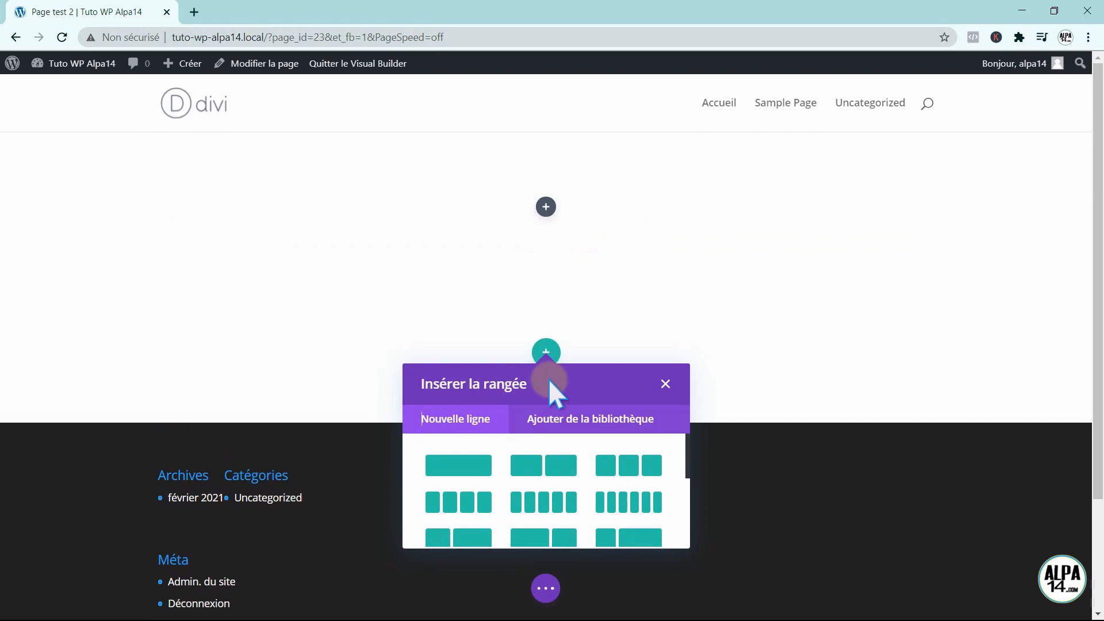
pyautogui.click(664, 383)
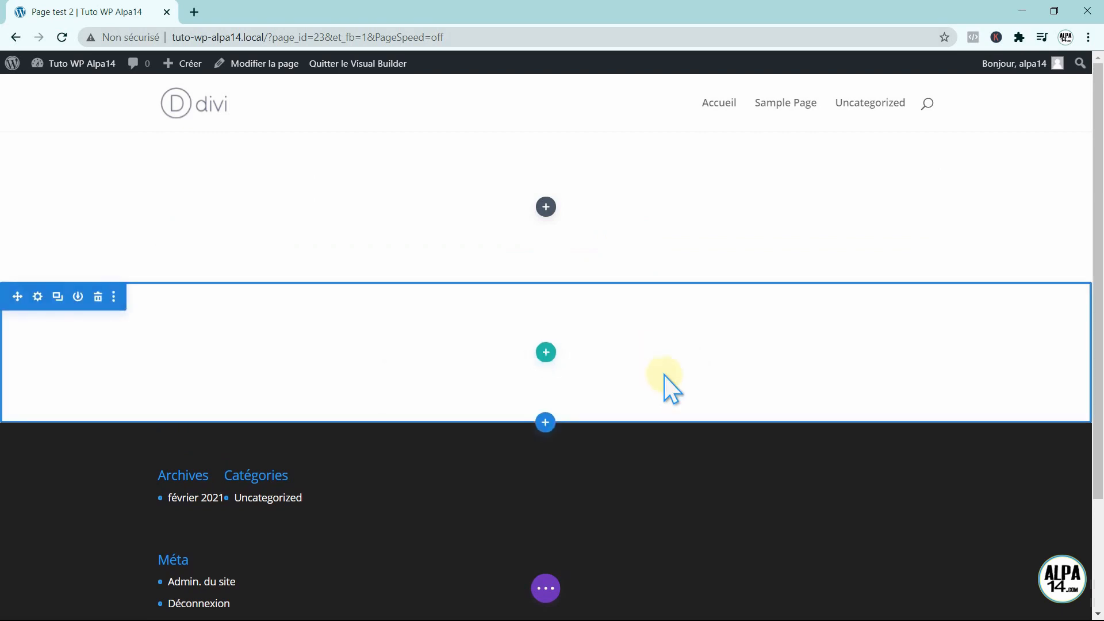
pyautogui.click(546, 352)
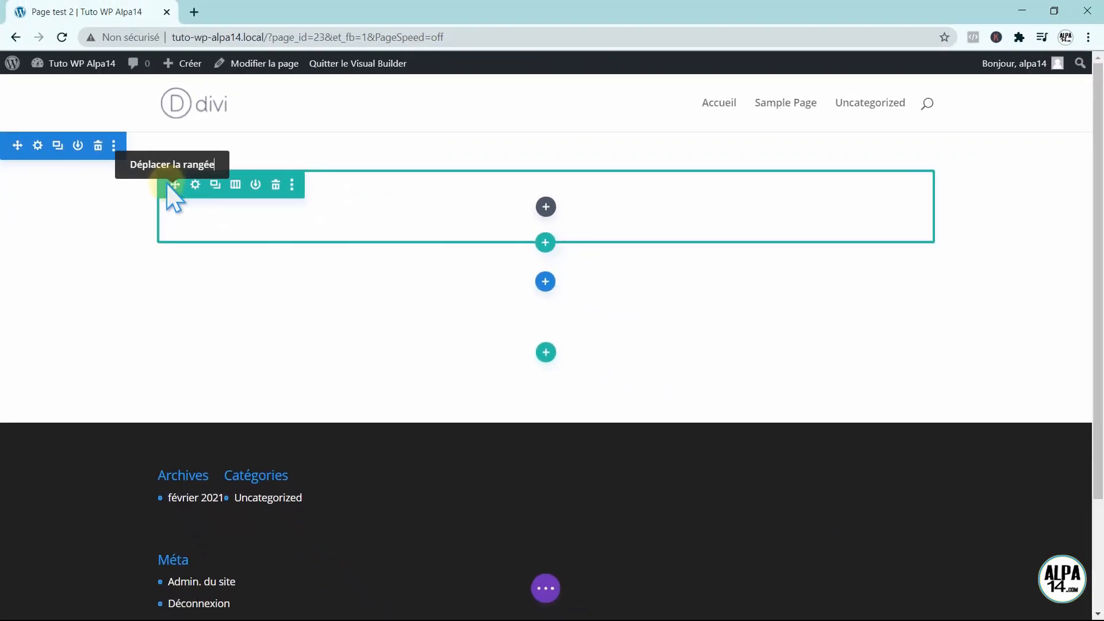
pyautogui.moveTo(167, 185); pyautogui.dragTo(204, 286)
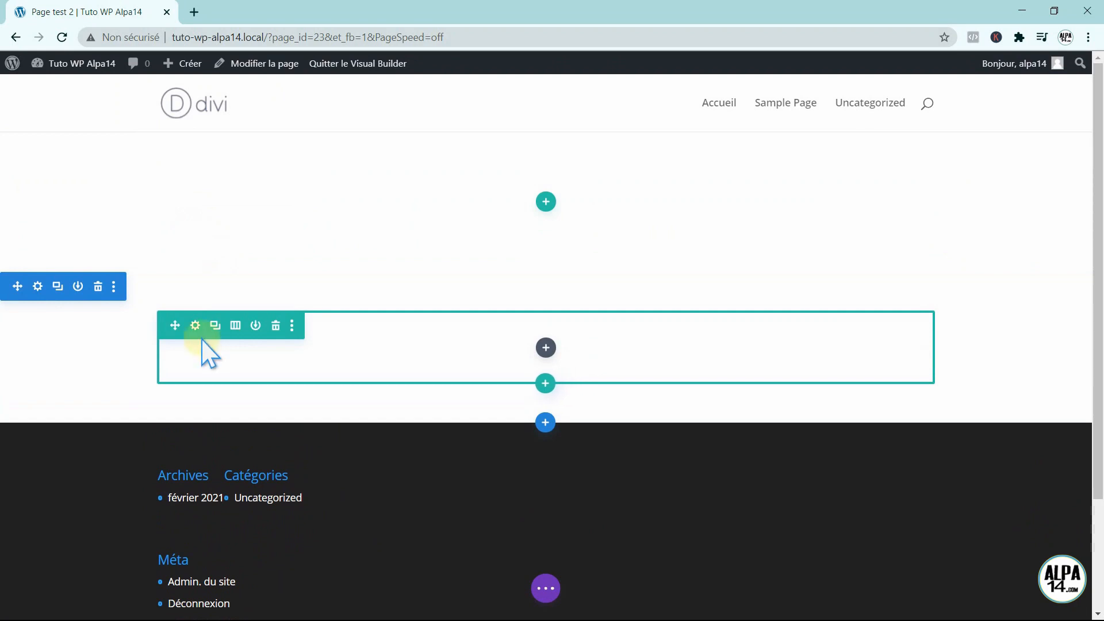
# View the row's settings without changing them, and duplicate the row and delete the copy.
pyautogui.click(195, 325)
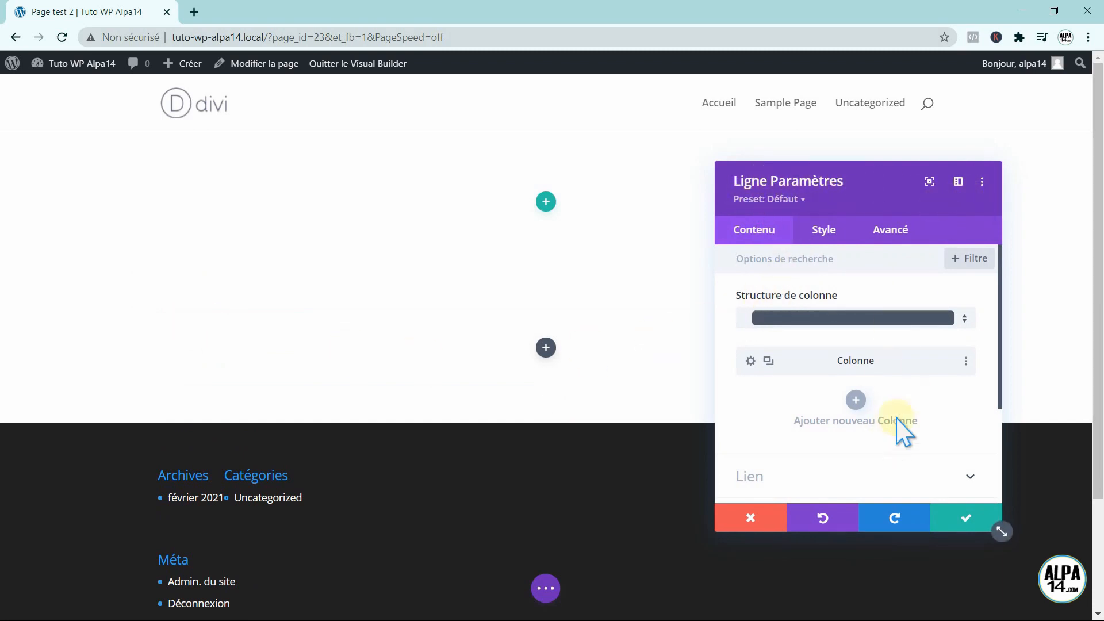
pyautogui.click(754, 521)
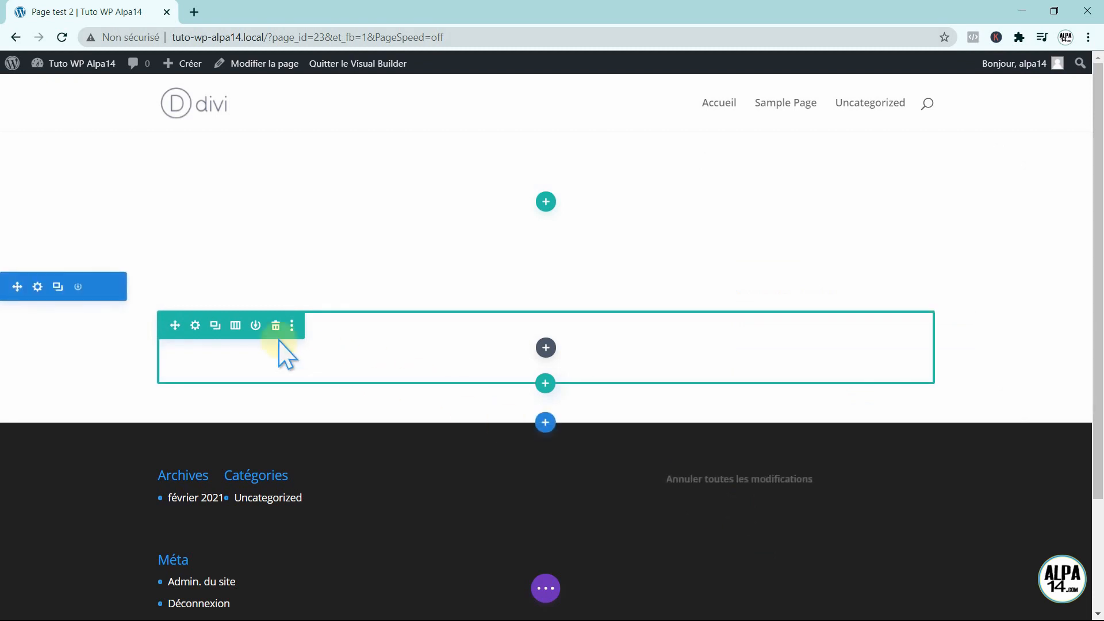
pyautogui.click(214, 326)
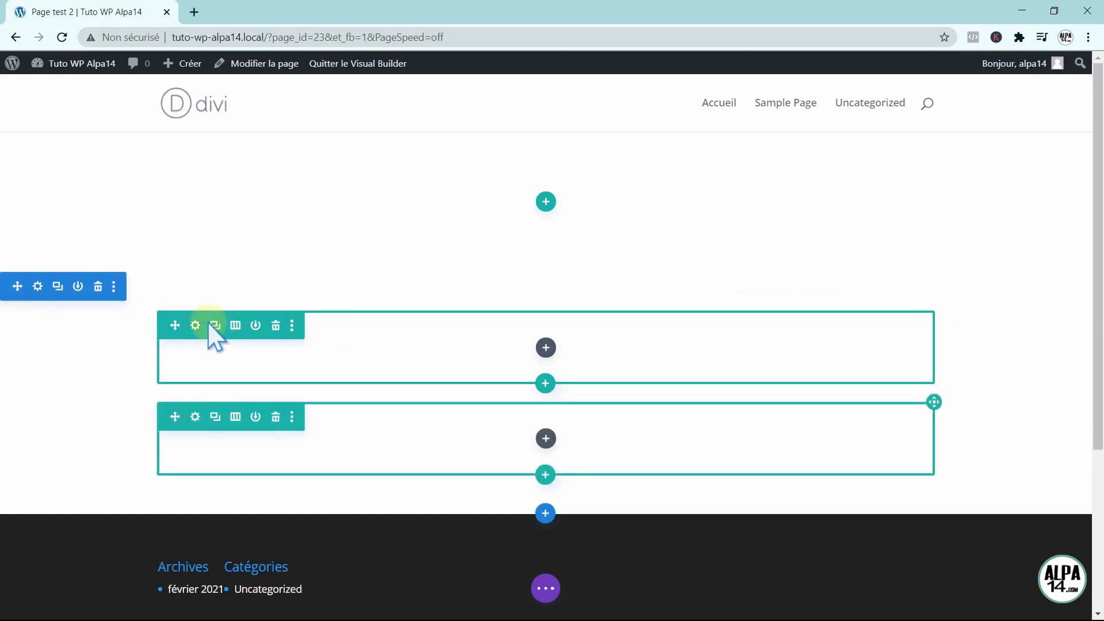
pyautogui.click(276, 417)
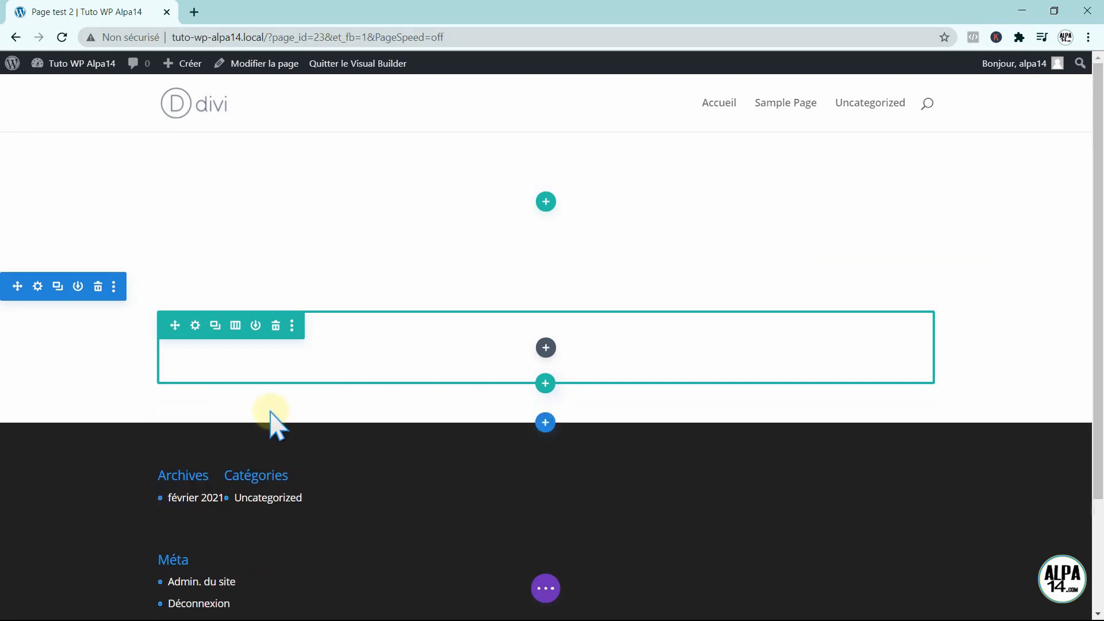
# Change the row's layout to three equal columns and view its save-to-library options without saving.
pyautogui.click(234, 326)
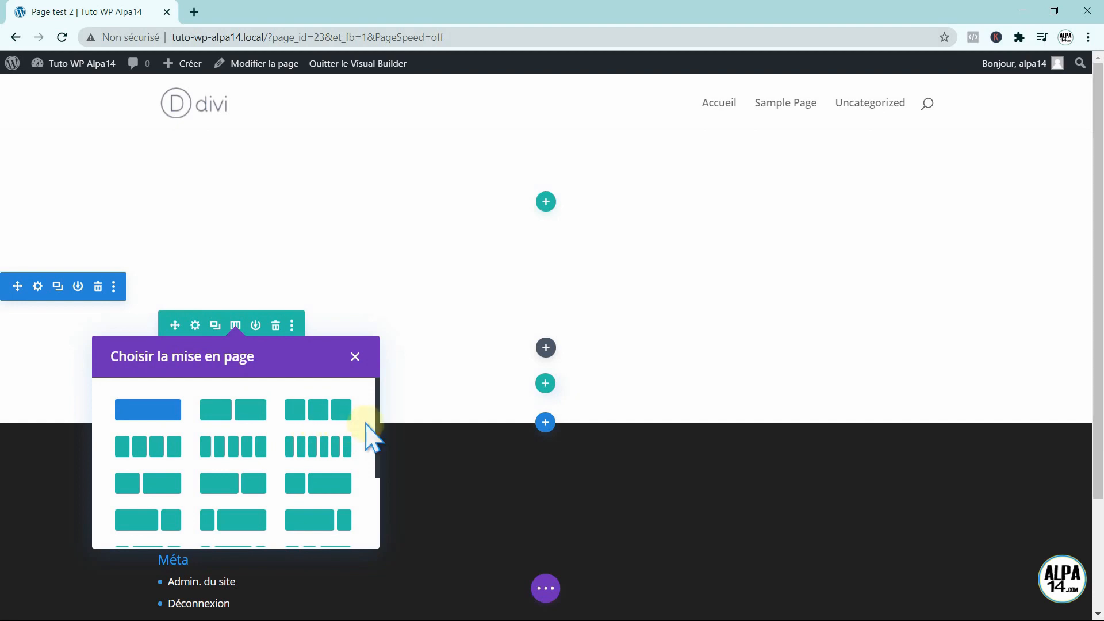
pyautogui.click(311, 414)
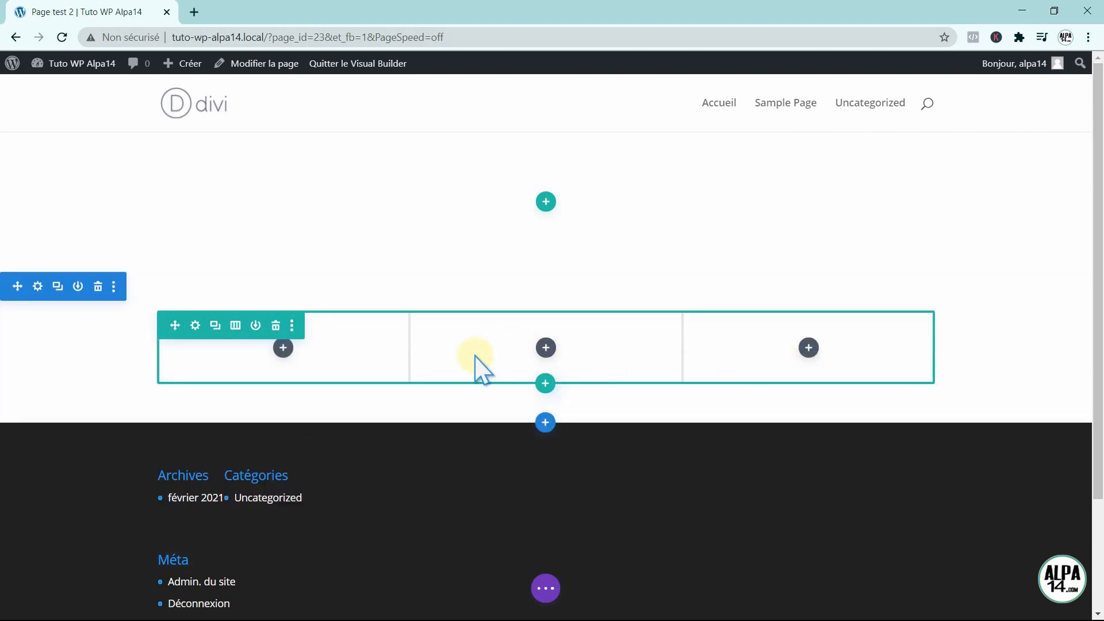
pyautogui.click(254, 328)
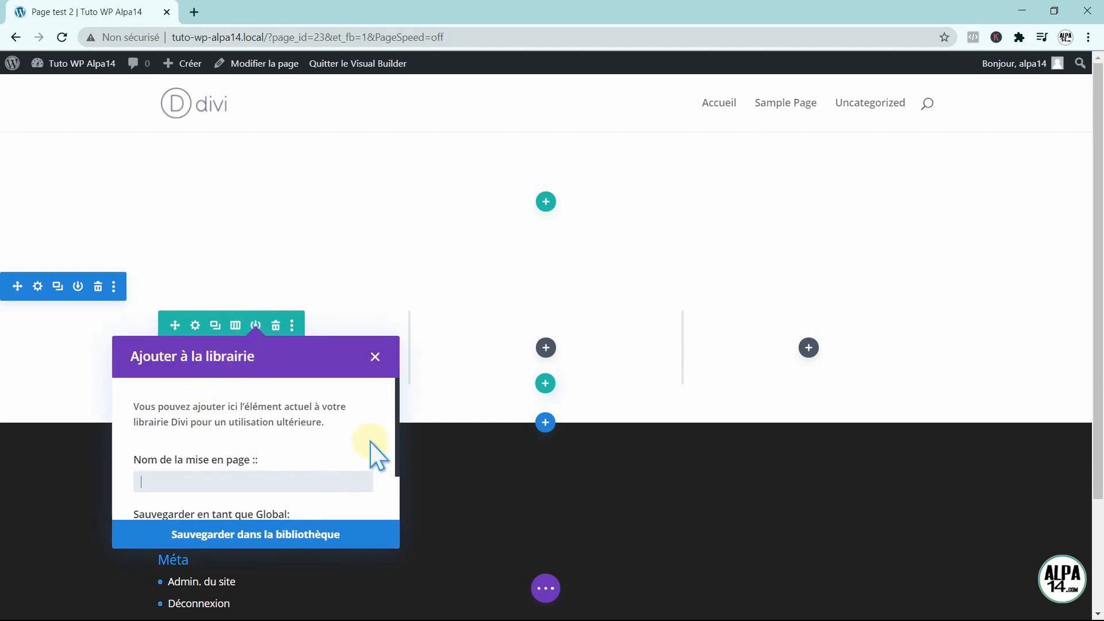
pyautogui.click(374, 357)
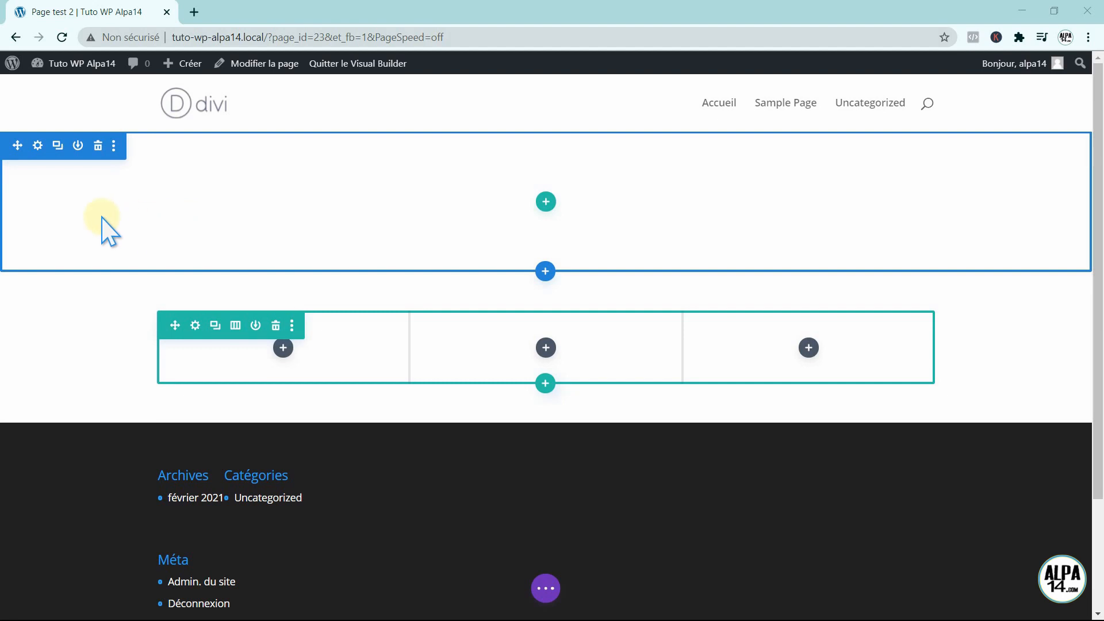
# Upload gym.jpg to the media library and set it as the top section's background image.
pyautogui.click(37, 146)
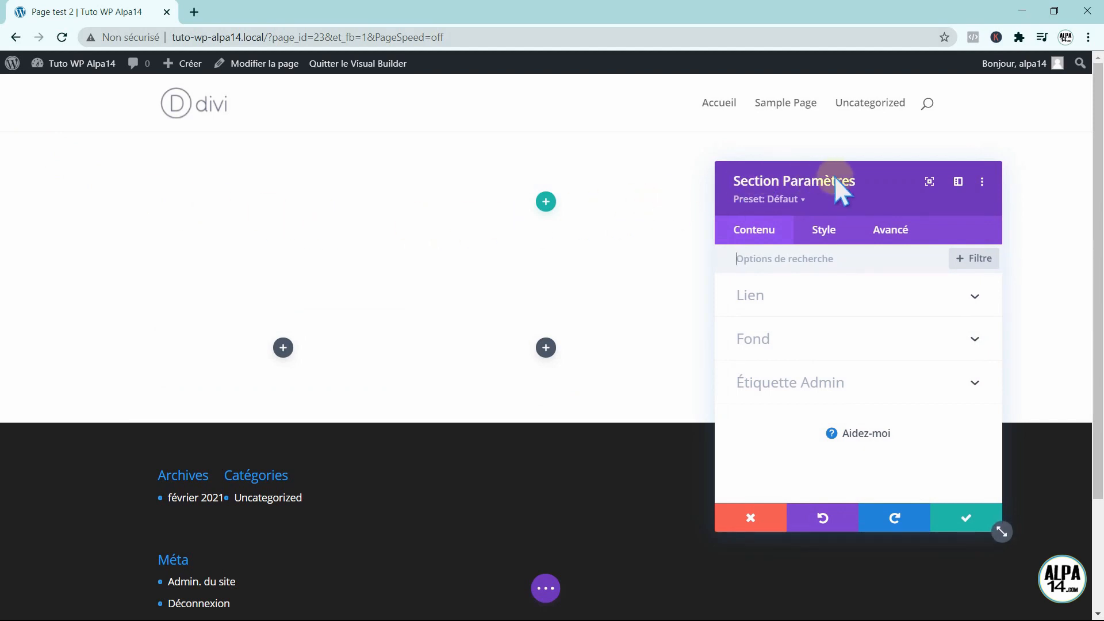
pyautogui.moveTo(876, 173); pyautogui.dragTo(774, 163)
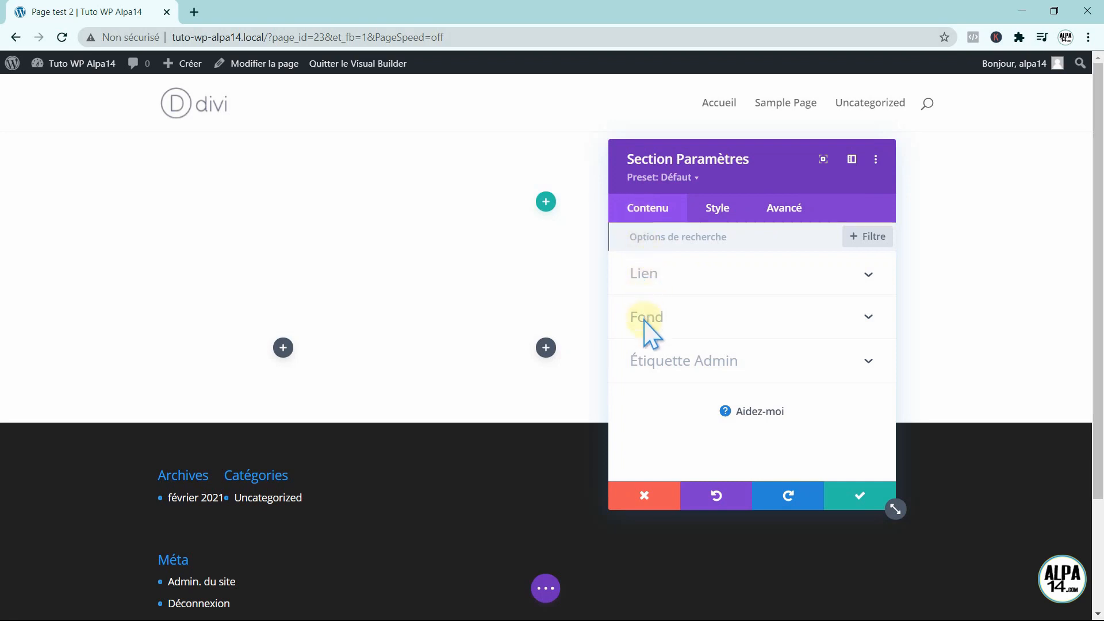
pyautogui.click(860, 318)
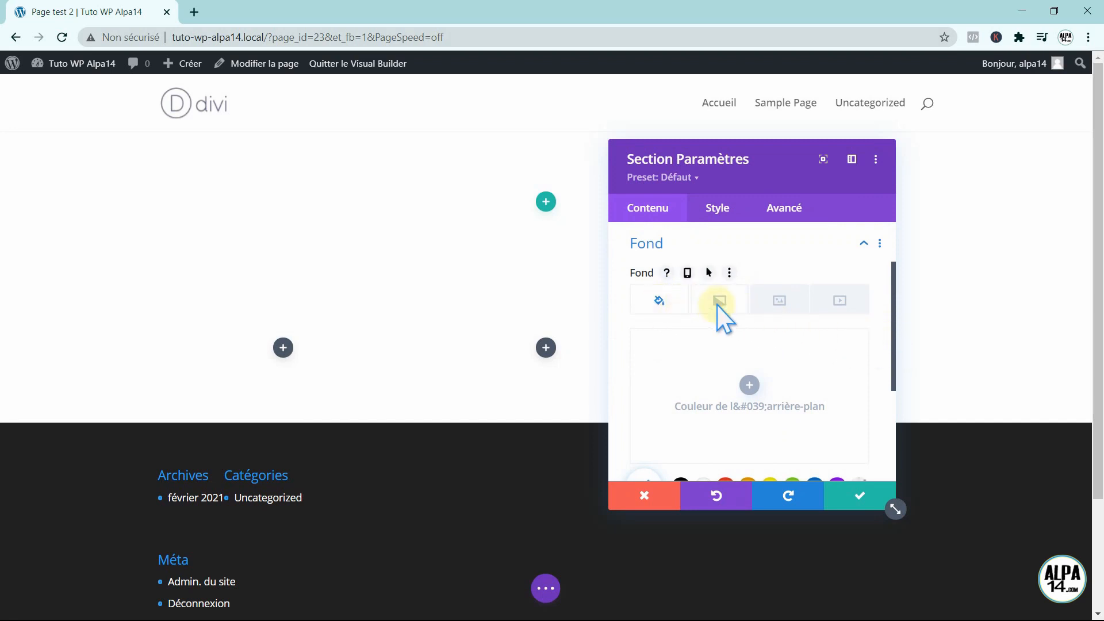
pyautogui.click(778, 311)
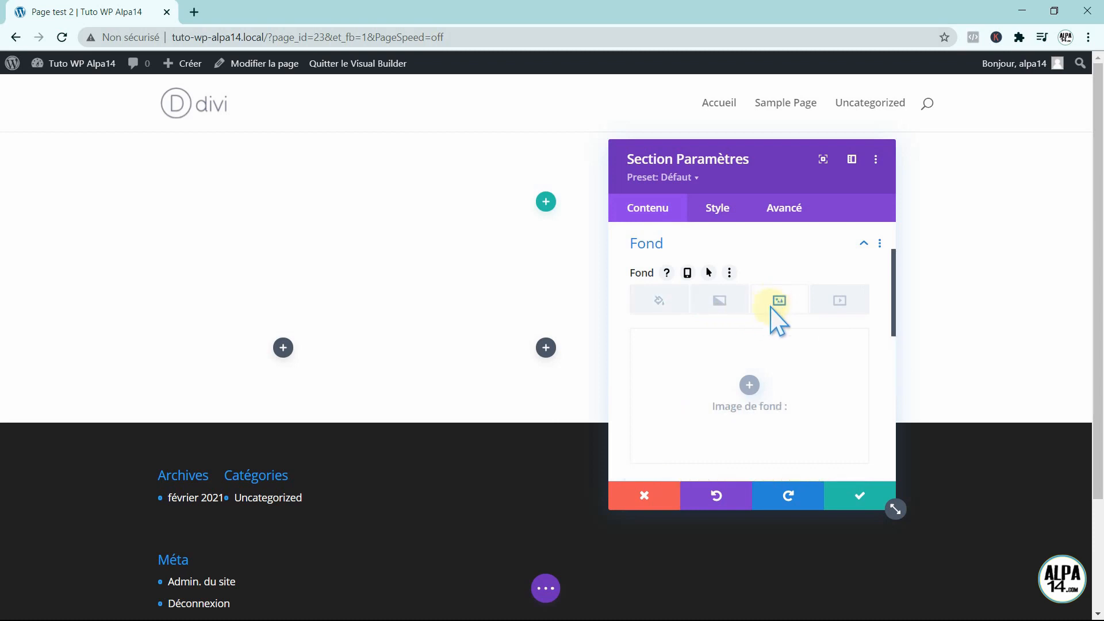
pyautogui.click(750, 385)
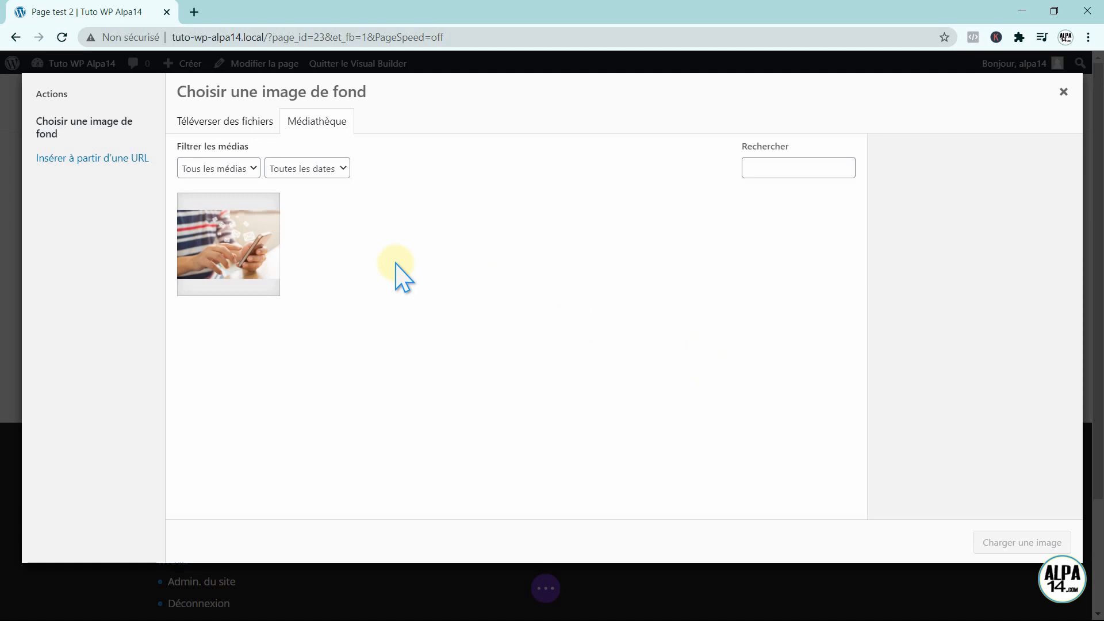
pyautogui.click(218, 122)
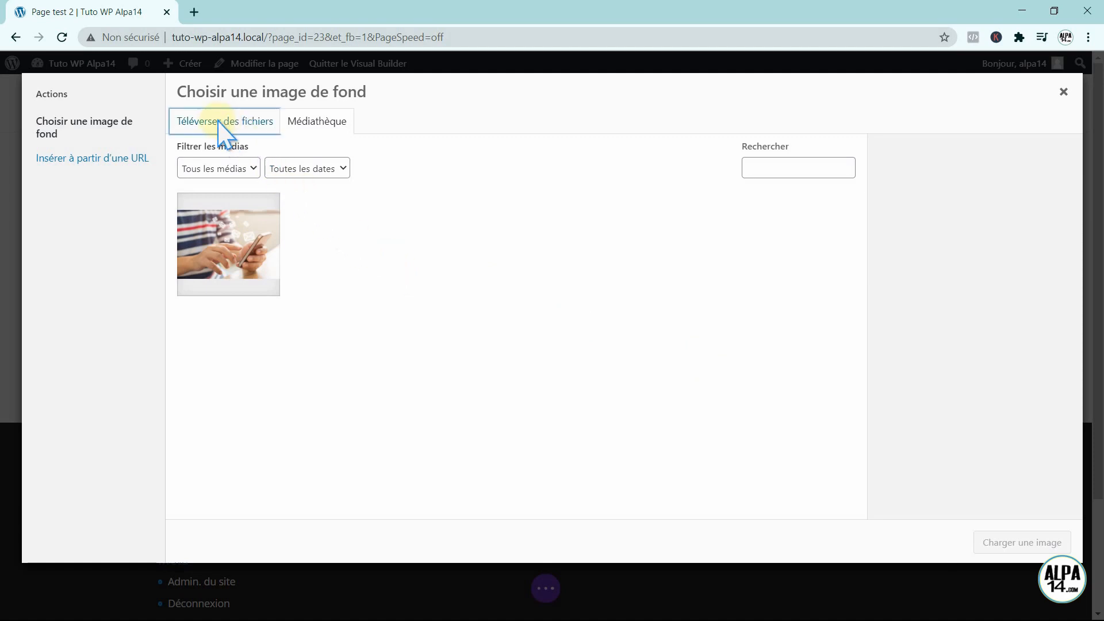
pyautogui.click(597, 345)
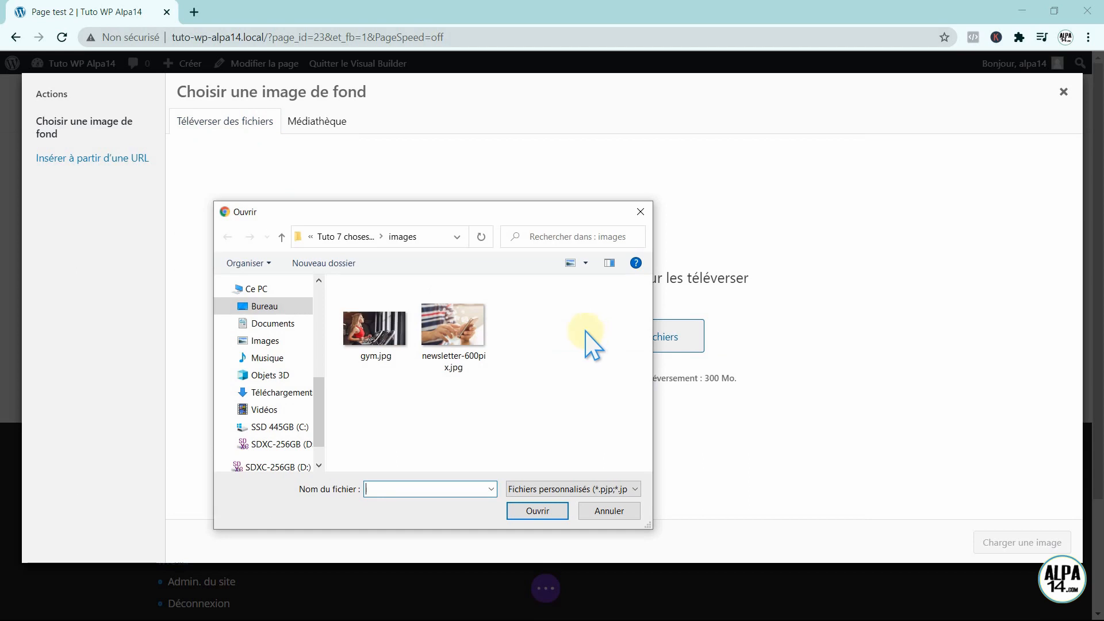
pyautogui.click(395, 315)
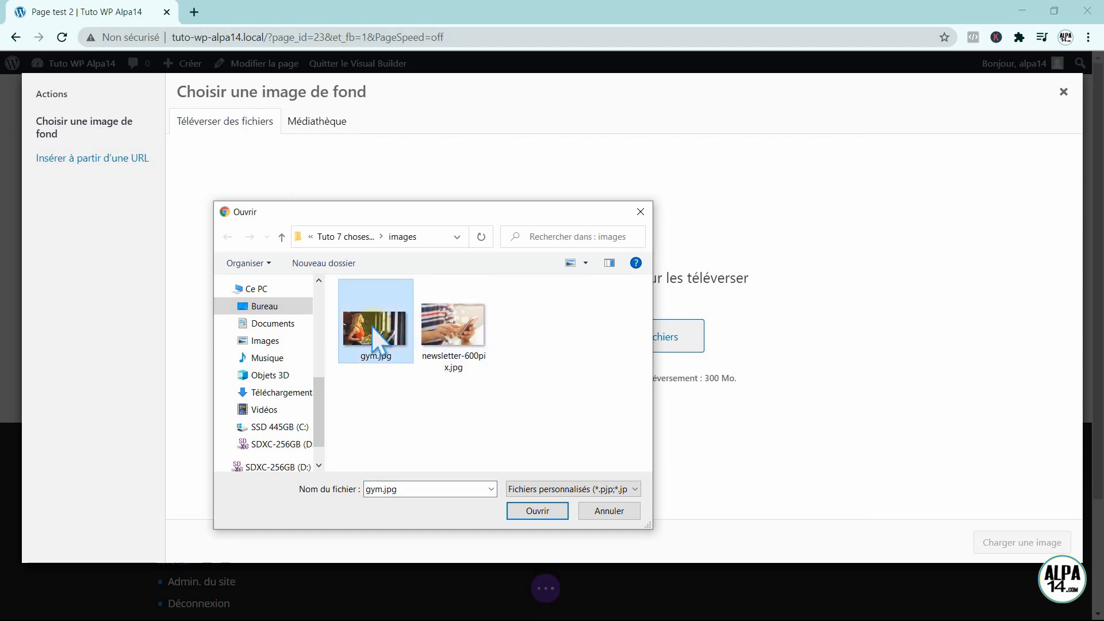
pyautogui.click(534, 510)
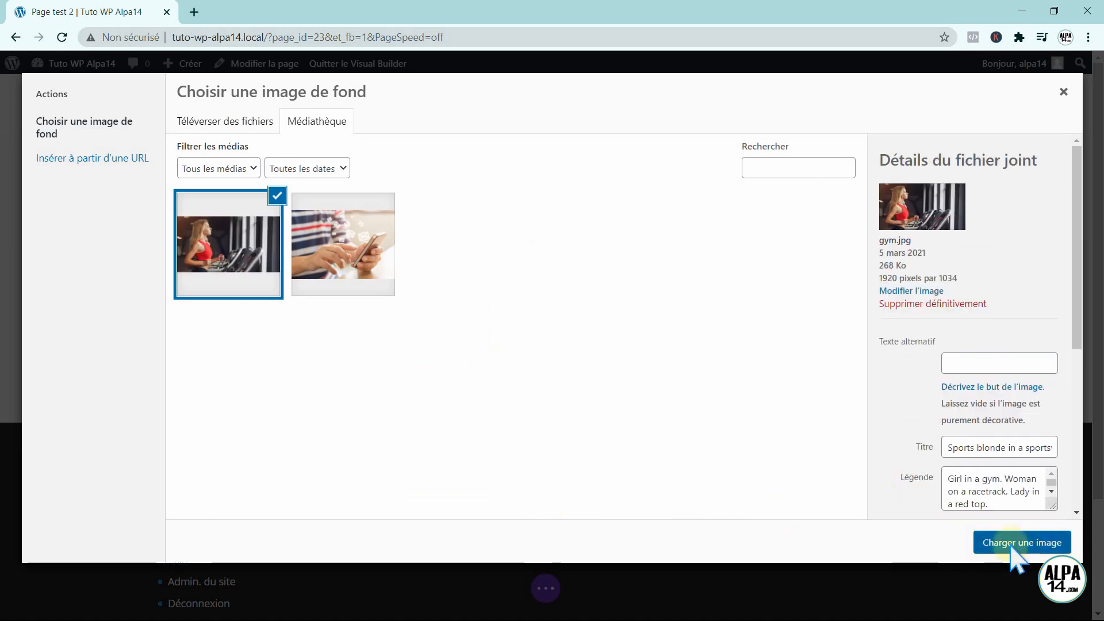
pyautogui.click(1015, 543)
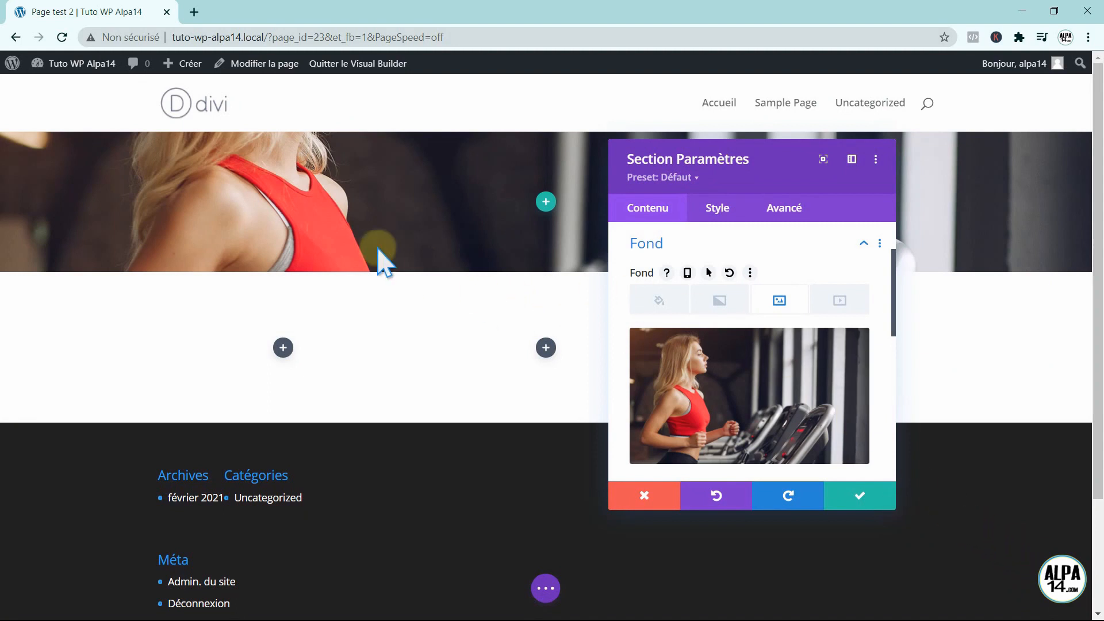
# Save the section's settings and enlarge its bottom padding until the woman's face and the treadmills show in the background.
pyautogui.scroll(-3, 377, 259)
pyautogui.scroll(3, 1085, 368)
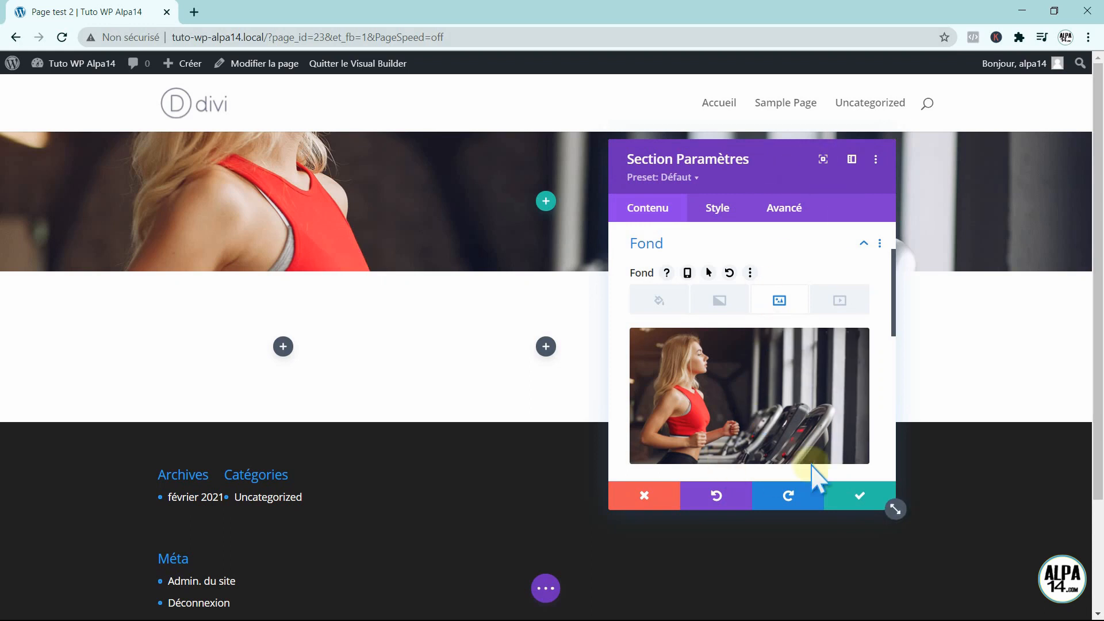
pyautogui.click(854, 499)
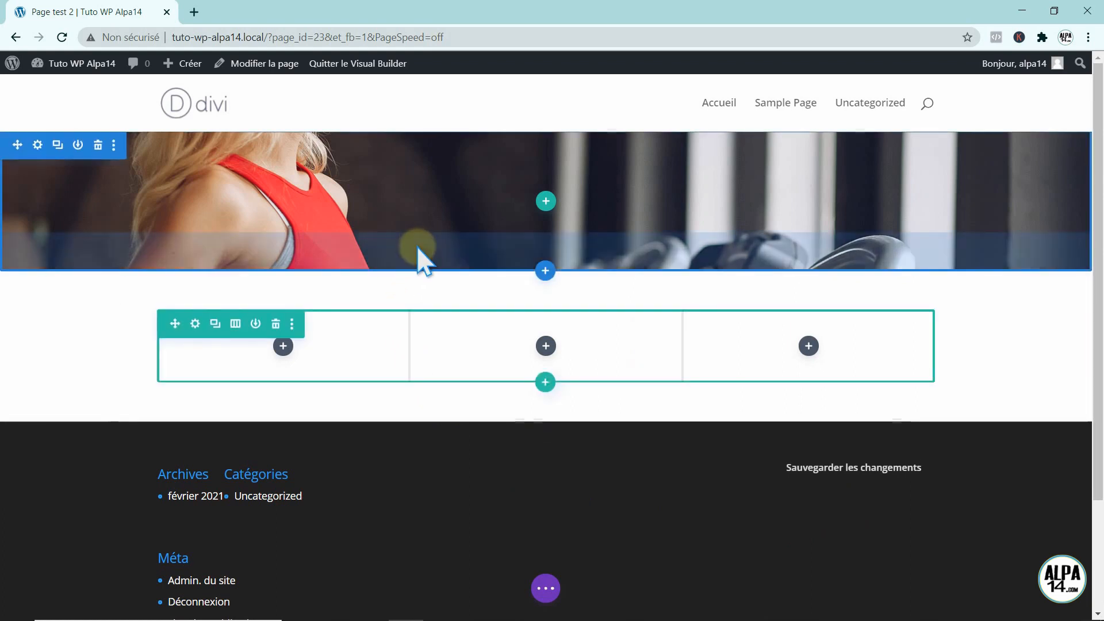
pyautogui.moveTo(419, 258); pyautogui.dragTo(449, 524)
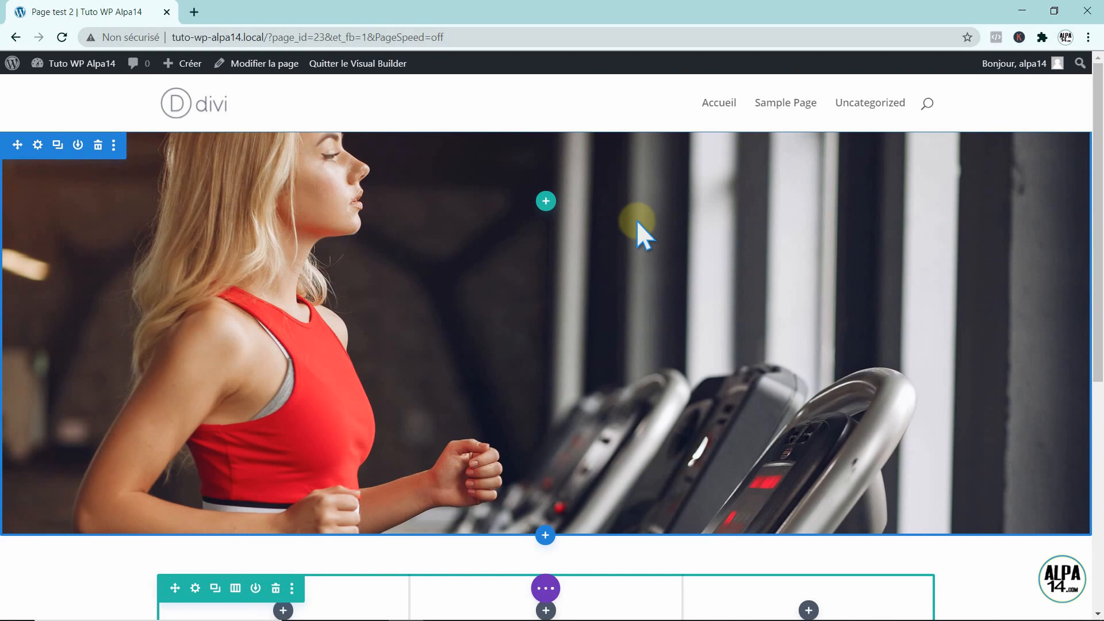
# Insert a single-column row in the top section and add an "Appel d'action" module to it.
pyautogui.click(543, 202)
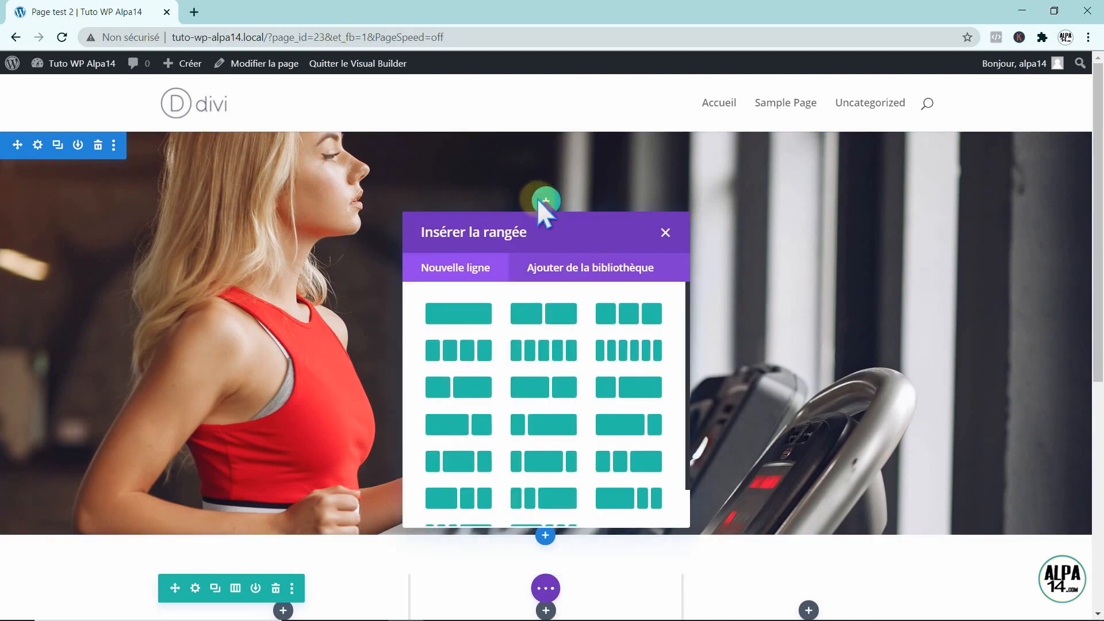
pyautogui.click(451, 315)
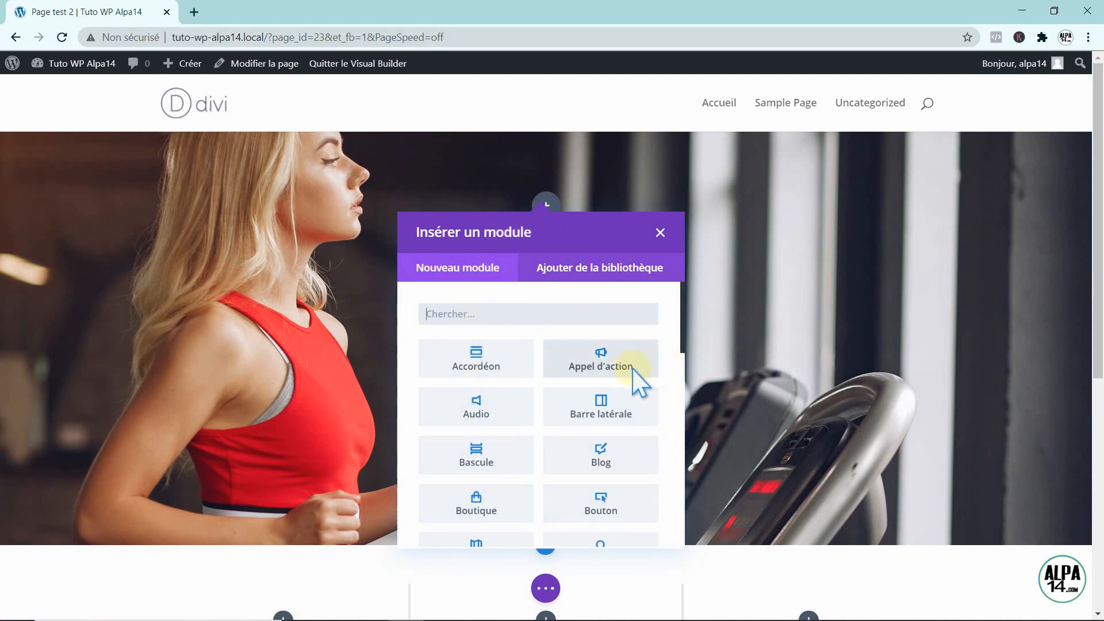
pyautogui.click(586, 361)
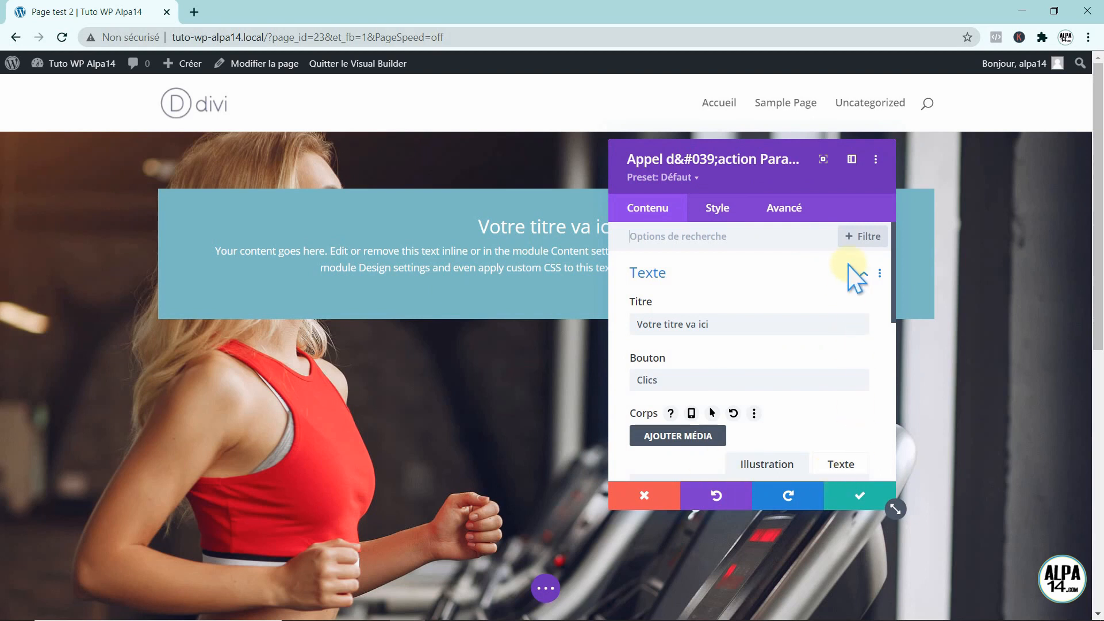
# Replace the call-to-action module's placeholder title with "Fitness".
pyautogui.moveTo(791, 148)
pyautogui.mouseDown()
pyautogui.moveTo(747, 200)
pyautogui.moveTo(797, 242)
pyautogui.moveTo(842, 201)
pyautogui.moveTo(843, 185)
pyautogui.mouseUp()
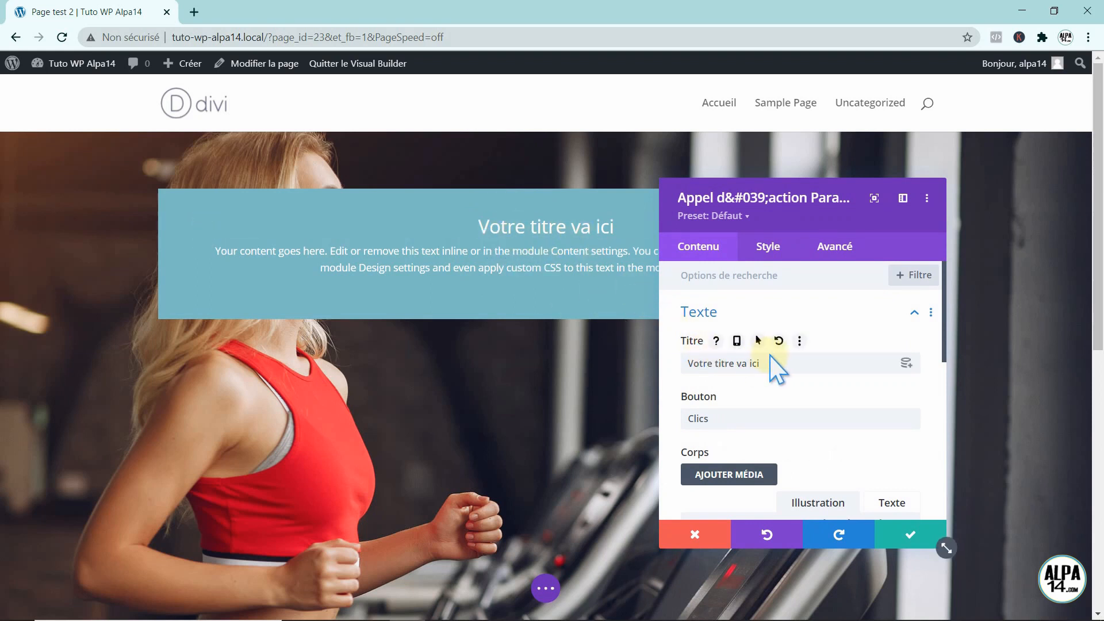
pyautogui.press('BackSpace')
pyautogui.press('BackSpace')
pyautogui.press('BackSpace')
pyautogui.press('BackSpace')
pyautogui.press('BackSpace')
pyautogui.press('BackSpace')
pyautogui.press('BackSpace')
pyautogui.press('BackSpace')
pyautogui.press('BackSpace')
pyautogui.press('BackSpace')
pyautogui.press('BackSpace')
pyautogui.press('BackSpace')
pyautogui.press('BackSpace')
pyautogui.press('BackSpace')
pyautogui.press('BackSpace')
pyautogui.press('BackSpace')
pyautogui.press('BackSpace')
pyautogui.press('BackSpace')
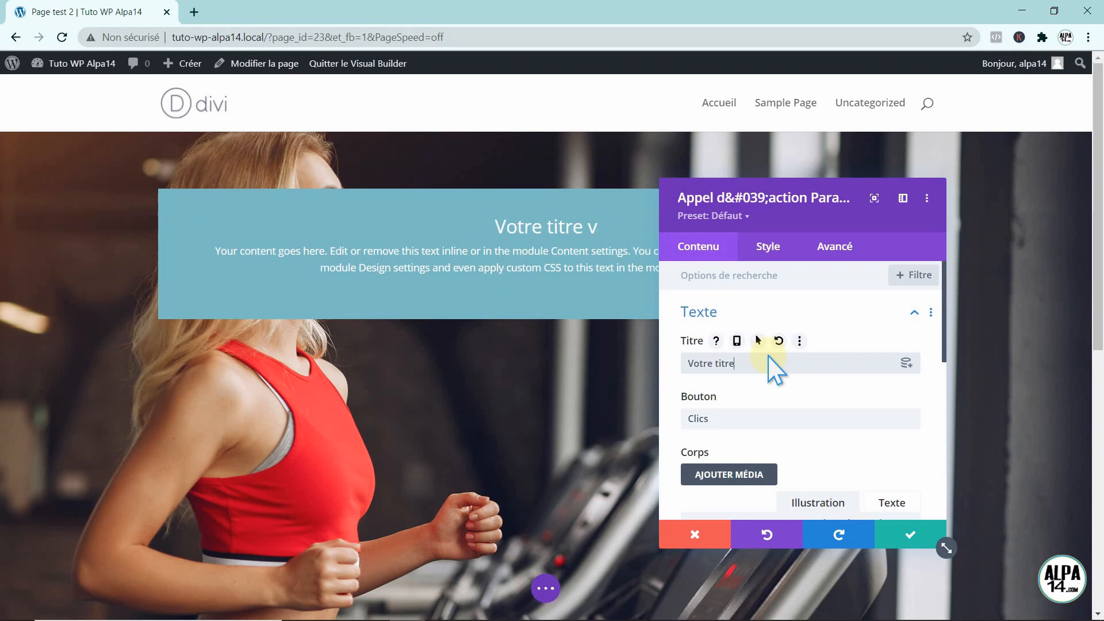
pyautogui.write('Fitness')
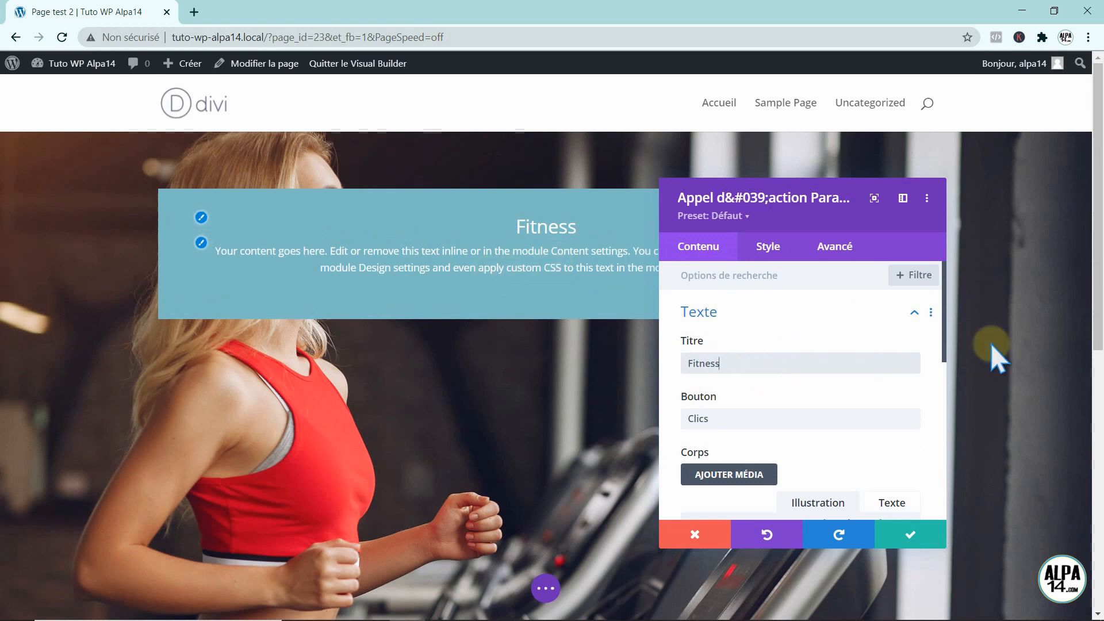
# Shorten the module's body text to "Edit or remove this text inline or in the module Content settings.".
pyautogui.moveTo(950, 348); pyautogui.dragTo(949, 440)
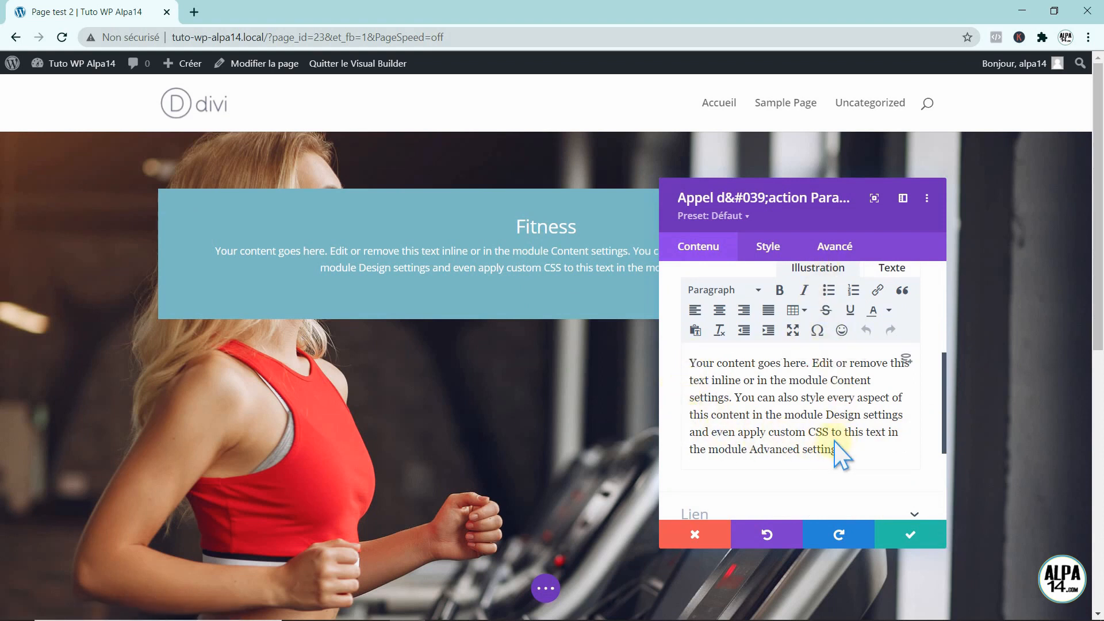
pyautogui.moveTo(845, 450); pyautogui.dragTo(733, 401)
pyautogui.press('BackSpace')
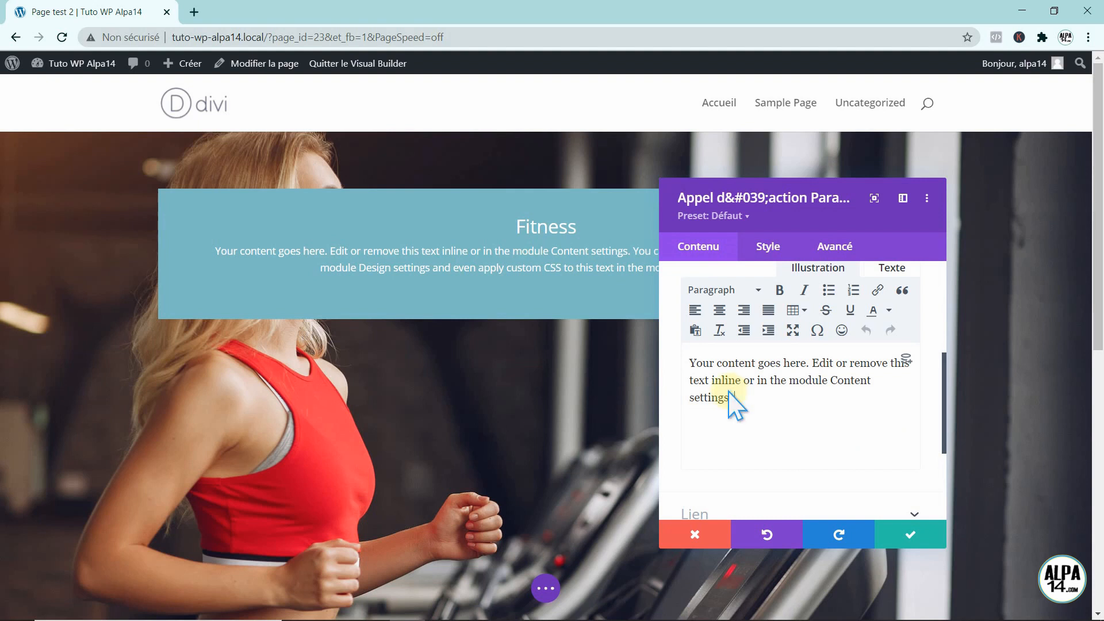
pyautogui.moveTo(807, 362); pyautogui.dragTo(689, 363)
pyautogui.press('BackSpace')
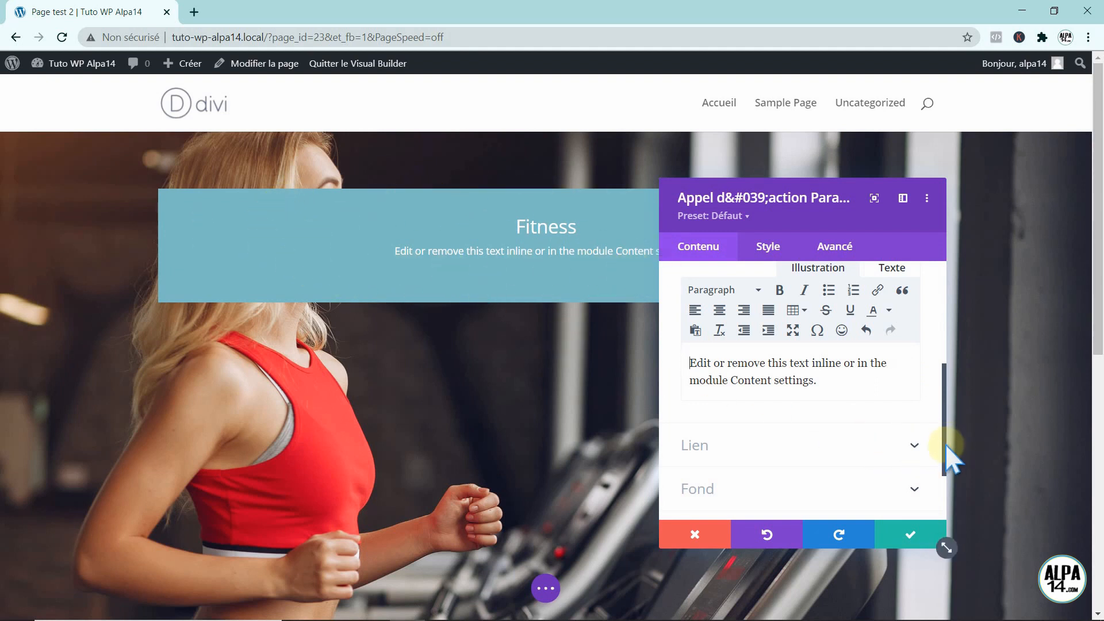
# Remove the blue background color from the call-to-action module.
pyautogui.moveTo(945, 445); pyautogui.dragTo(946, 476)
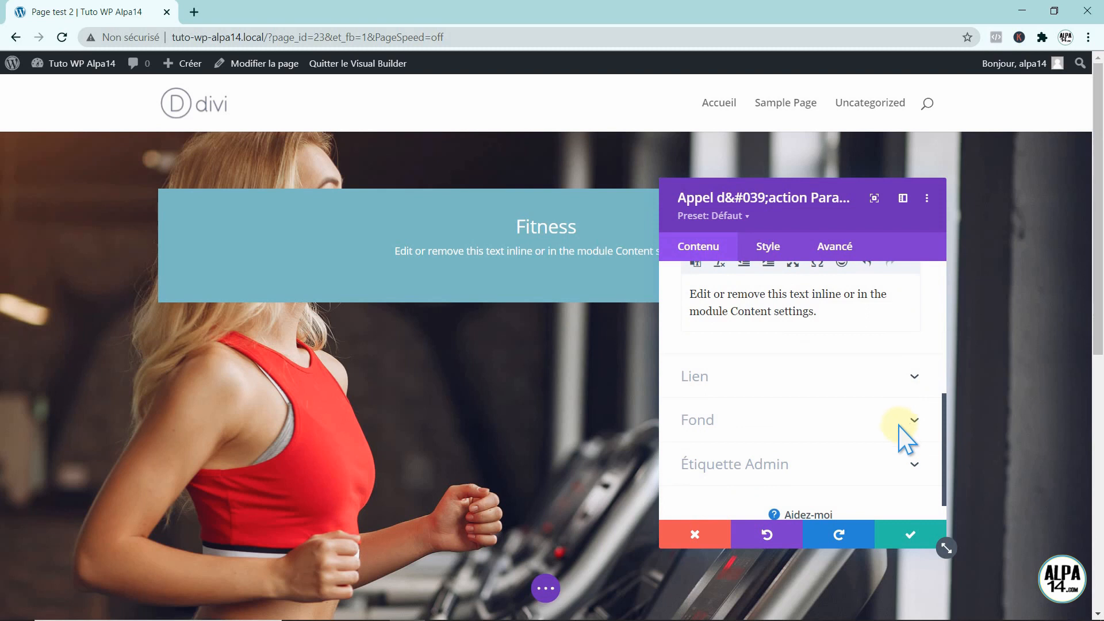
pyautogui.click(899, 425)
pyautogui.moveTo(948, 403); pyautogui.dragTo(947, 415)
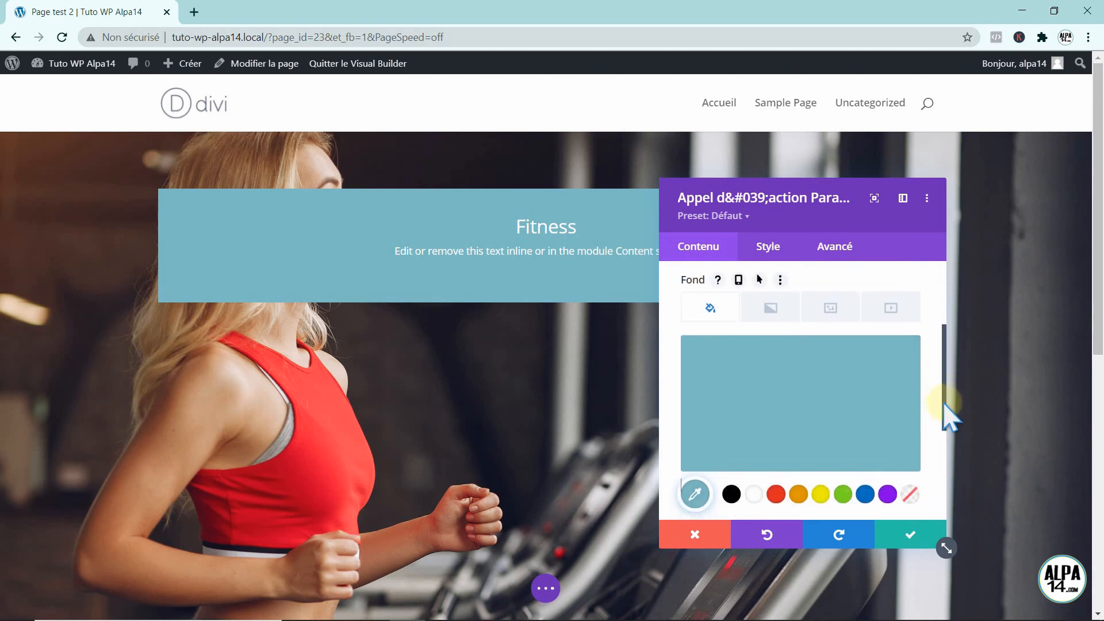
pyautogui.moveTo(861, 364)
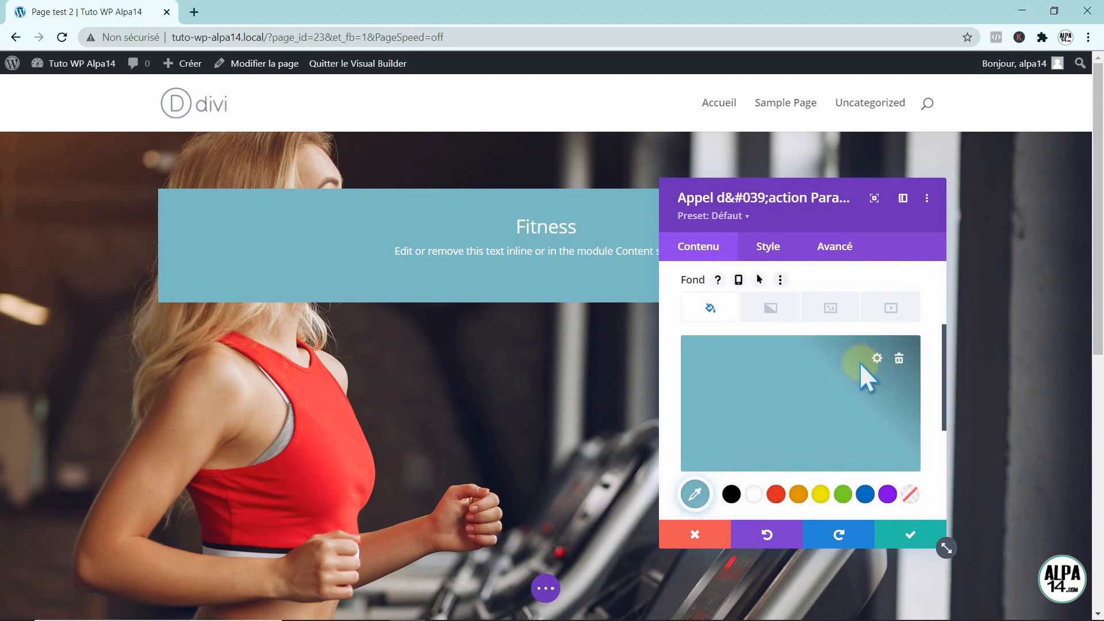
pyautogui.click(898, 357)
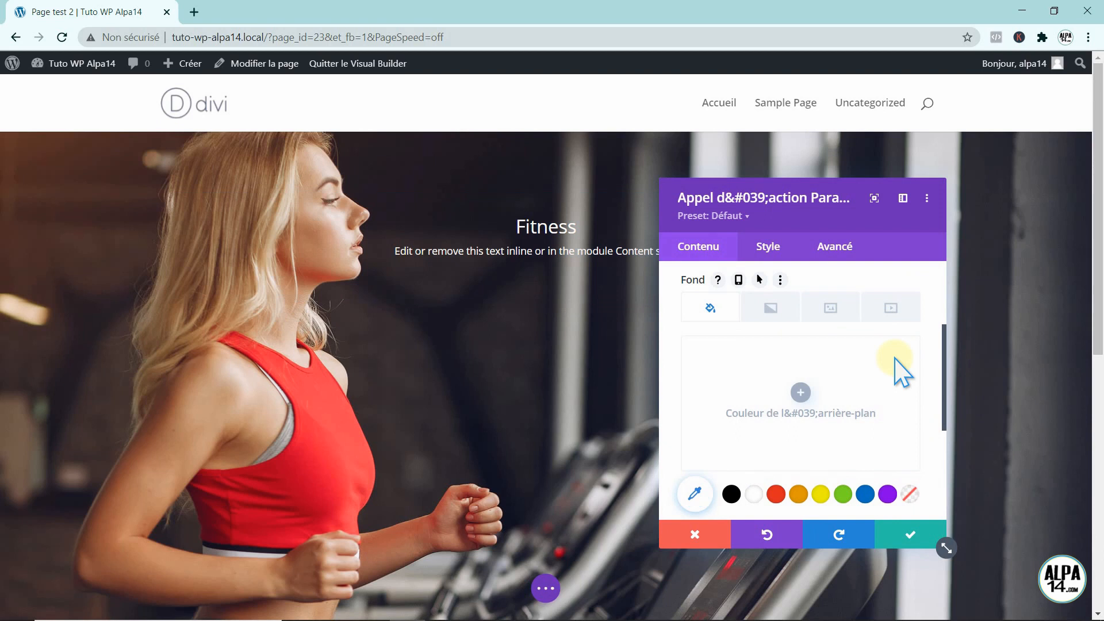
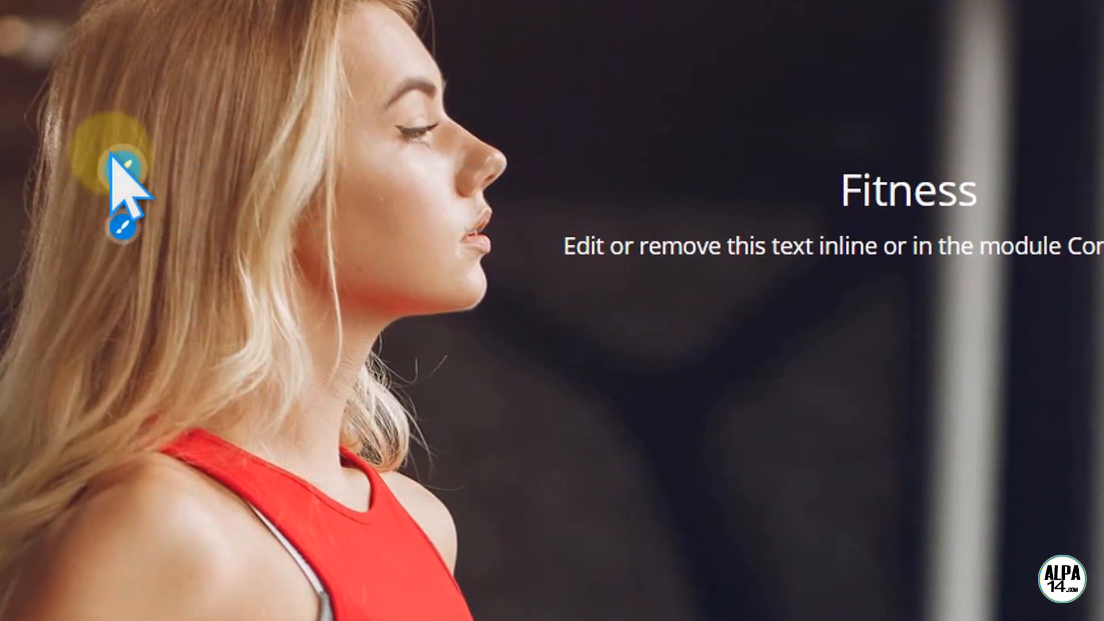
# Set the module title's heading level to H1 and its font weight to "Semi Gras".
pyautogui.click(120, 167)
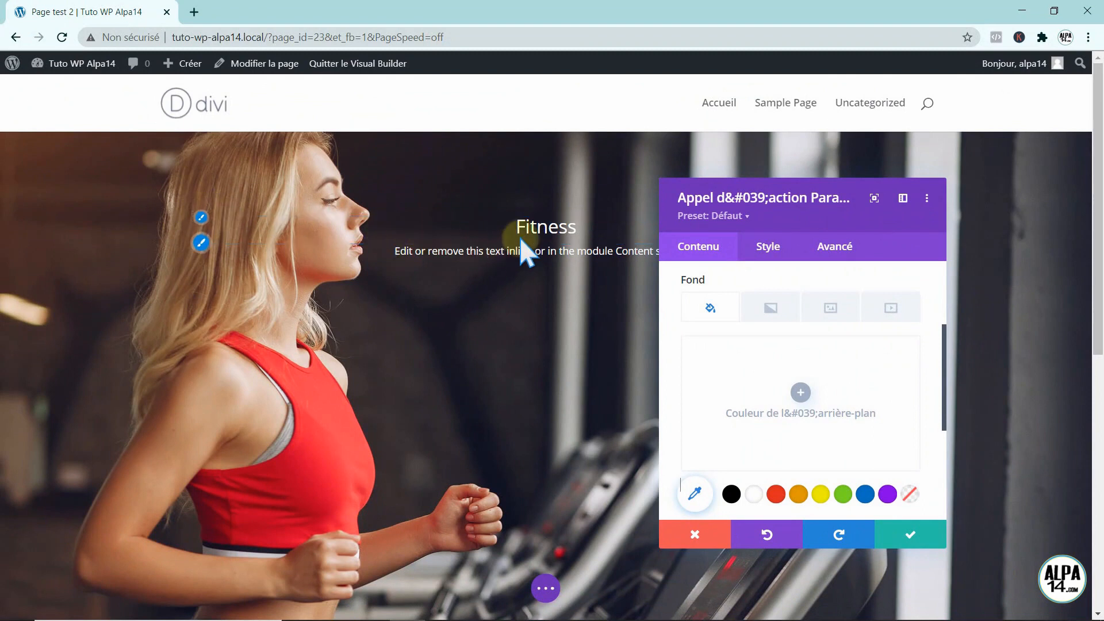
pyautogui.click(197, 217)
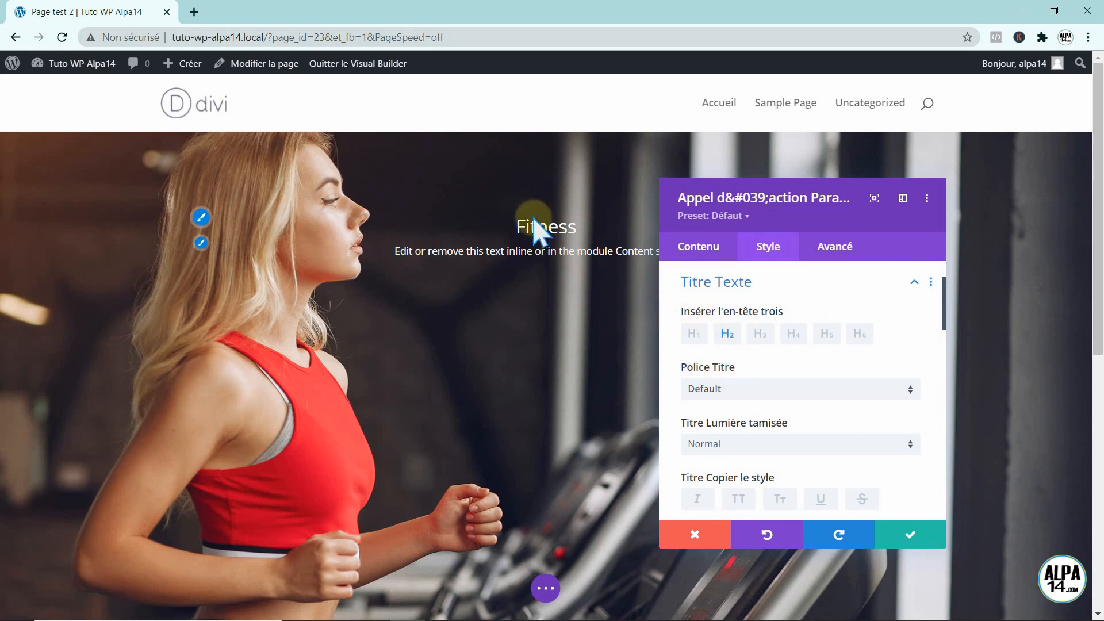
pyautogui.click(693, 335)
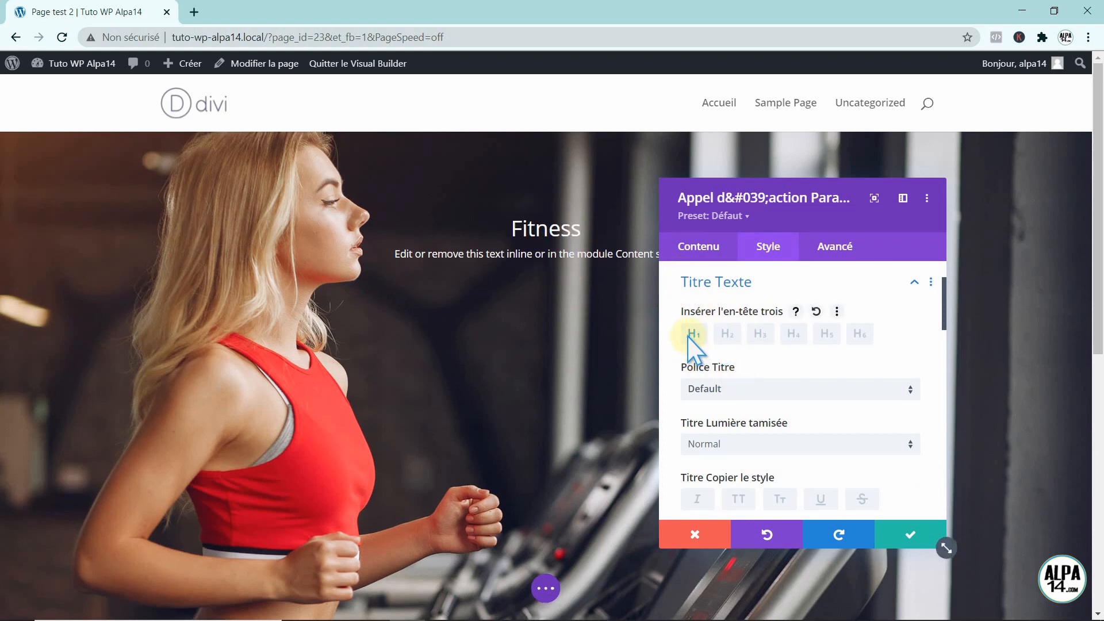
pyautogui.moveTo(944, 308); pyautogui.dragTo(945, 316)
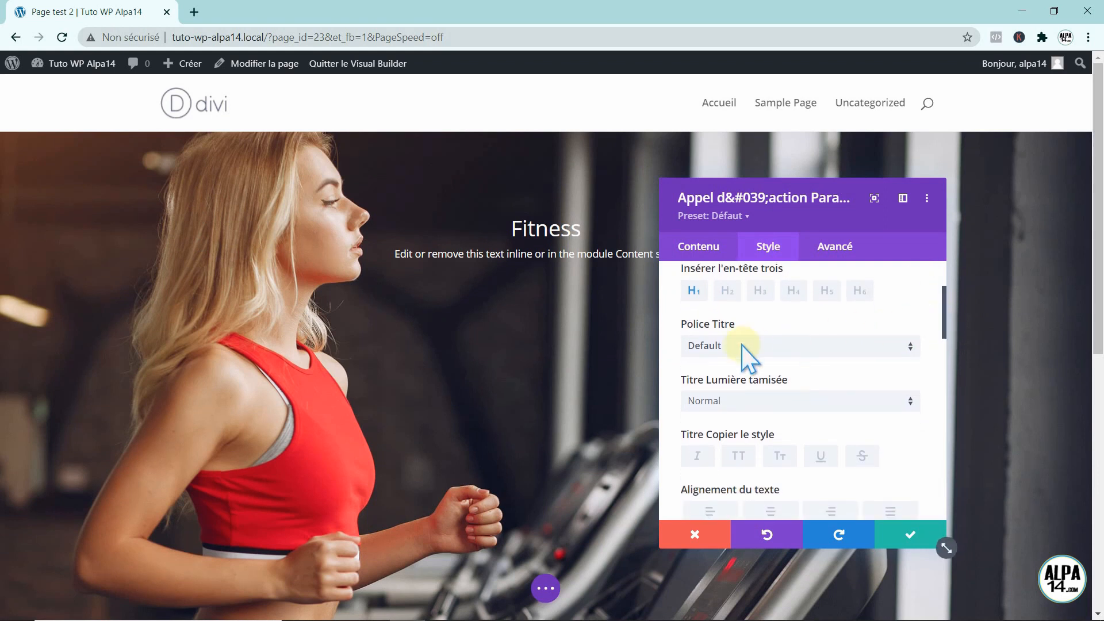
pyautogui.click(908, 401)
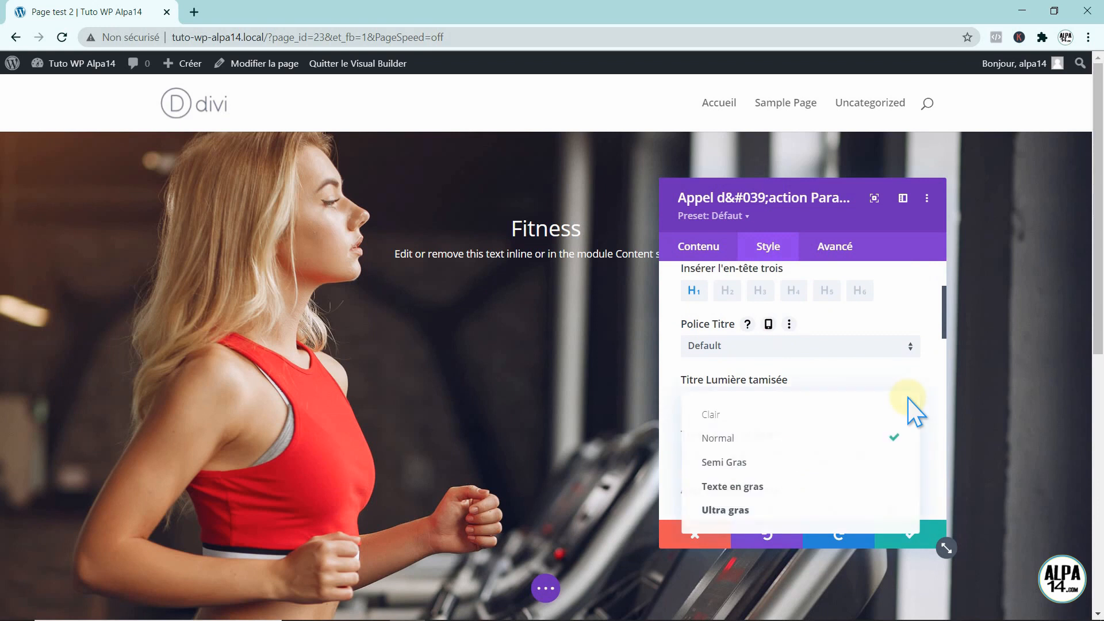
pyautogui.click(794, 469)
# Increase the module title's text size to 59px.
pyautogui.moveTo(945, 328); pyautogui.dragTo(940, 374)
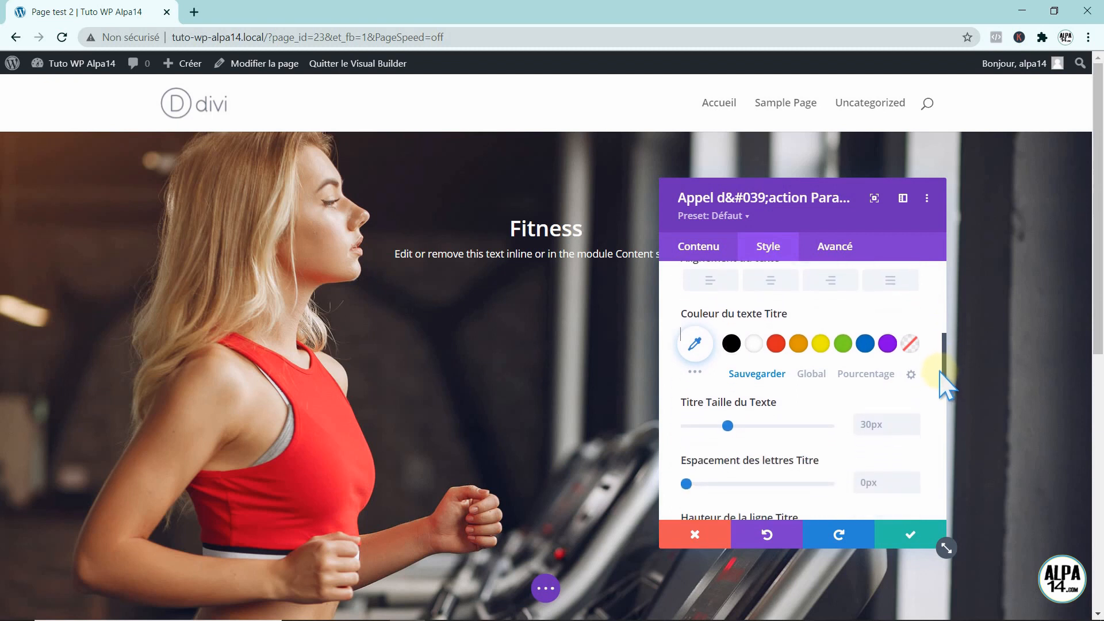
pyautogui.moveTo(727, 426); pyautogui.dragTo(749, 426)
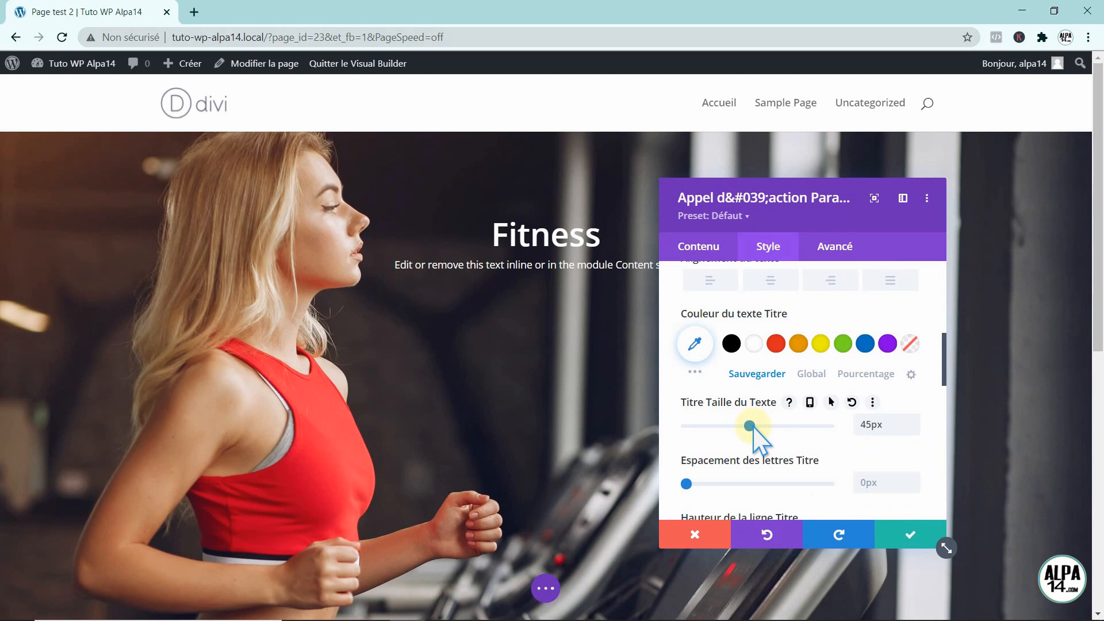
pyautogui.moveTo(749, 426); pyautogui.dragTo(769, 426)
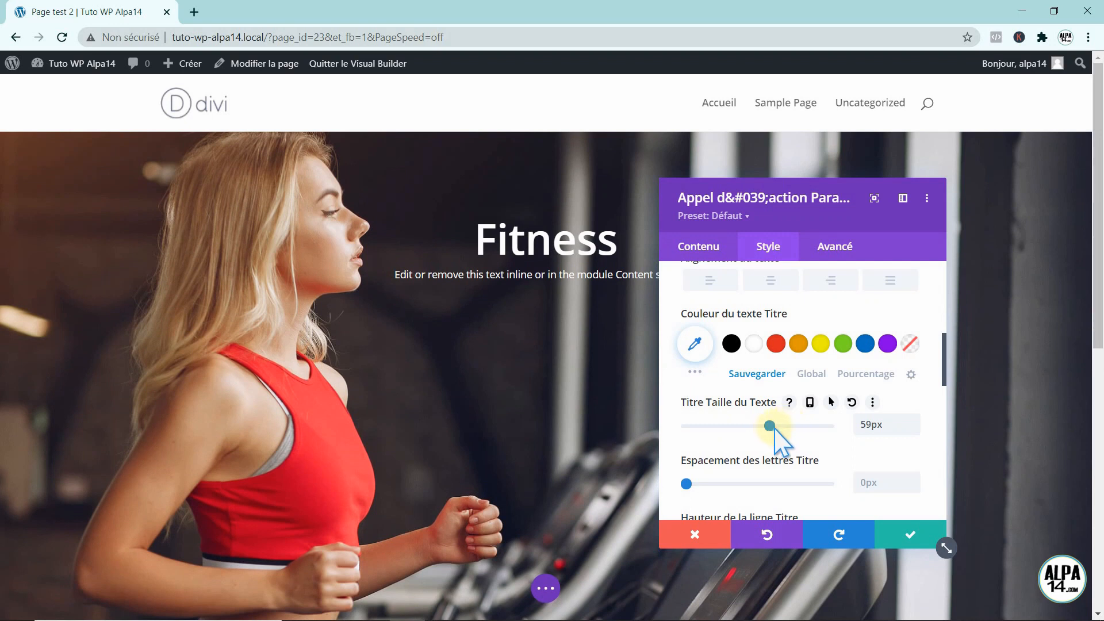
# Enlarge the call-to-action title's text further, apply the first text shadow preset to it, and save the module.
pyautogui.moveTo(769, 426); pyautogui.dragTo(789, 426)
pyautogui.moveTo(944, 372); pyautogui.dragTo(941, 417)
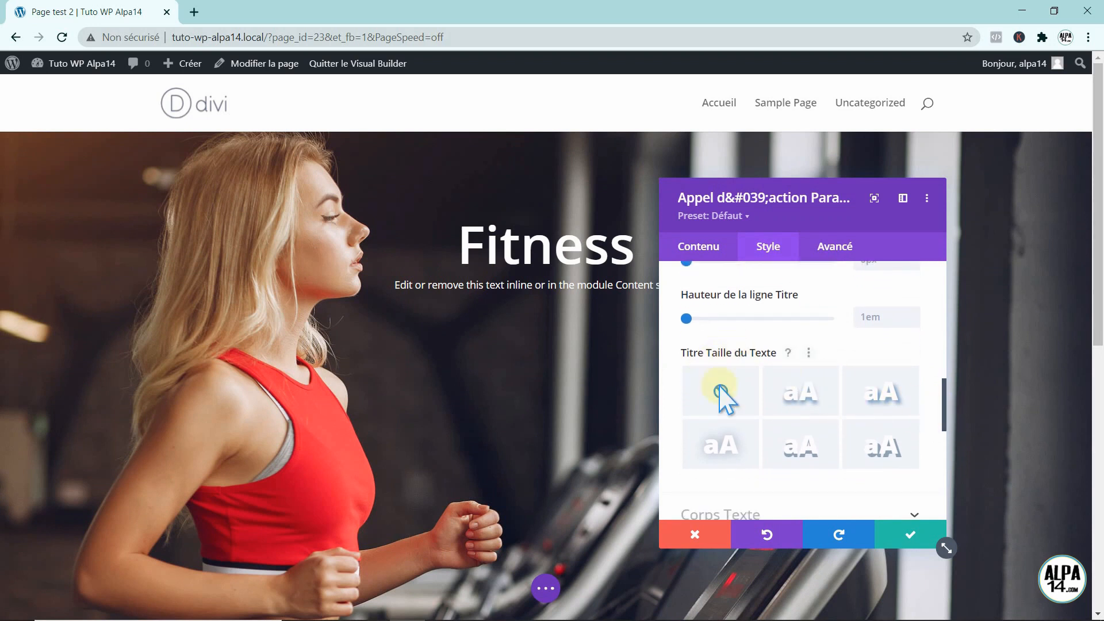
pyautogui.click(794, 397)
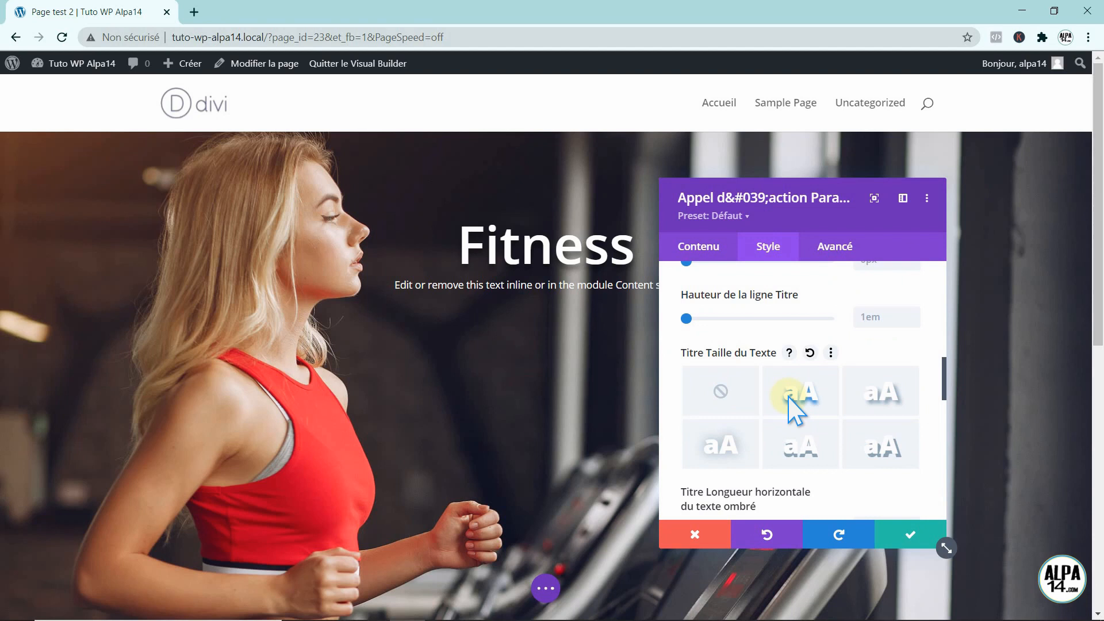
pyautogui.click(905, 529)
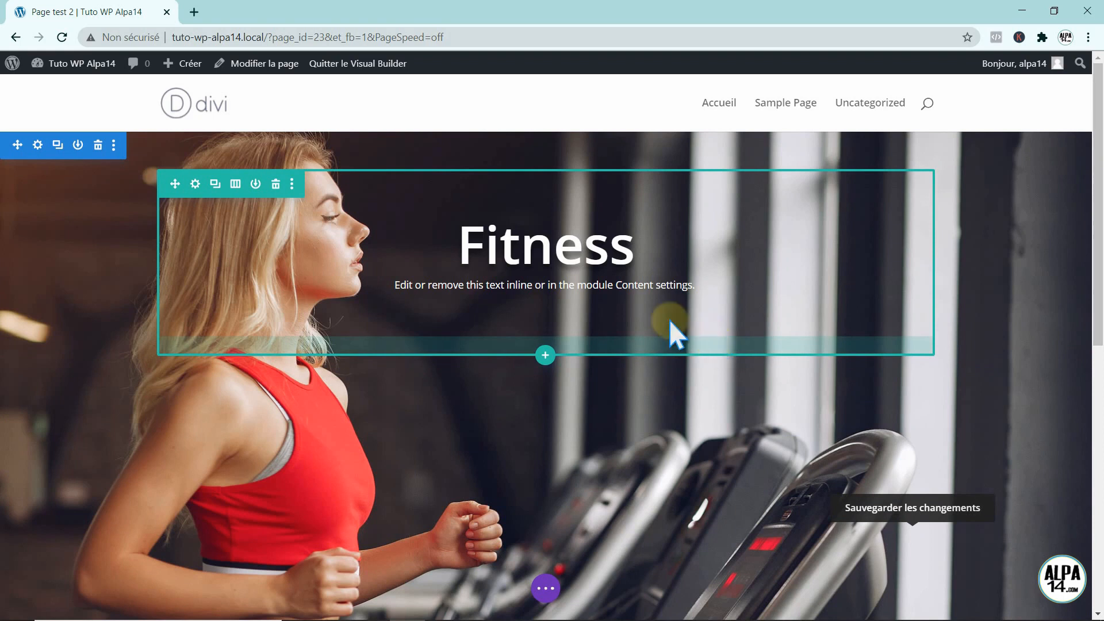
# Try inline editing by appending sample letters to the "Fitness" title on the page, and delete them again.
pyautogui.click(632, 252)
pyautogui.write('dfdsfdsfs')
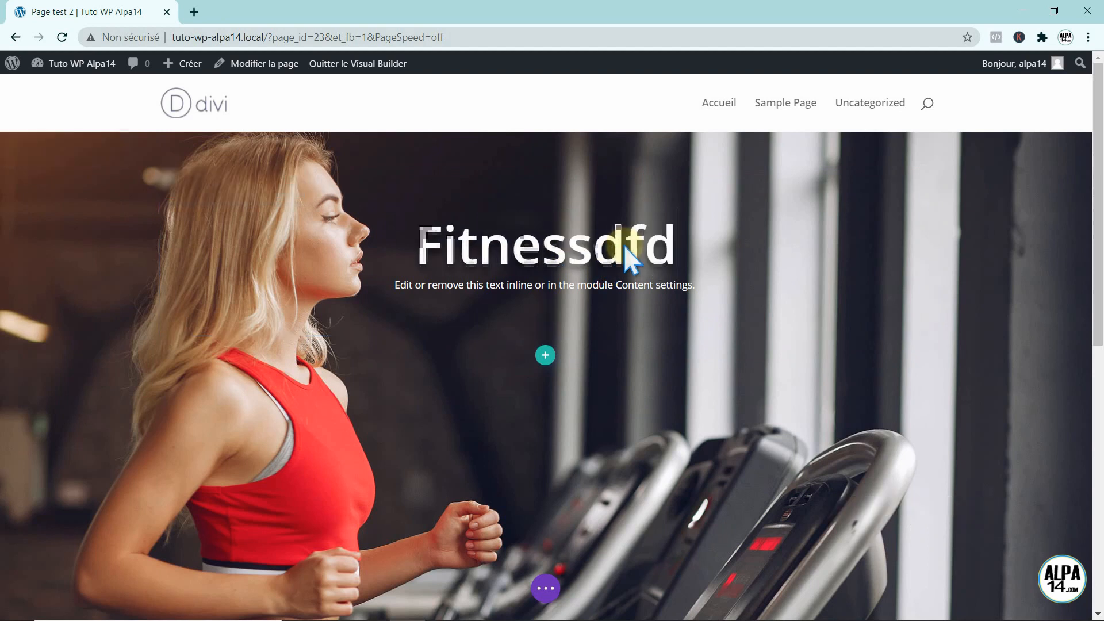
pyautogui.press('BackSpace')
pyautogui.press('BackSpace')
pyautogui.press('BackSpace')
pyautogui.press('BackSpace')
pyautogui.press('BackSpace')
pyautogui.press('BackSpace')
pyautogui.press('BackSpace')
pyautogui.press('BackSpace')
pyautogui.press('BackSpace')
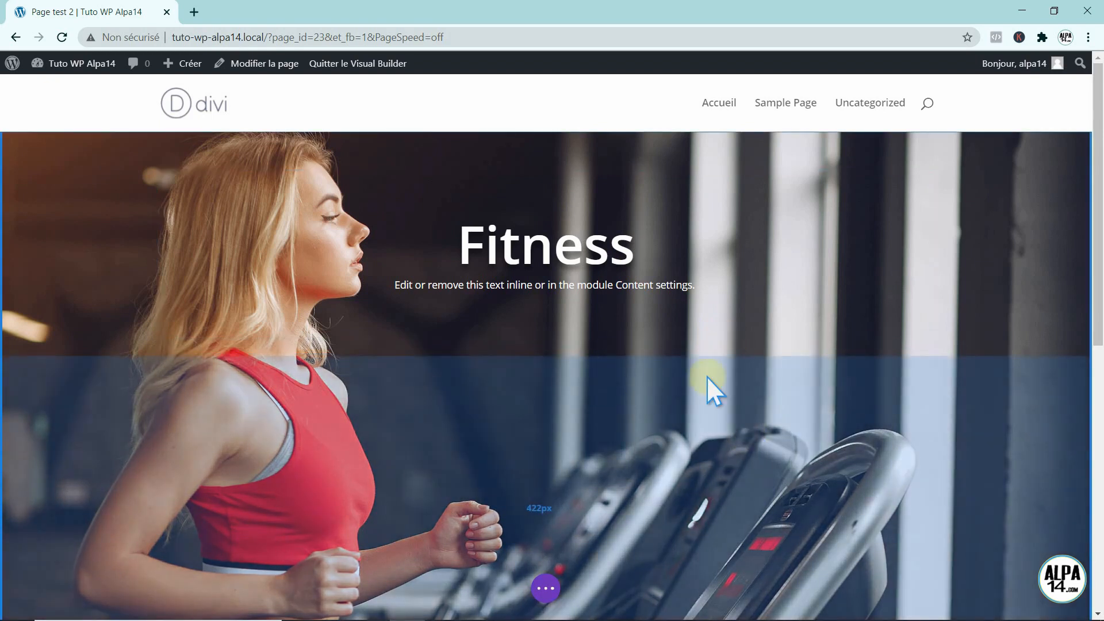
# Insert a Résumé module into the first column of the three-column row below the image section.
pyautogui.scroll(-4, 802, 347)
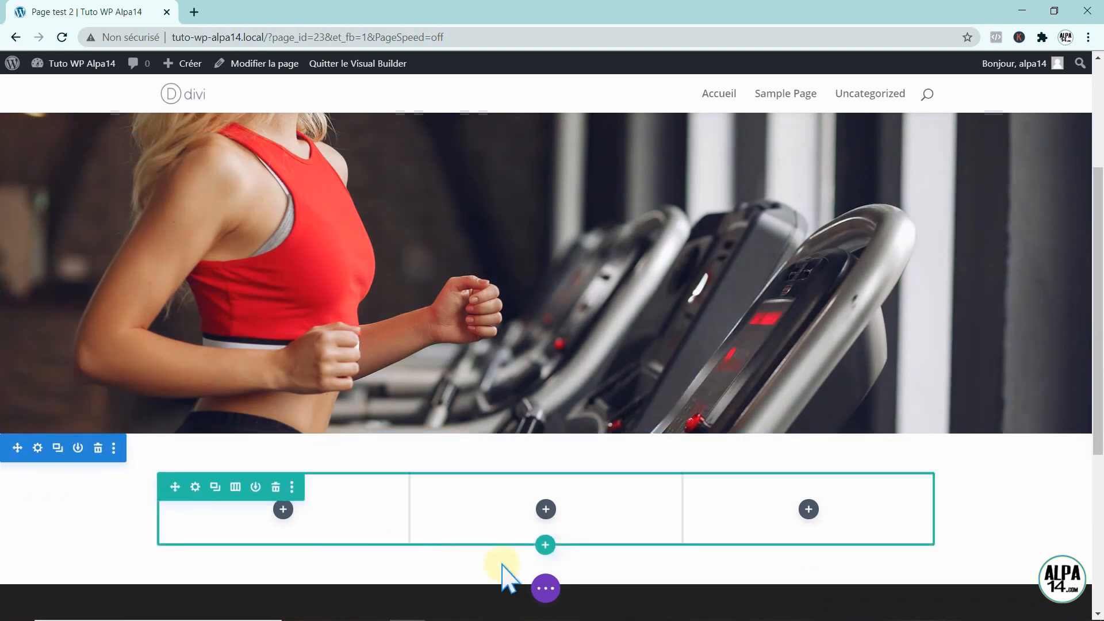
pyautogui.scroll(-1, 1099, 446)
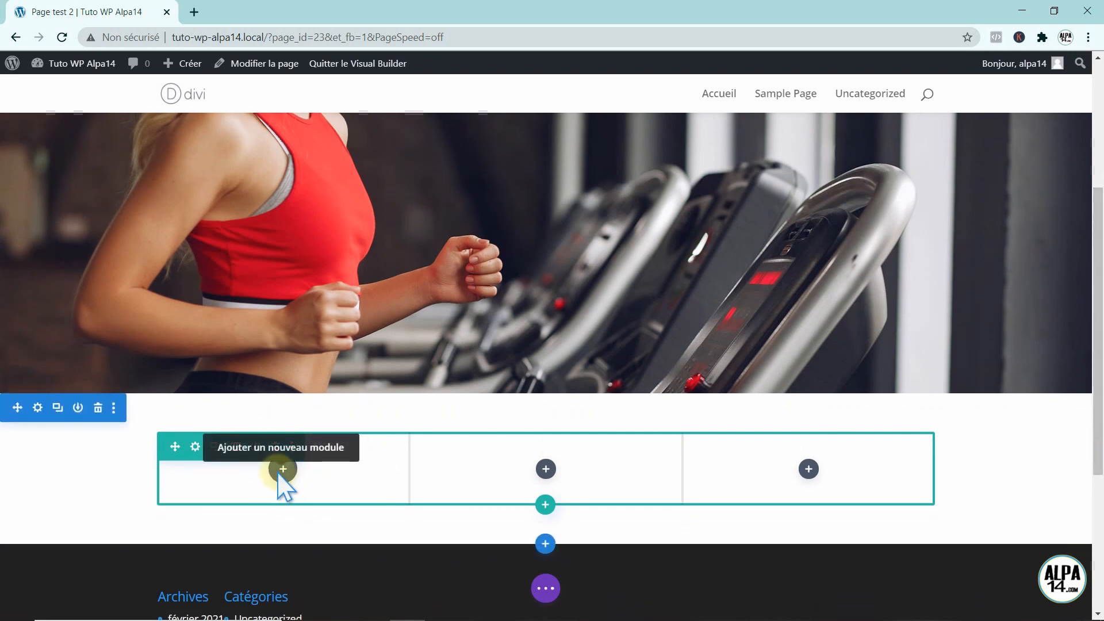
pyautogui.click(283, 469)
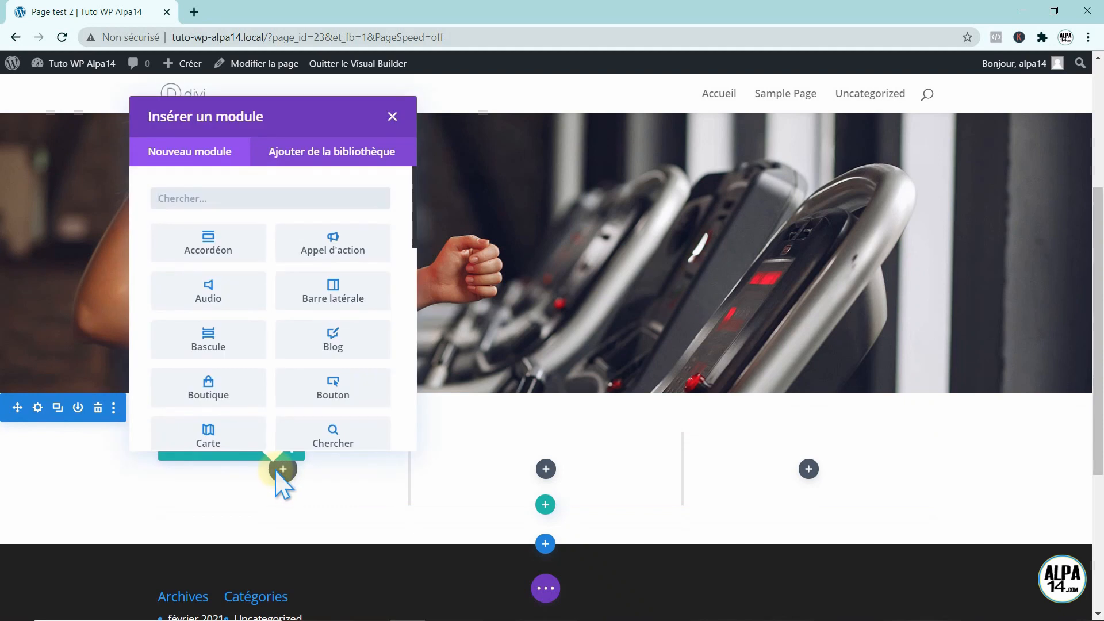
pyautogui.moveTo(415, 221); pyautogui.dragTo(383, 414)
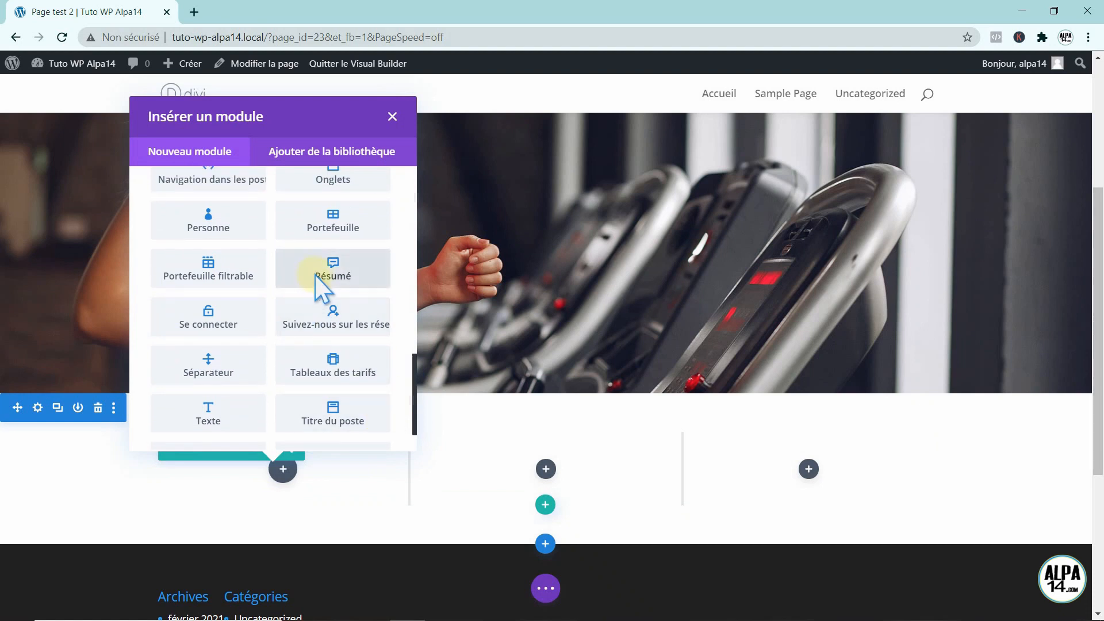
pyautogui.click(316, 275)
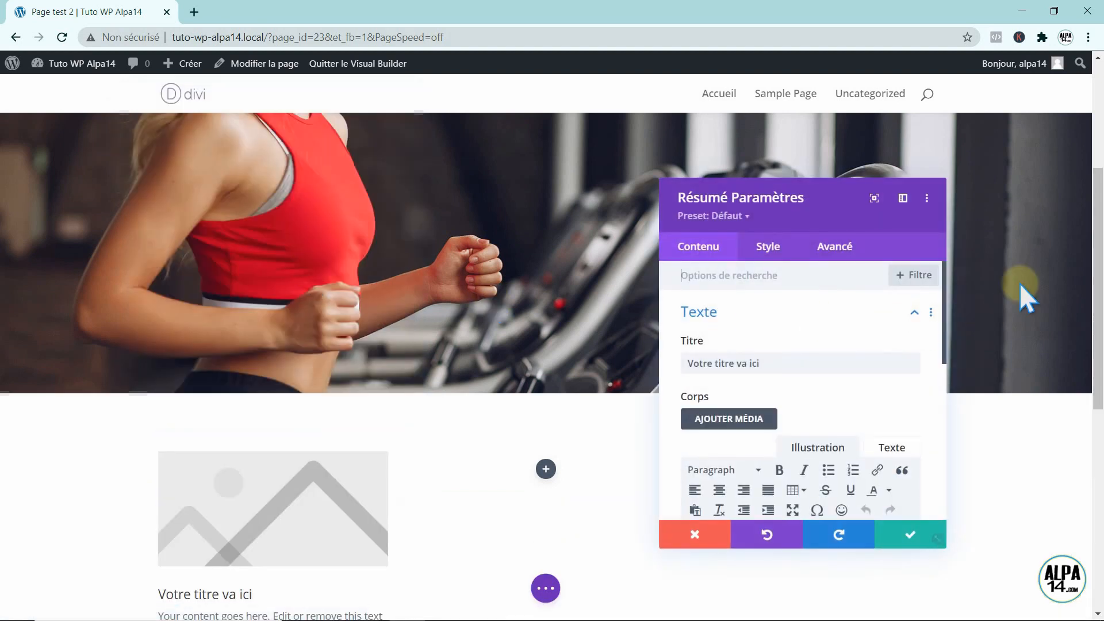
# Replace the Résumé module's placeholder title with "Titre".
pyautogui.moveTo(1098, 358); pyautogui.dragTo(1098, 429)
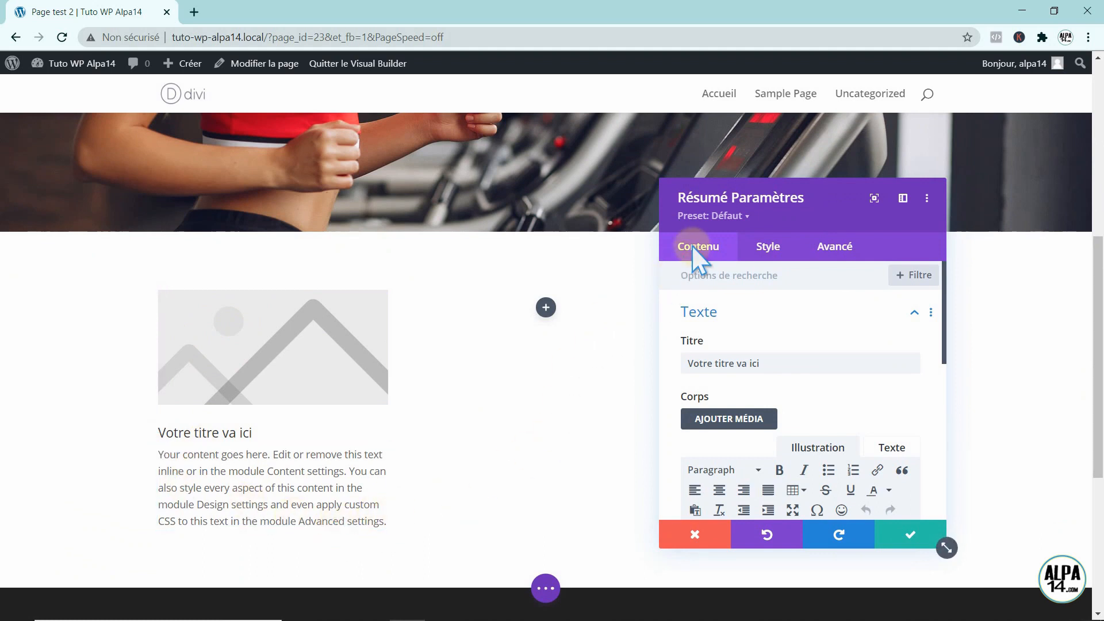
pyautogui.moveTo(817, 187); pyautogui.dragTo(680, 194)
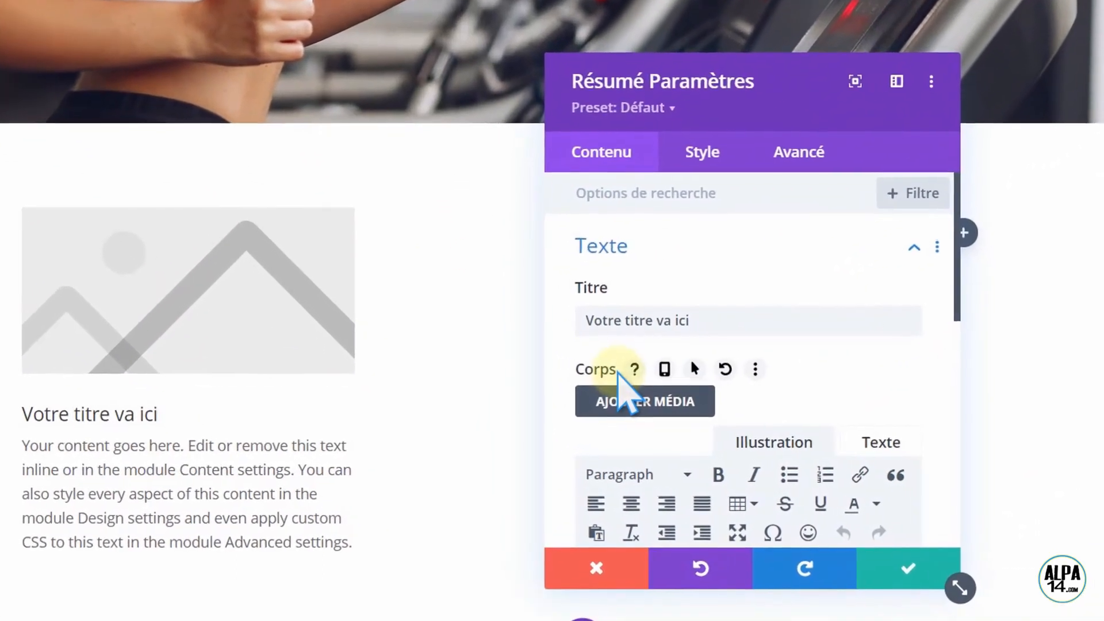
pyautogui.moveTo(709, 320); pyautogui.dragTo(559, 306)
pyautogui.press('BackSpace')
pyautogui.write('Titre')
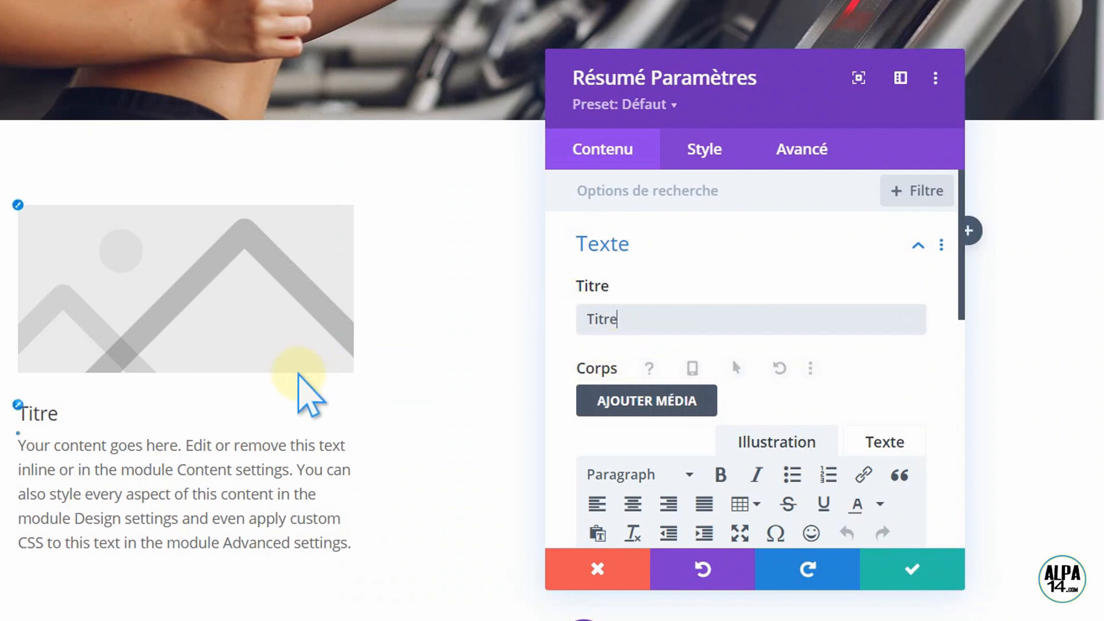
# Switch the Résumé module from an image to an icon and choose the clock icon with the backward arrow.
pyautogui.scroll(-3, 277, 388)
pyautogui.moveTo(956, 291); pyautogui.dragTo(933, 411)
pyautogui.scroll(-2, 889, 451)
pyautogui.click(672, 403)
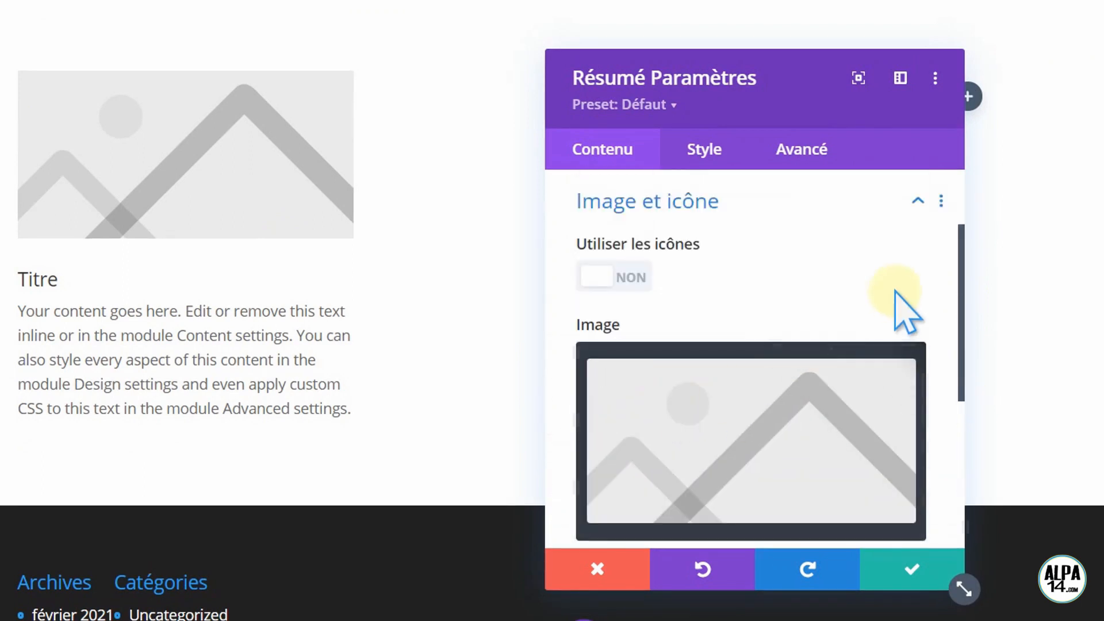
pyautogui.click(628, 270)
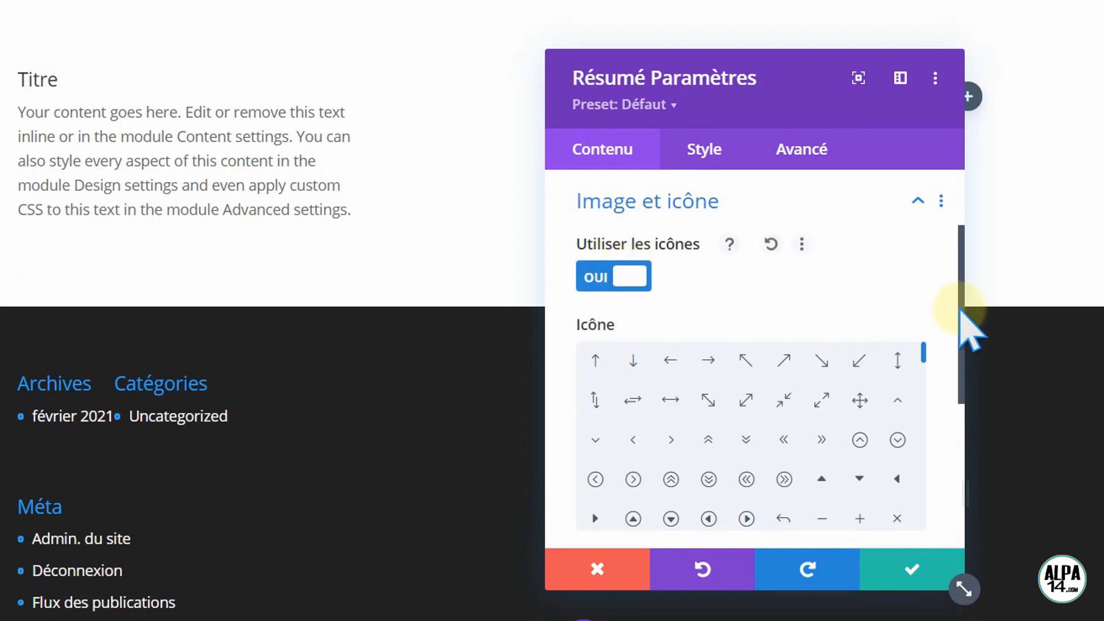
pyautogui.moveTo(961, 323); pyautogui.dragTo(964, 339)
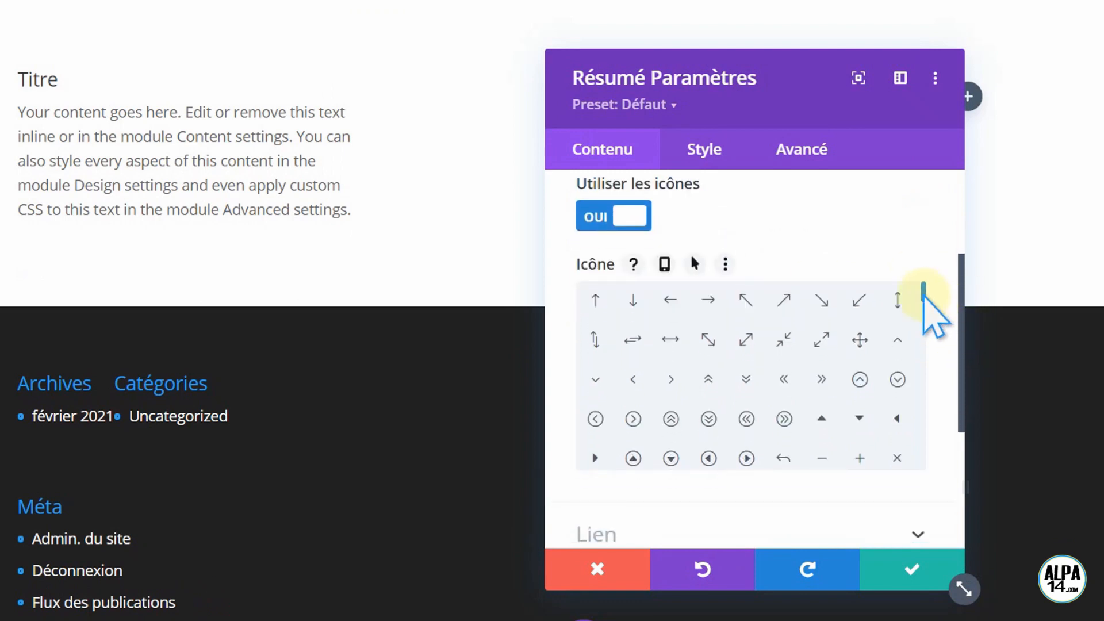
pyautogui.moveTo(923, 294); pyautogui.dragTo(917, 382)
pyautogui.moveTo(909, 396); pyautogui.dragTo(892, 454)
pyautogui.scroll(-1, 892, 454)
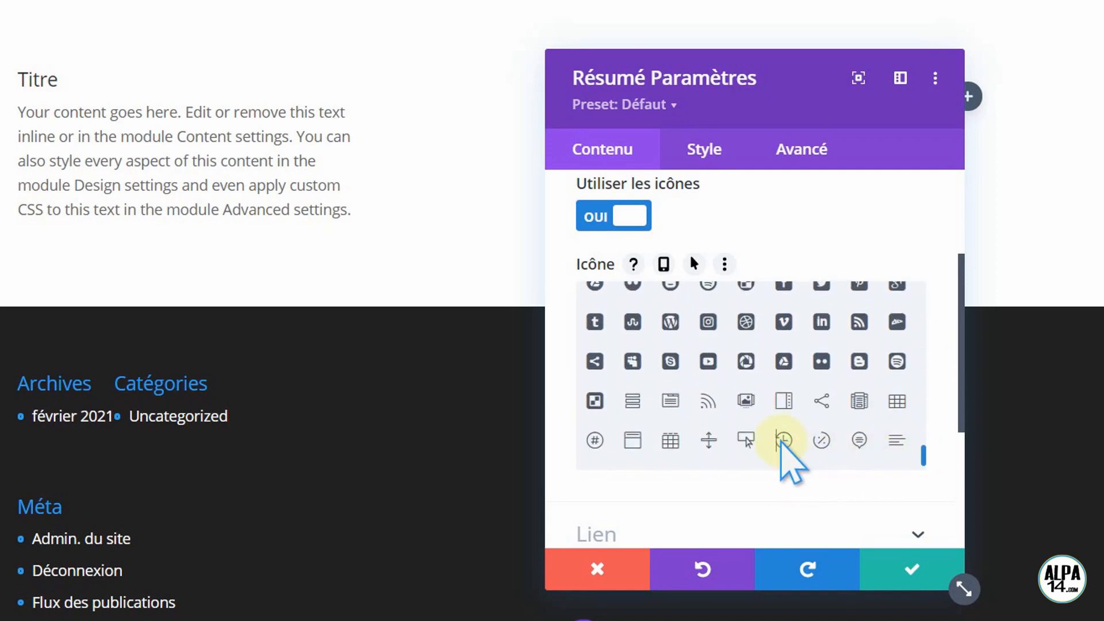
pyautogui.click(782, 442)
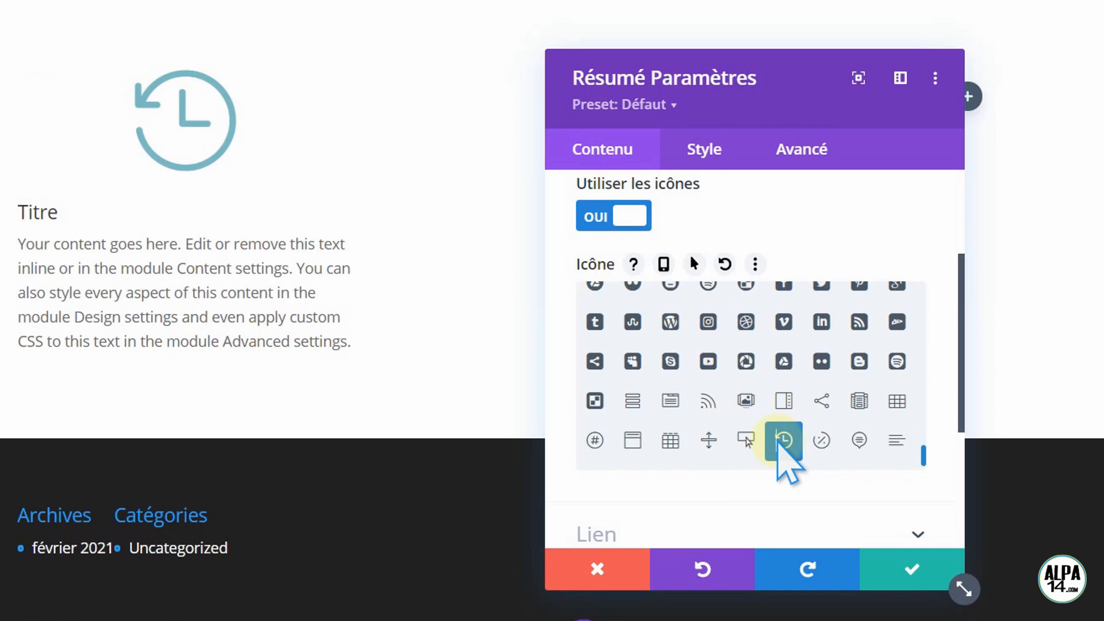
pyautogui.scroll(-1, 785, 460)
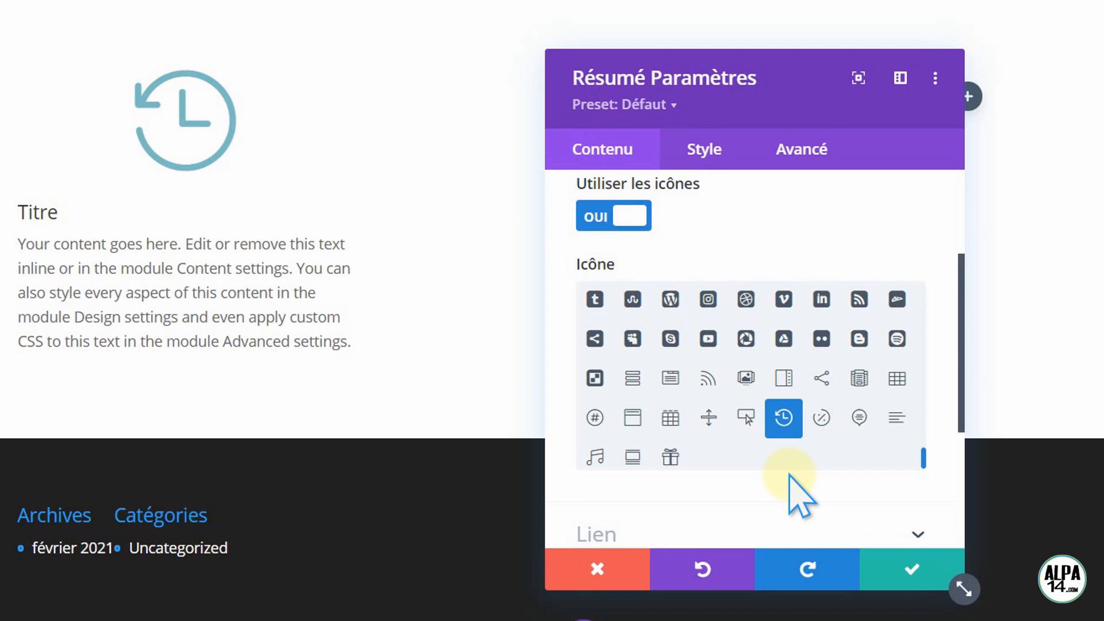
# Set the Résumé module's icon color to the orange swatch.
pyautogui.click(696, 153)
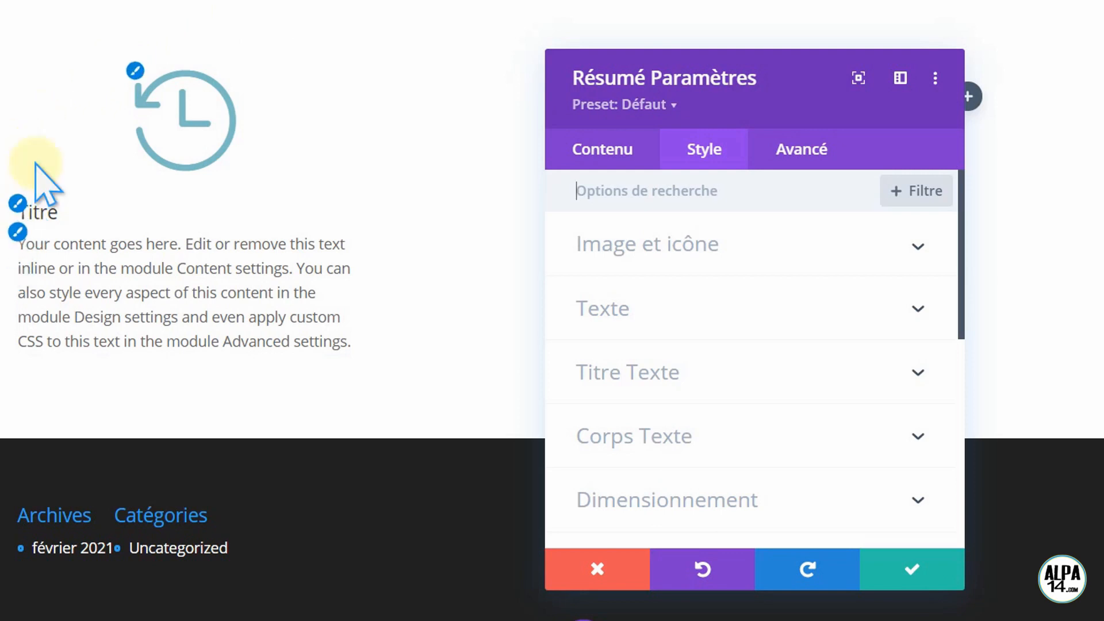
pyautogui.click(129, 75)
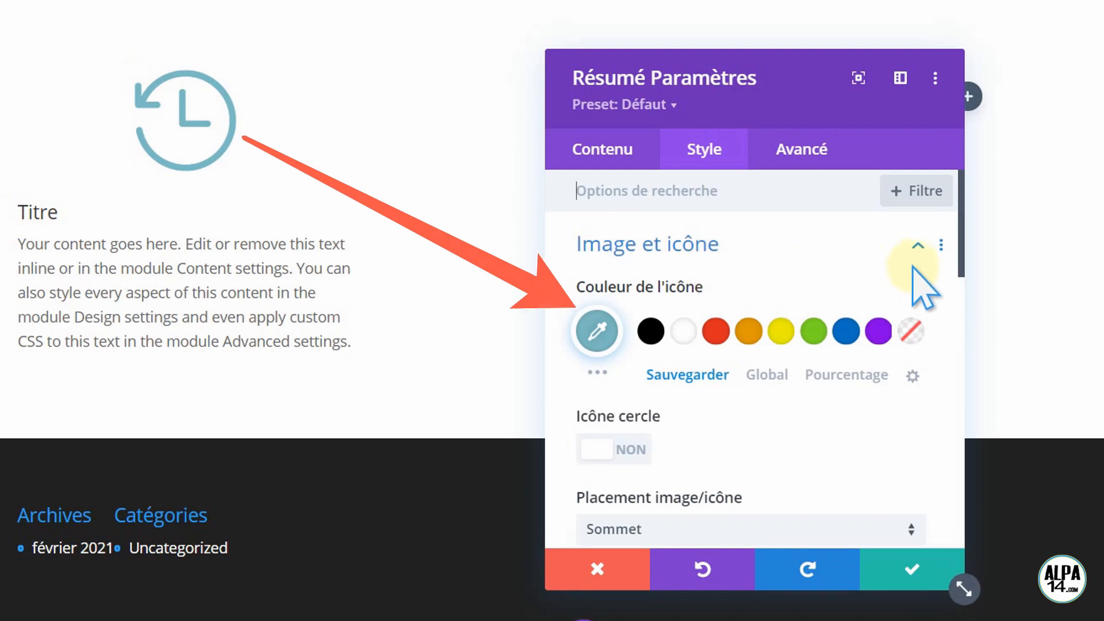
pyautogui.scroll(-1, 960, 260)
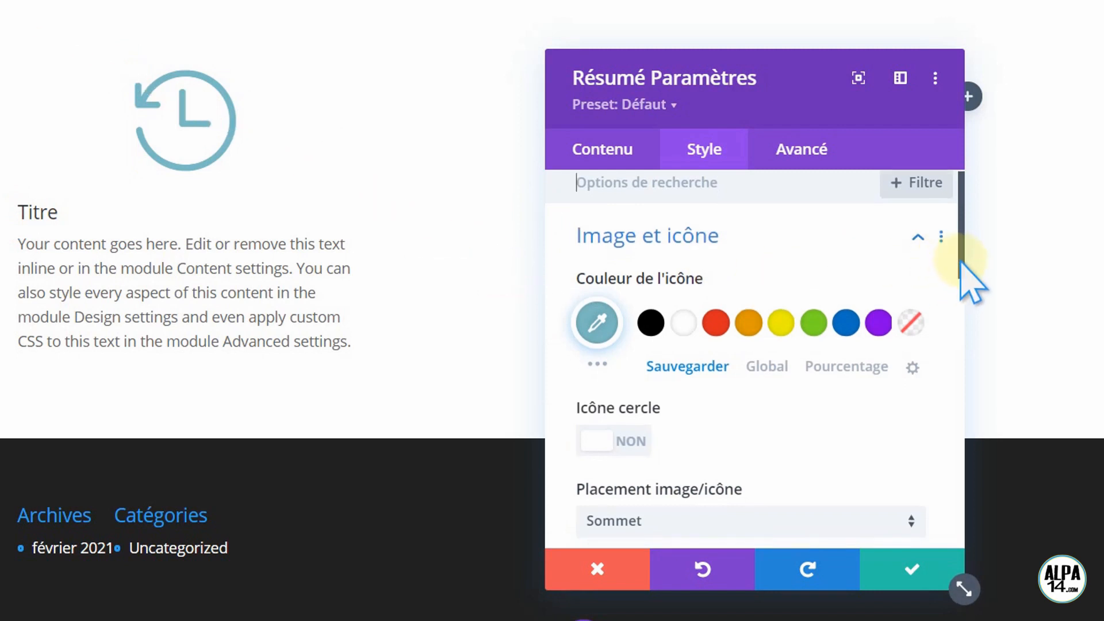
pyautogui.click(748, 315)
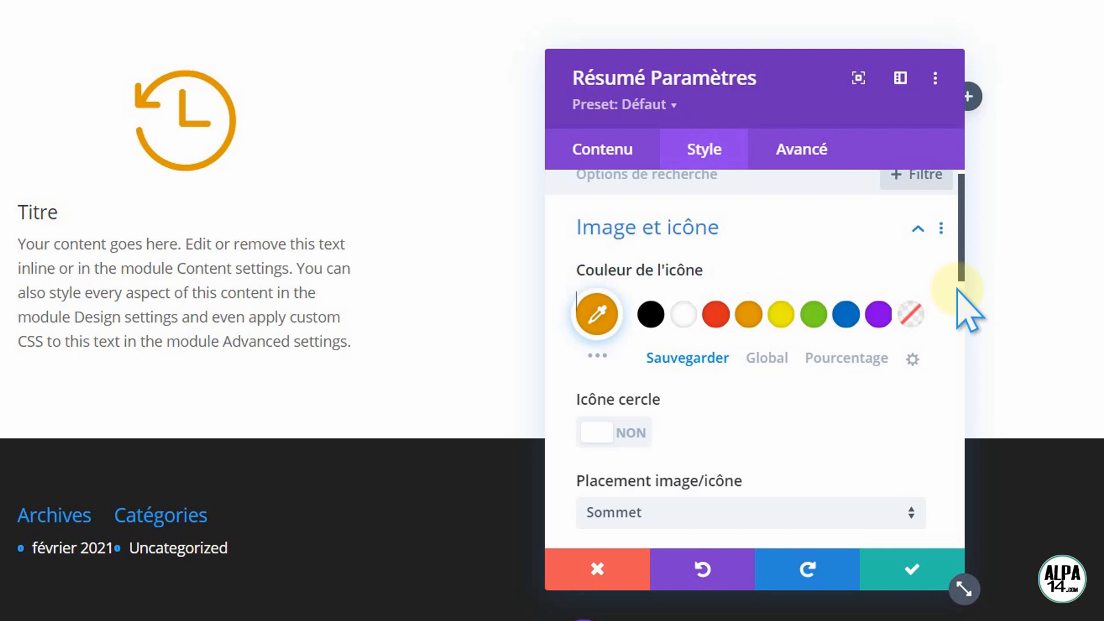
# Set the Résumé title's heading level to H2 and its font weight to "Texte en gras".
pyautogui.click(10, 205)
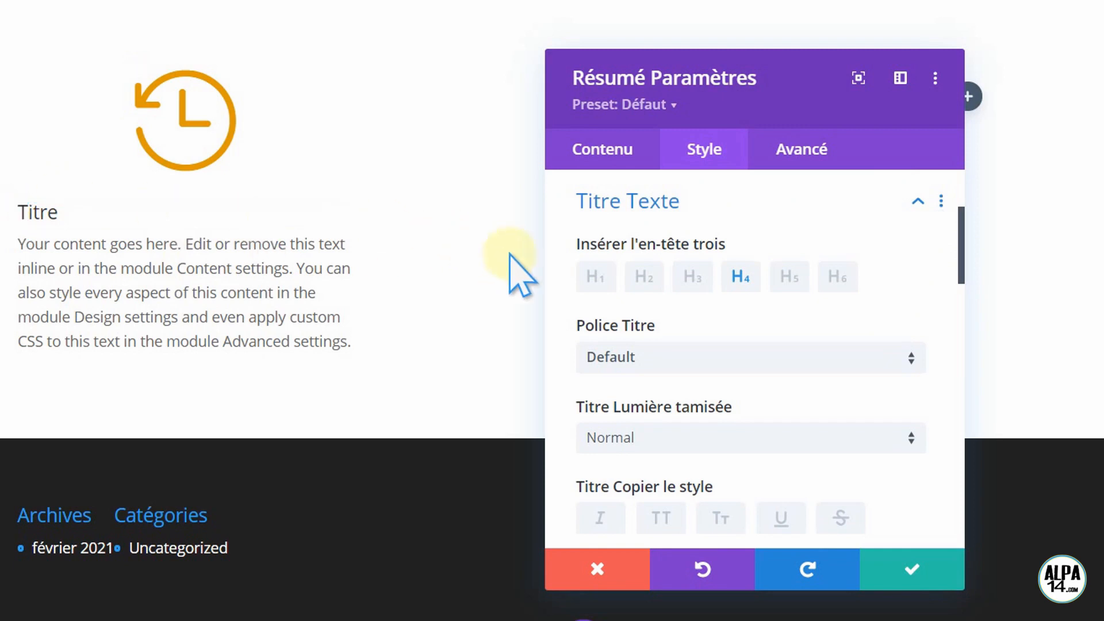
pyautogui.click(642, 279)
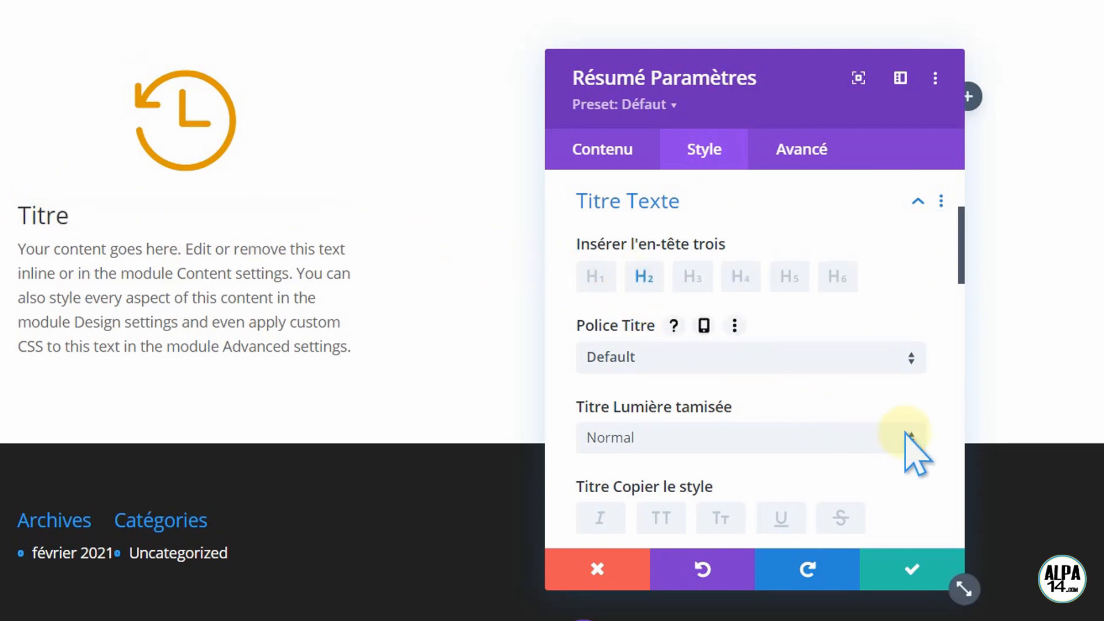
pyautogui.click(905, 434)
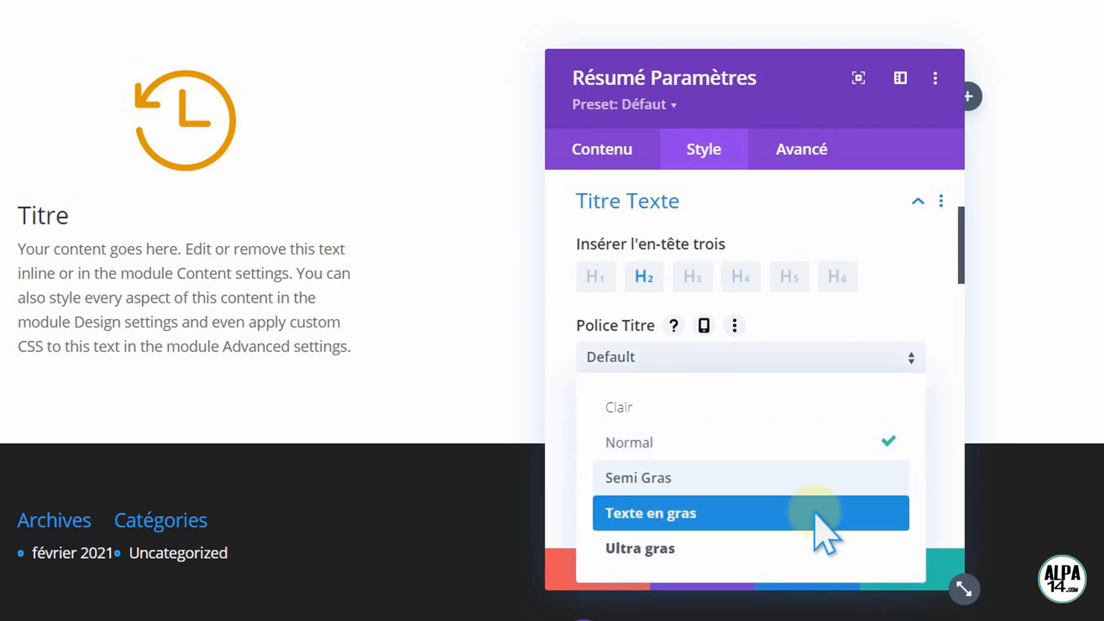
pyautogui.click(814, 514)
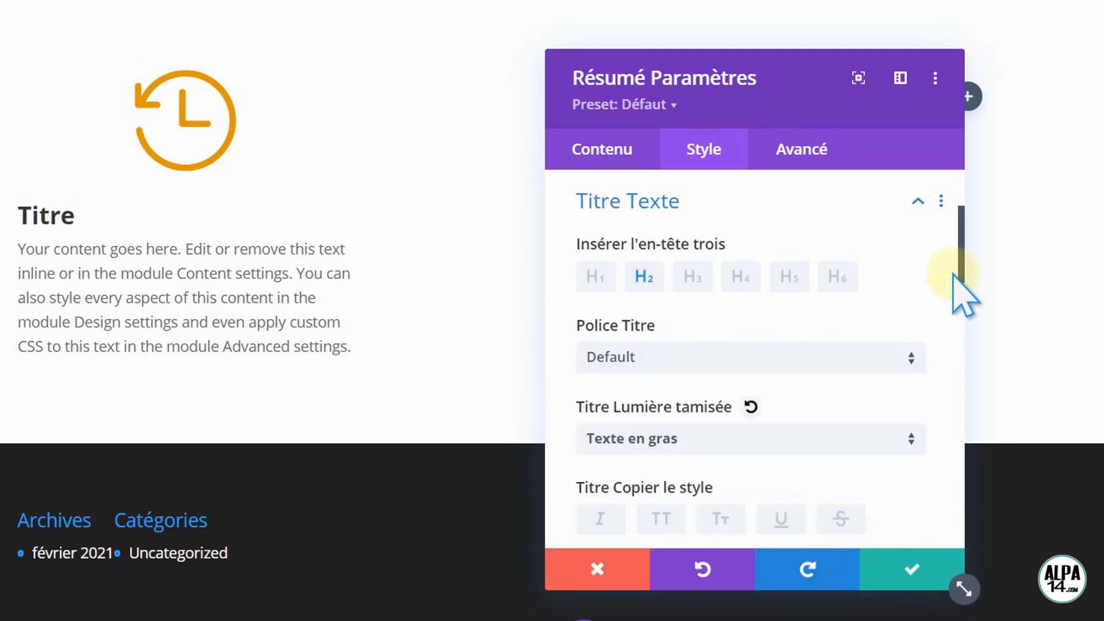
# Center the Résumé title, set its text size to 29px, and save the module.
pyautogui.moveTo(959, 270); pyautogui.dragTo(966, 320)
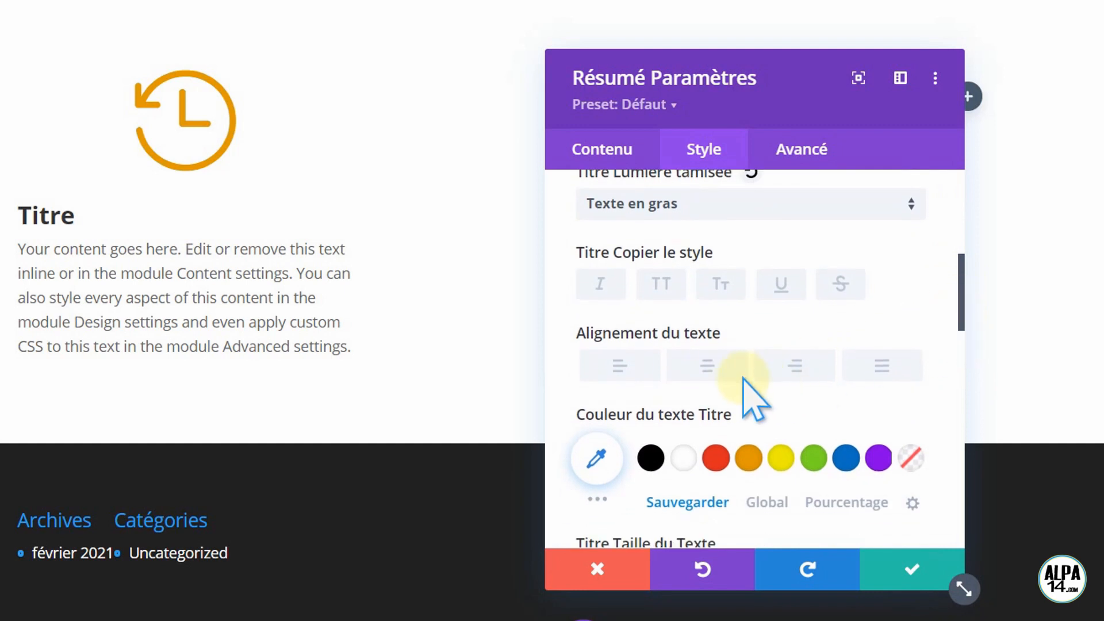
pyautogui.click(707, 365)
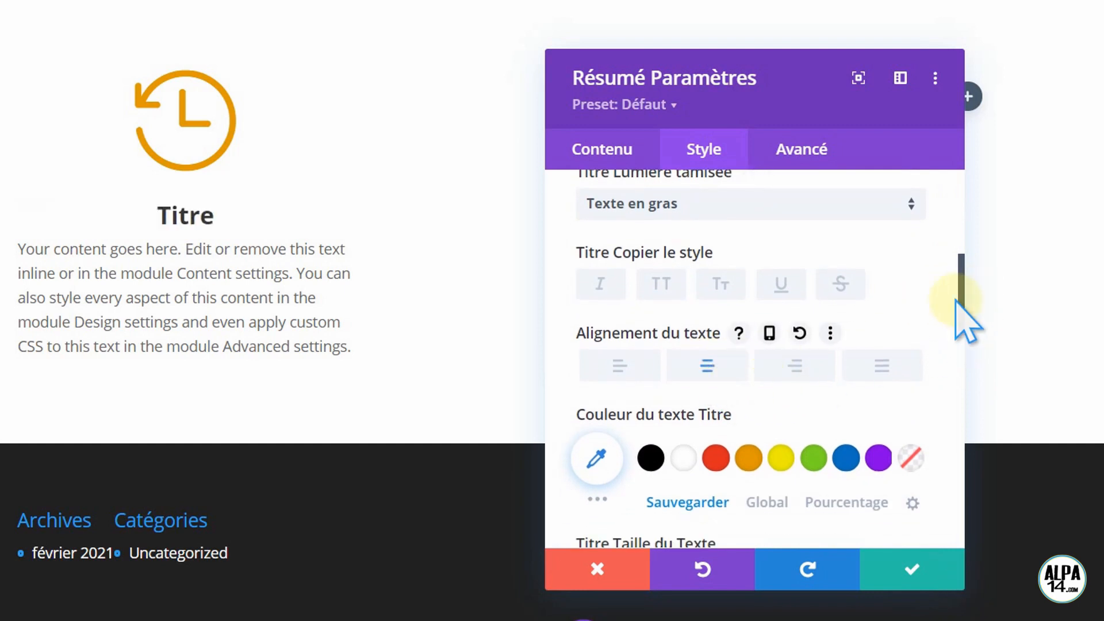
pyautogui.moveTo(960, 316); pyautogui.dragTo(957, 363)
pyautogui.click(915, 390)
pyautogui.click(916, 391)
pyautogui.click(916, 390)
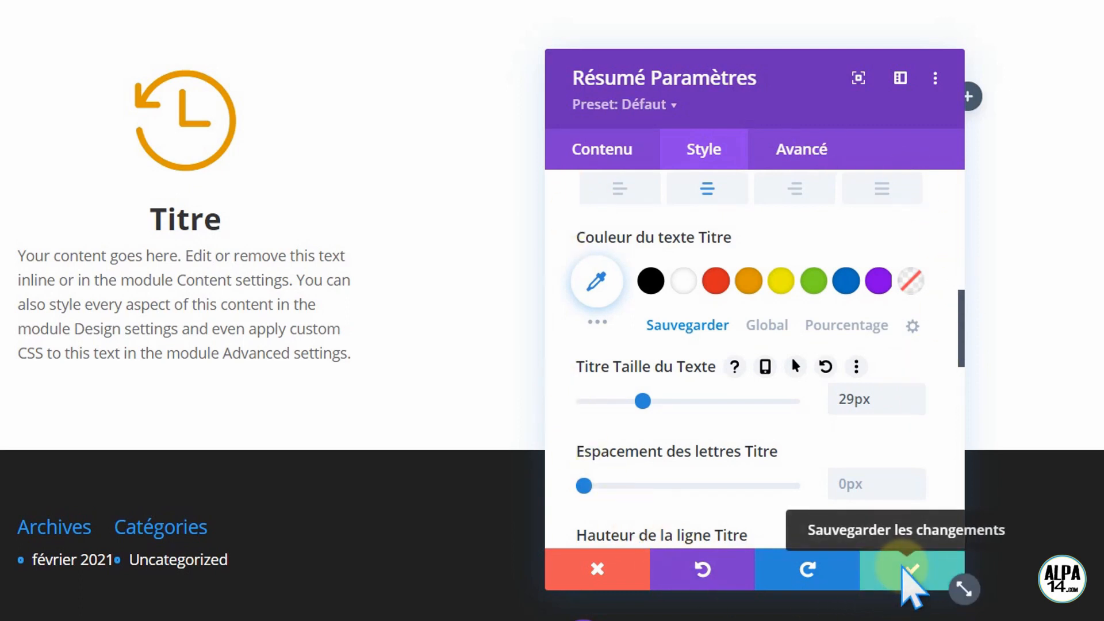
pyautogui.click(902, 568)
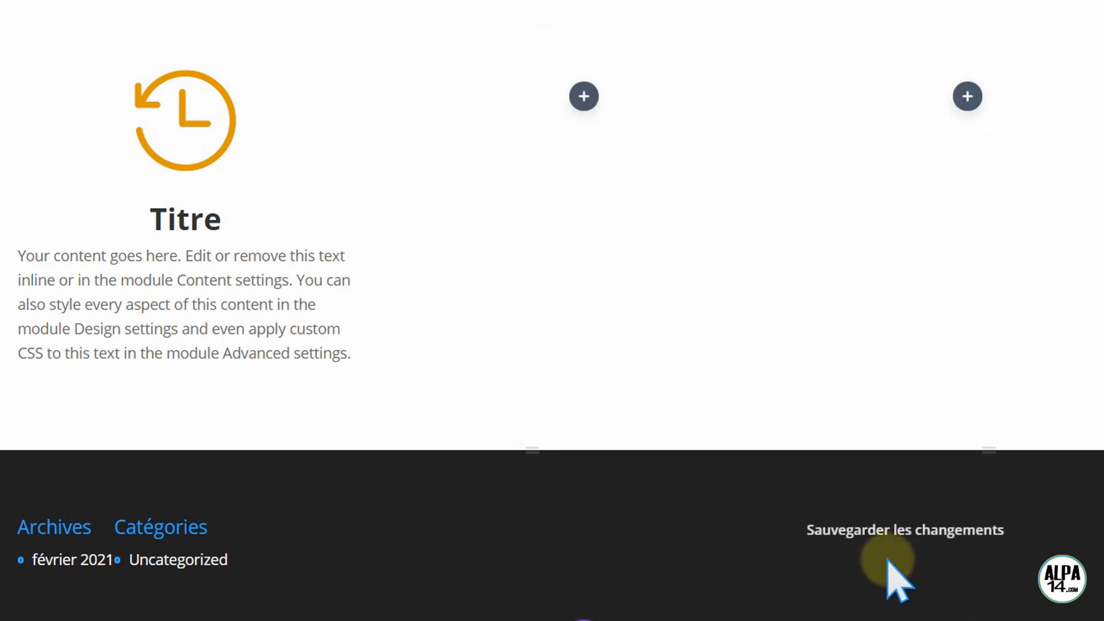
# Duplicate the finished Résumé module and move the copy into the row's second column.
pyautogui.moveTo(344, 263)
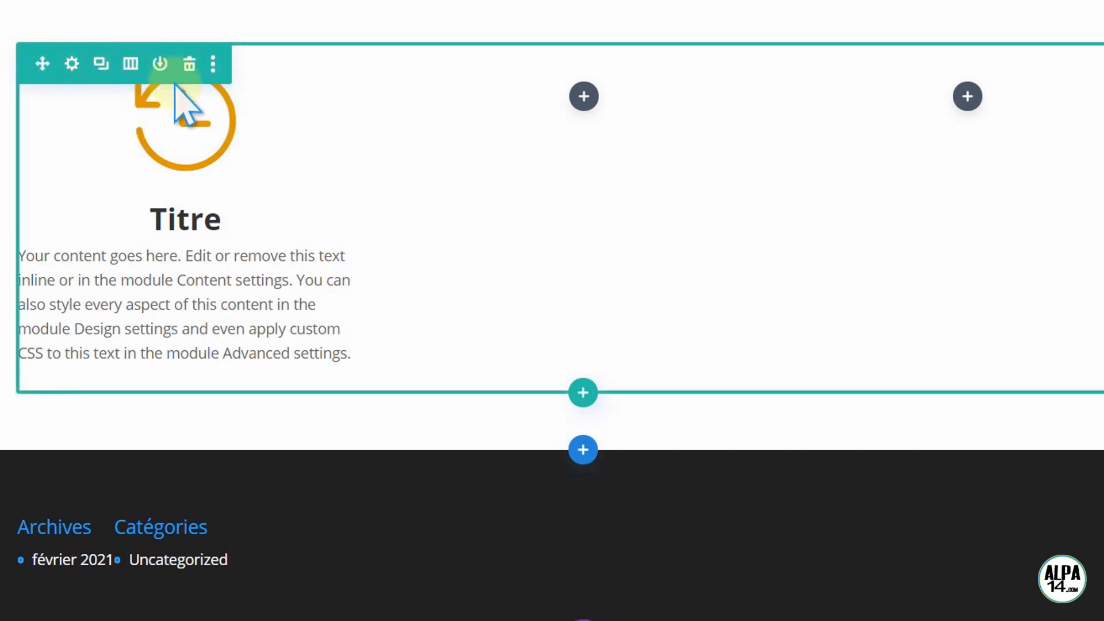
pyautogui.moveTo(190, 144)
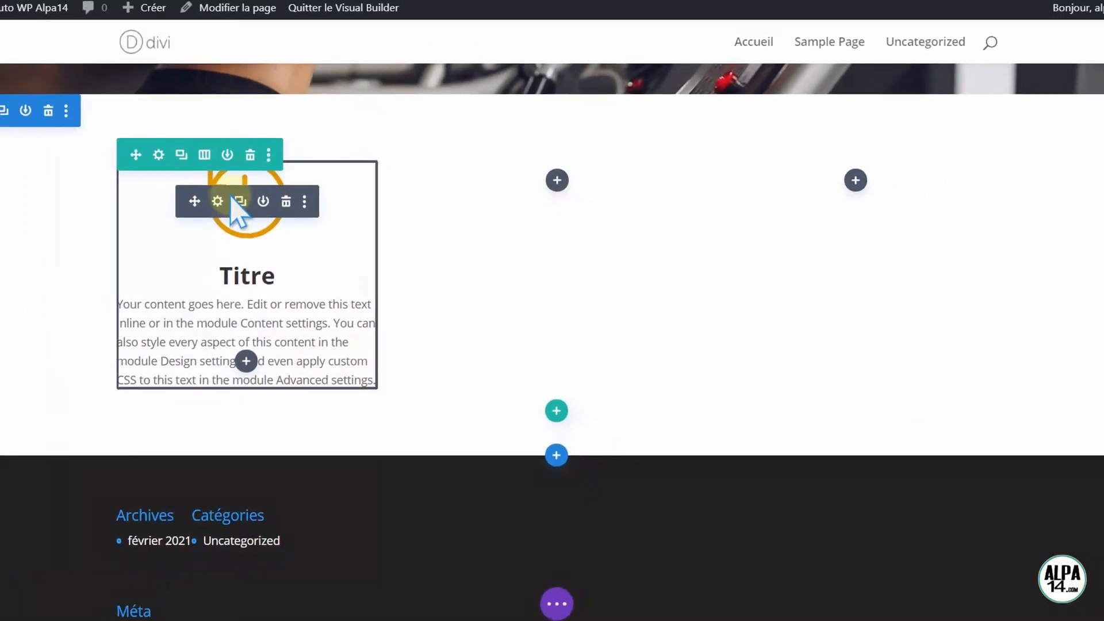
pyautogui.click(239, 201)
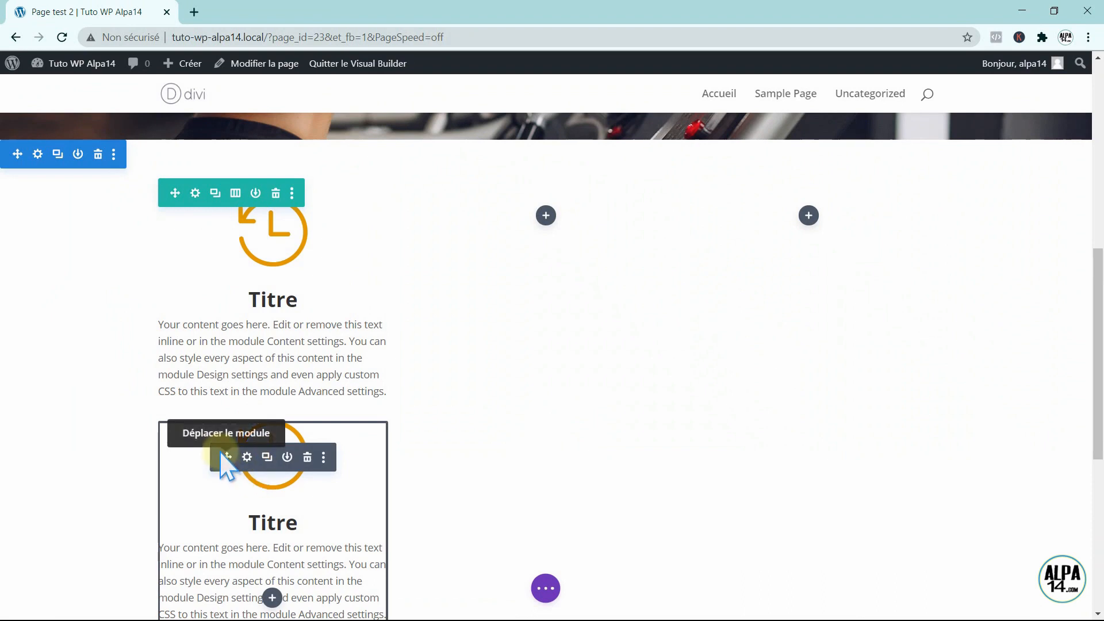
pyautogui.moveTo(223, 456); pyautogui.dragTo(545, 224)
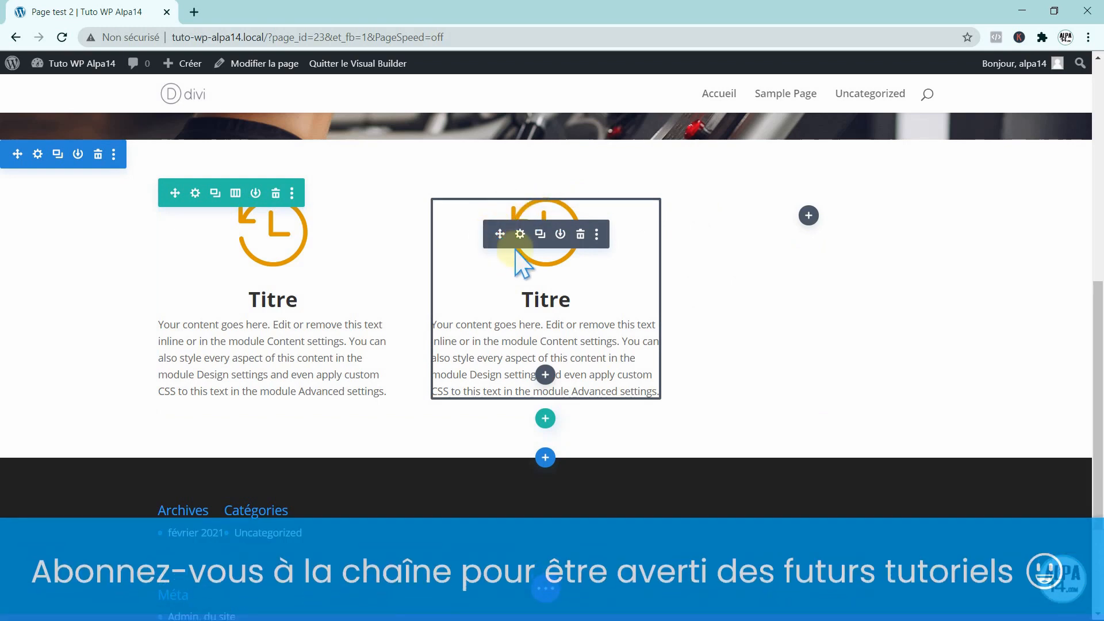
# Copy the second column's Résumé module and paste it into the row's empty third column.
pyautogui.click(596, 234)
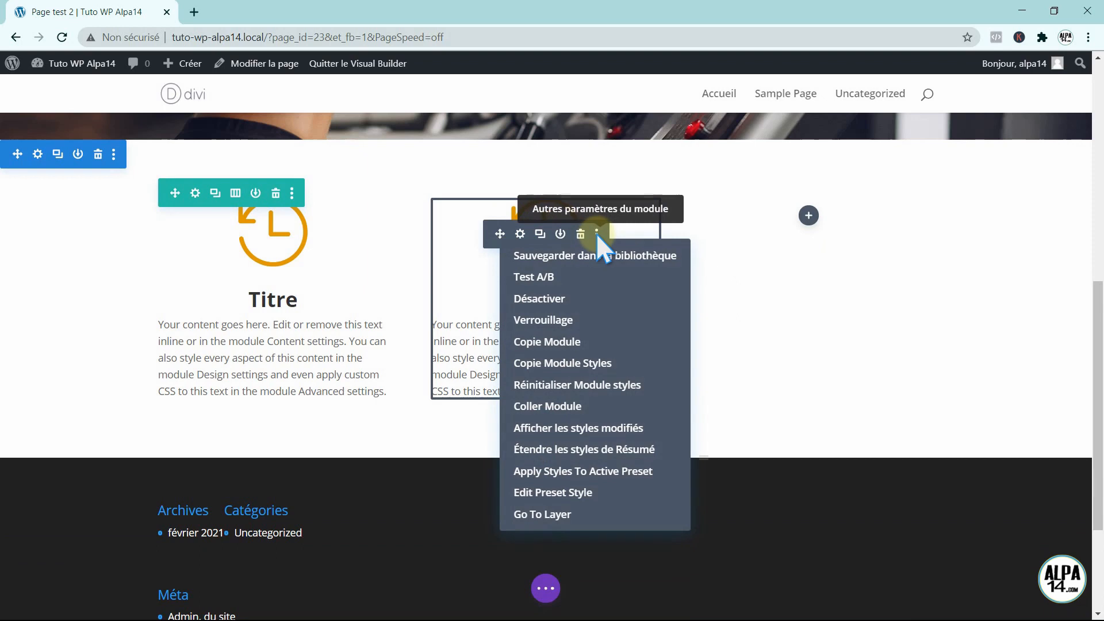
pyautogui.click(566, 340)
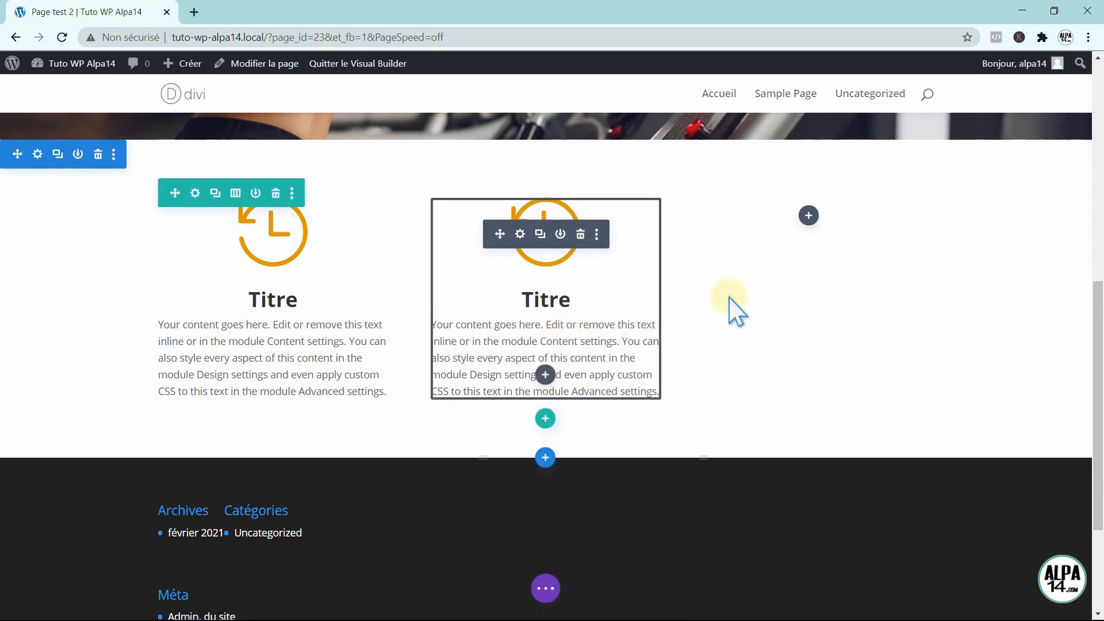
pyautogui.rightClick(805, 217)
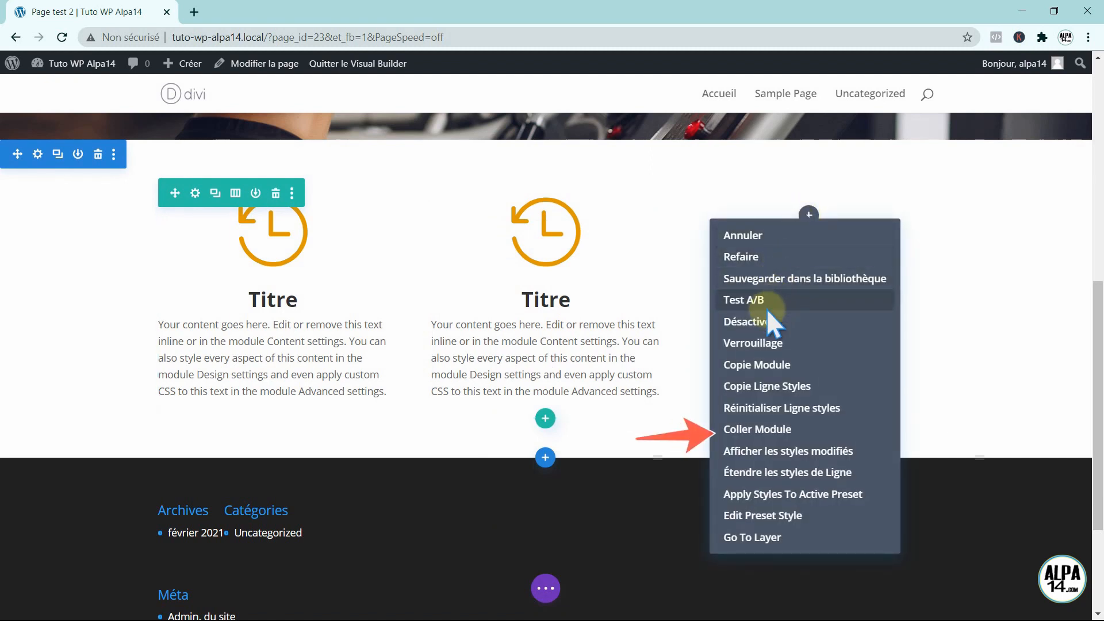
pyautogui.click(764, 429)
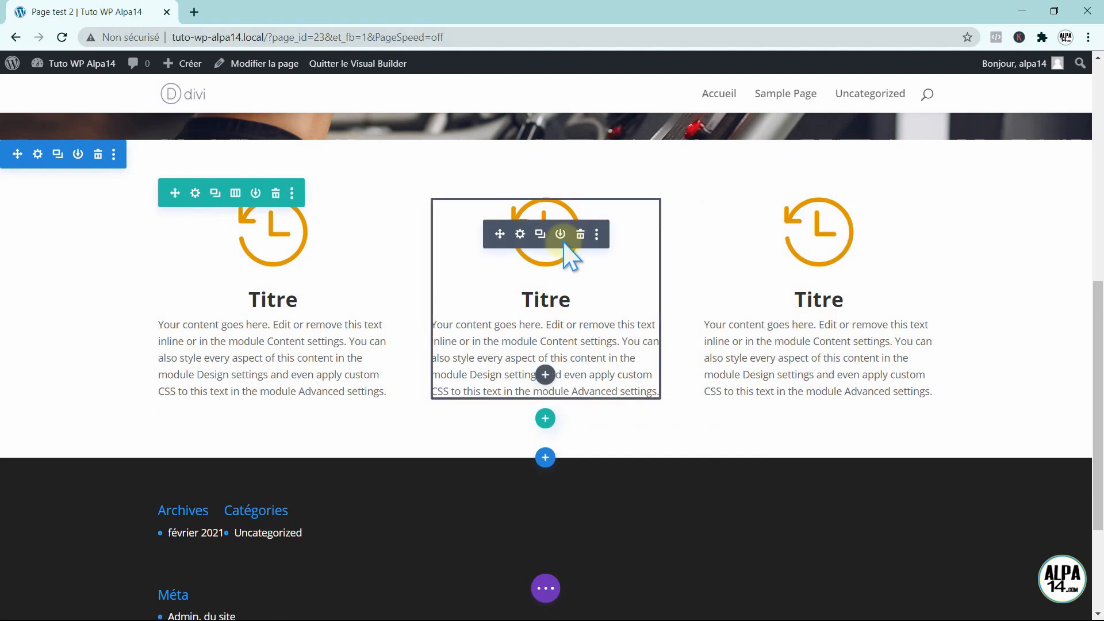
# Change the second column's Résumé module icon to the house icon and save the module.
pyautogui.click(519, 234)
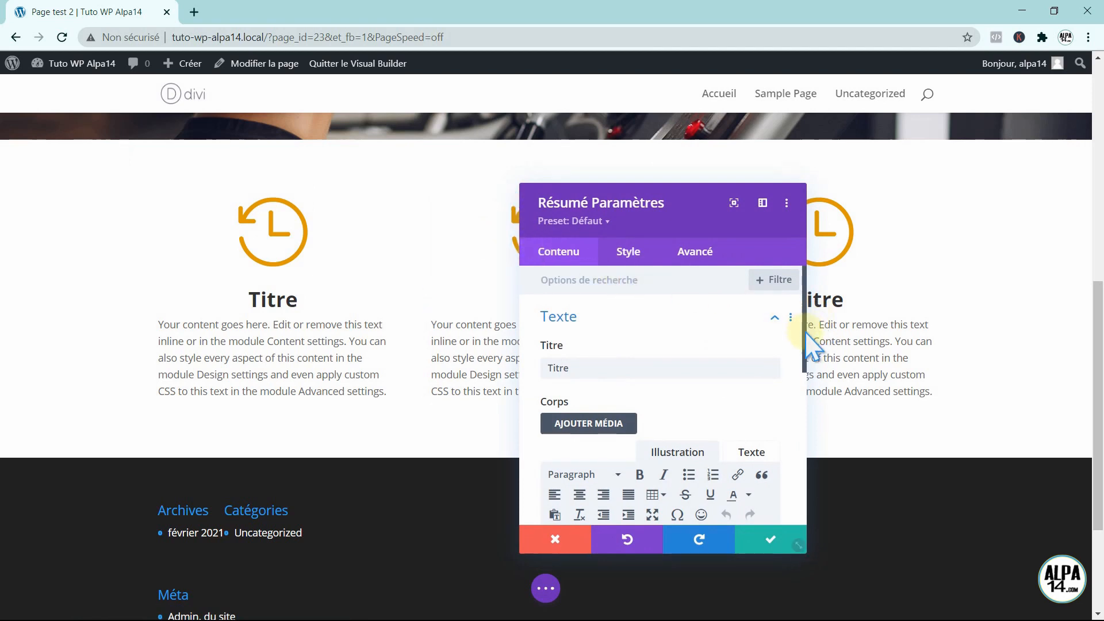
pyautogui.moveTo(811, 345); pyautogui.dragTo(812, 454)
pyautogui.click(772, 412)
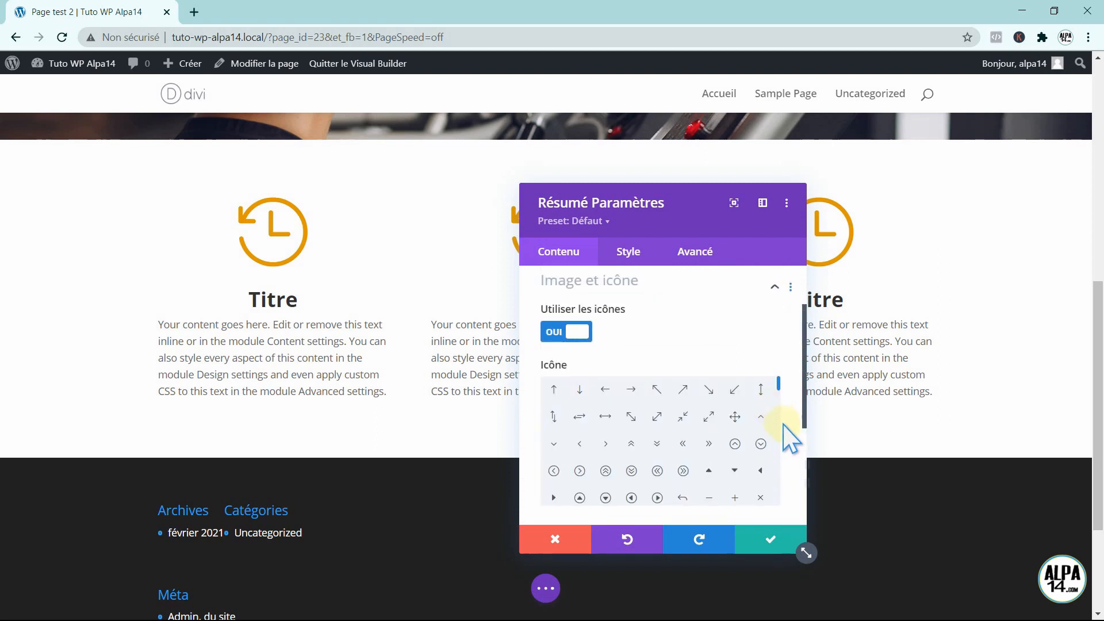
pyautogui.moveTo(804, 408); pyautogui.dragTo(801, 435)
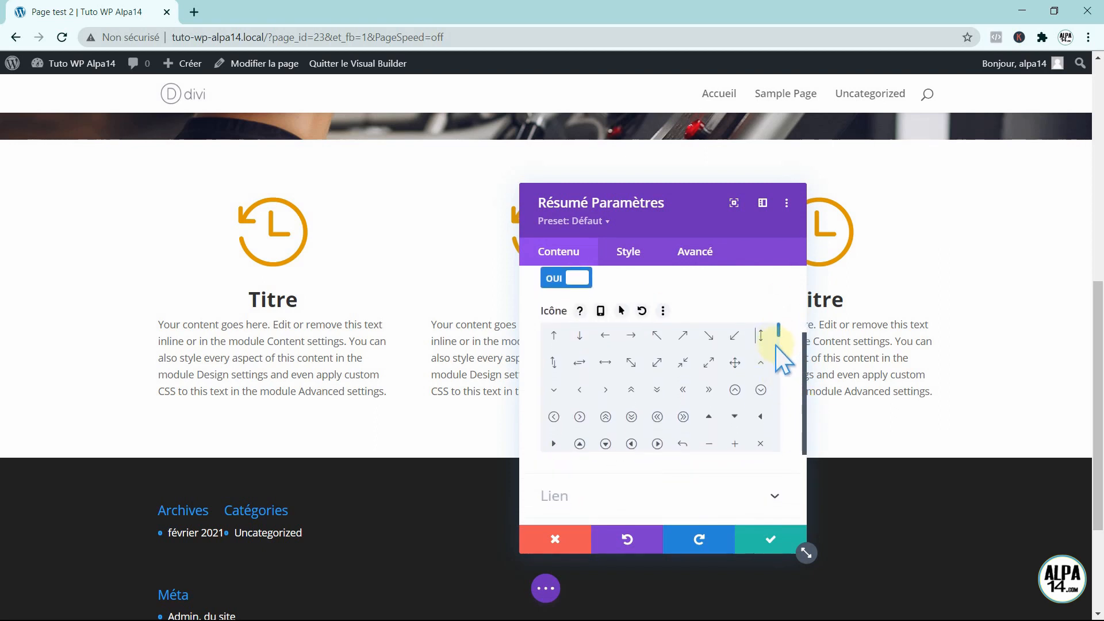
pyautogui.moveTo(779, 332); pyautogui.dragTo(779, 362)
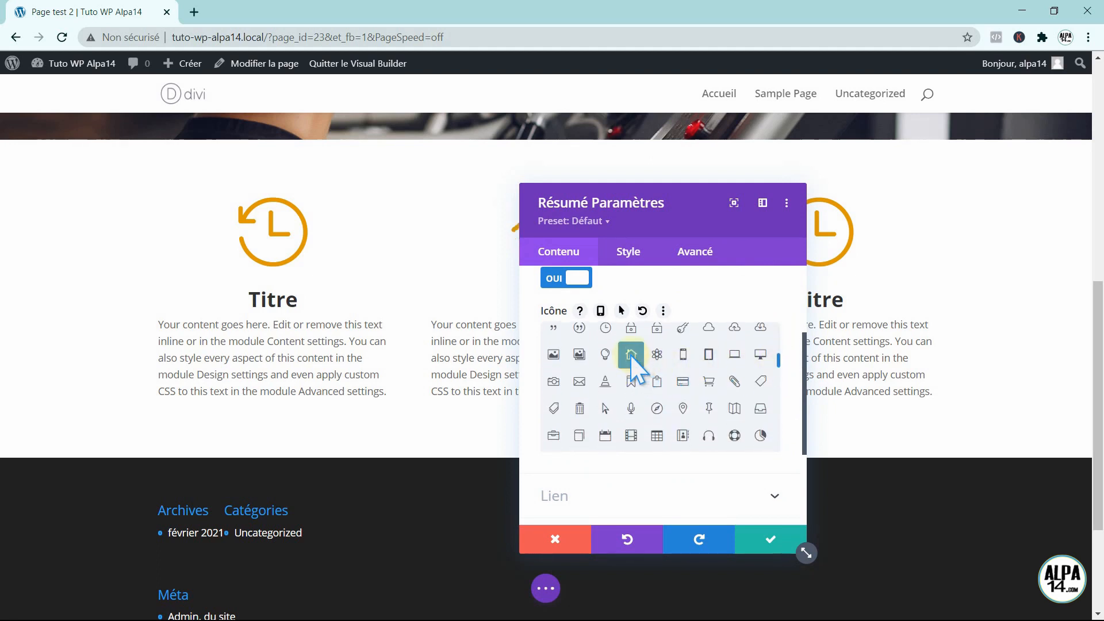
pyautogui.click(764, 540)
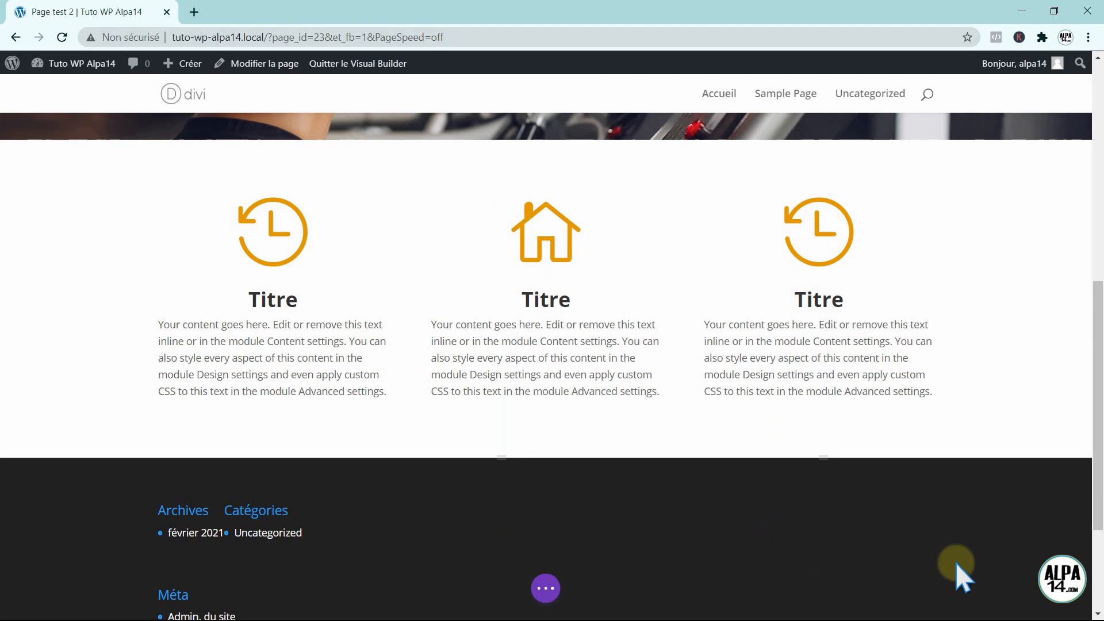
# View the page's editing history states in the Visual Builder and close the history.
pyautogui.moveTo(1093, 506); pyautogui.dragTo(1097, 460)
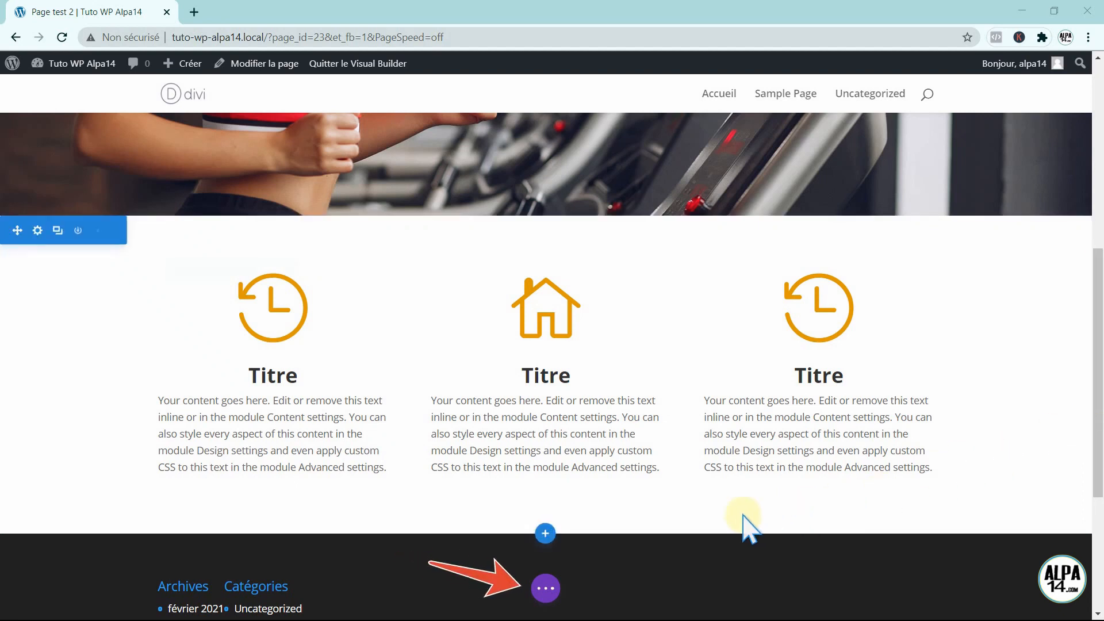
pyautogui.click(544, 587)
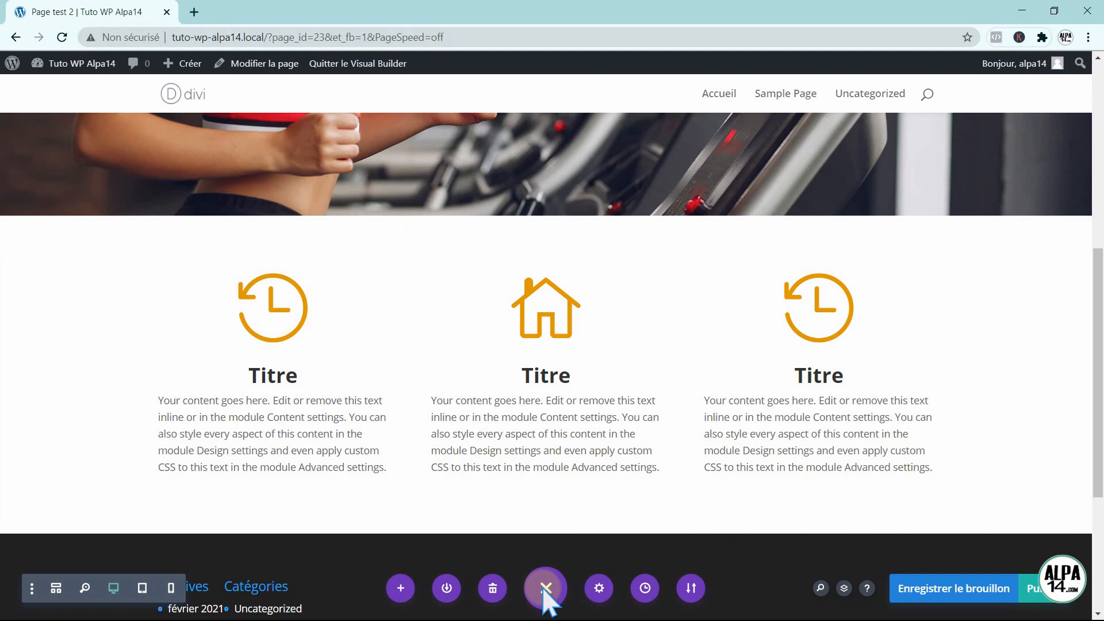
pyautogui.click(641, 589)
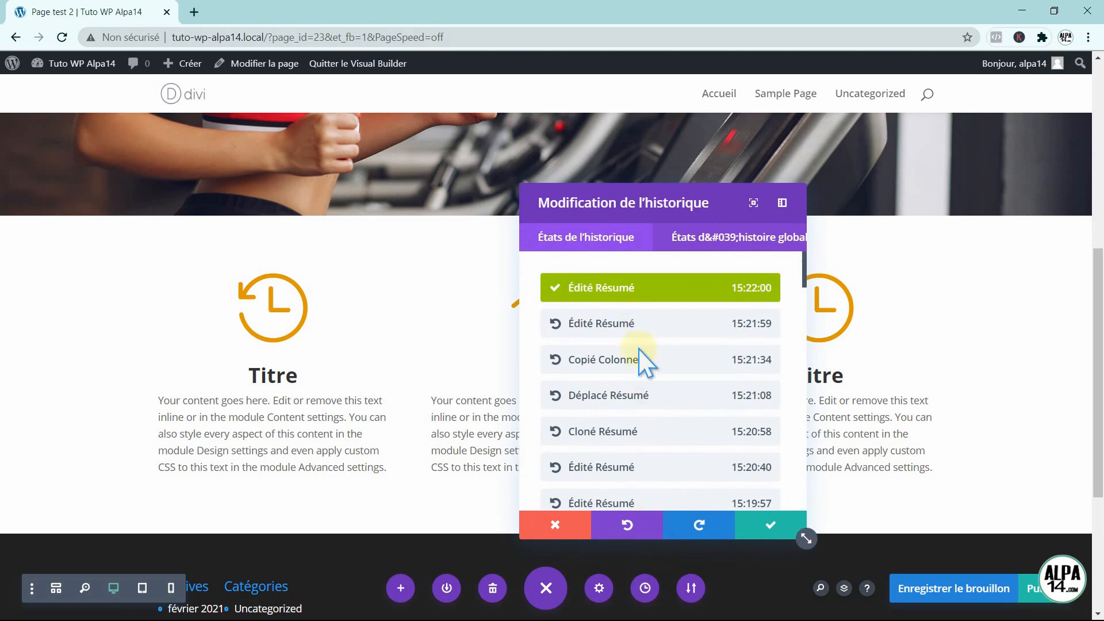
pyautogui.click(771, 524)
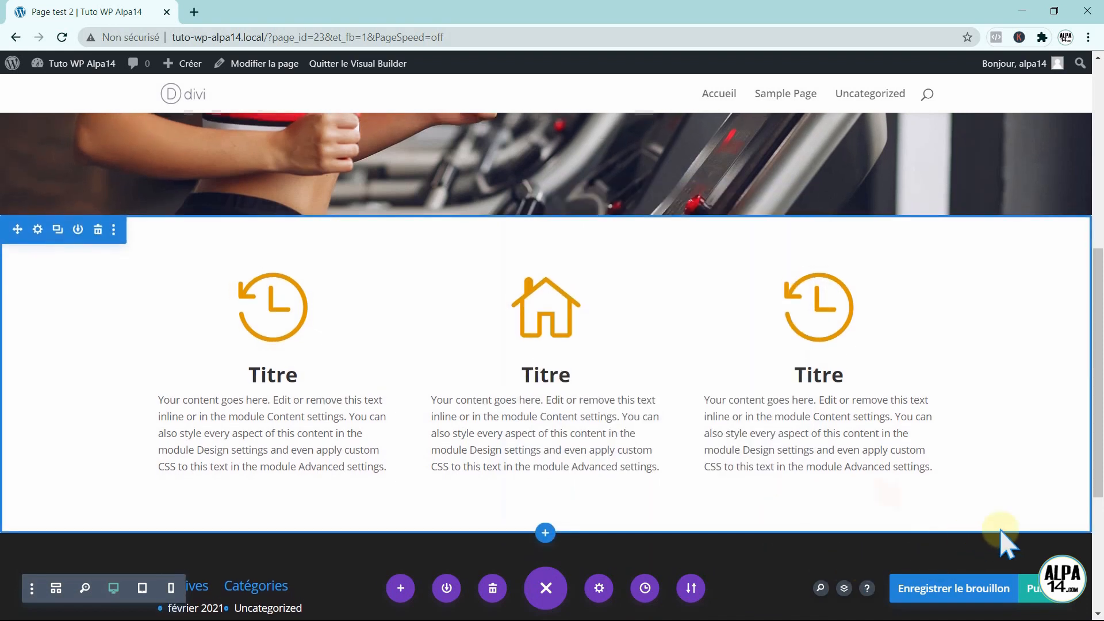